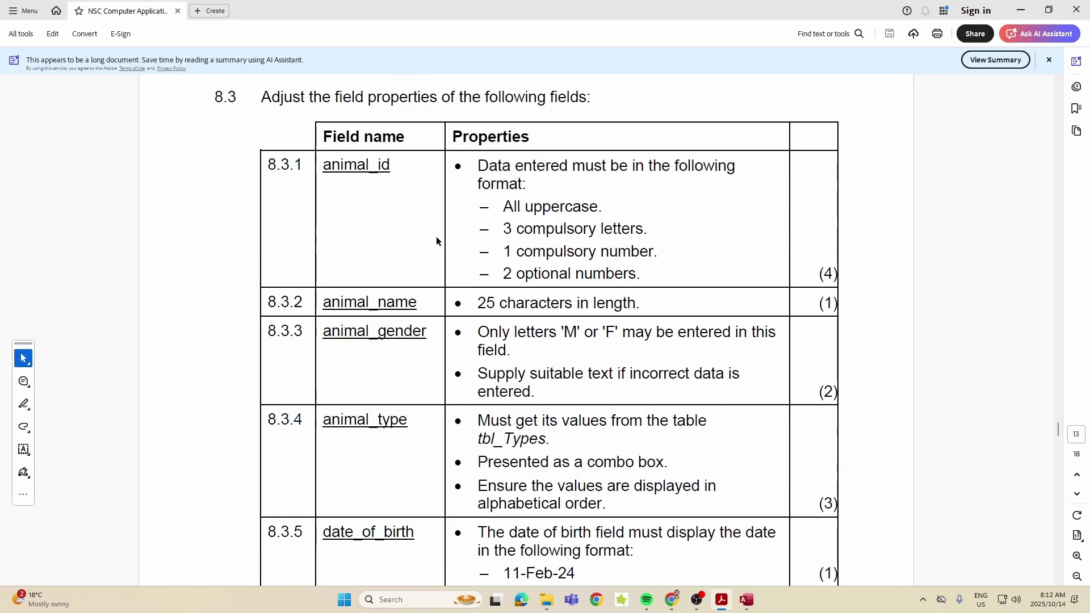
Step: Read through the Question 8 database tasks in the exam paper, from the 8.1 text import to the 8.8 query
{"action": "scroll", "coordinate": [250, 208], "scroll_direction": "up", "scroll_amount": 3}
{"action": "scroll", "coordinate": [375, 239], "scroll_direction": "down", "scroll_amount": 2}
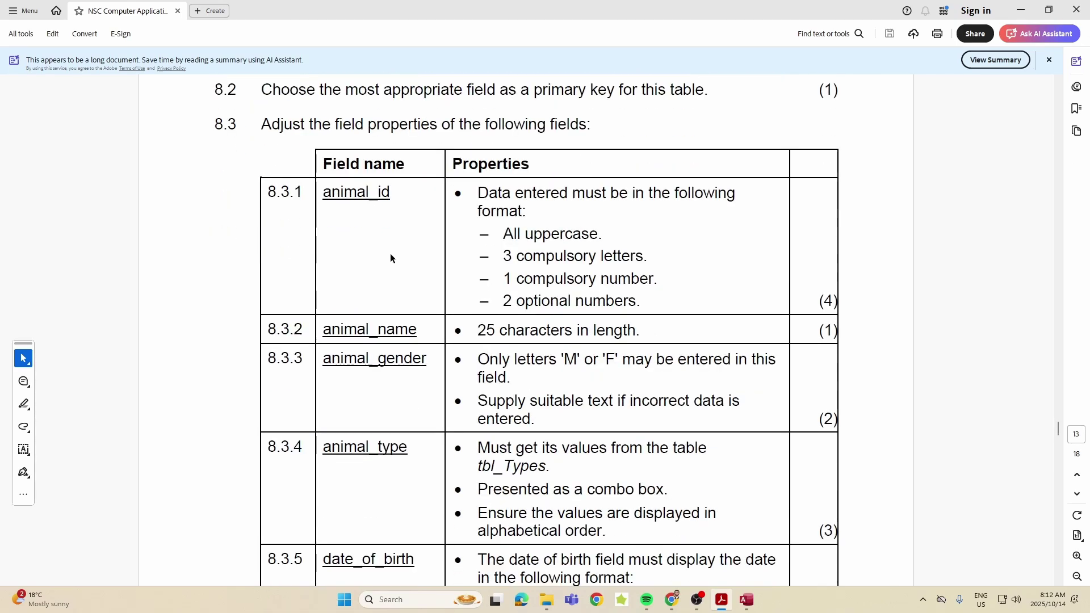
{"action": "scroll", "coordinate": [399, 382], "scroll_direction": "down", "scroll_amount": 8}
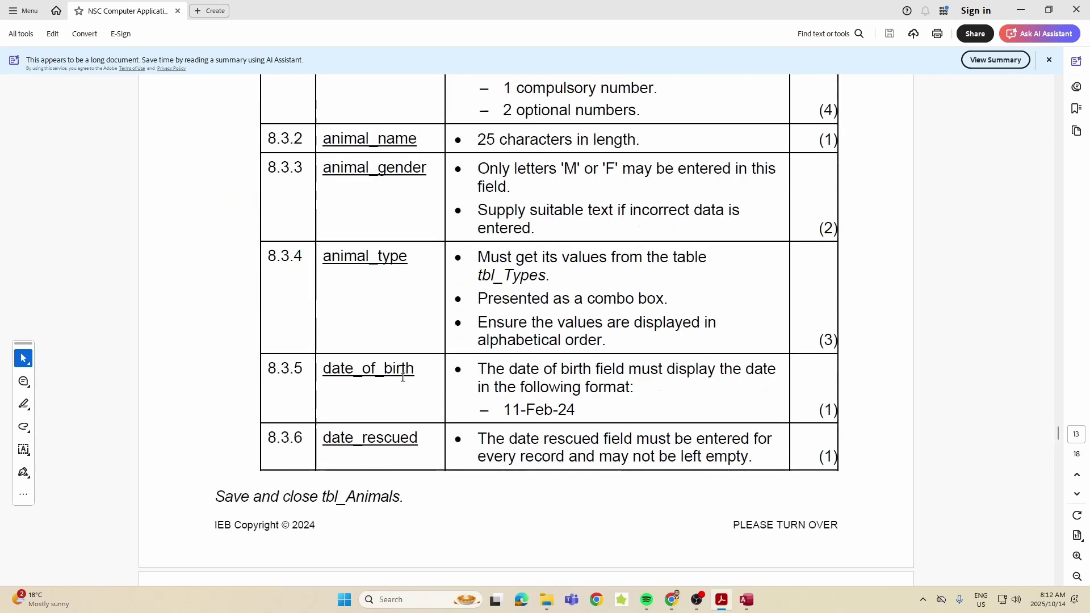
{"action": "scroll", "coordinate": [399, 381], "scroll_direction": "down", "scroll_amount": 6}
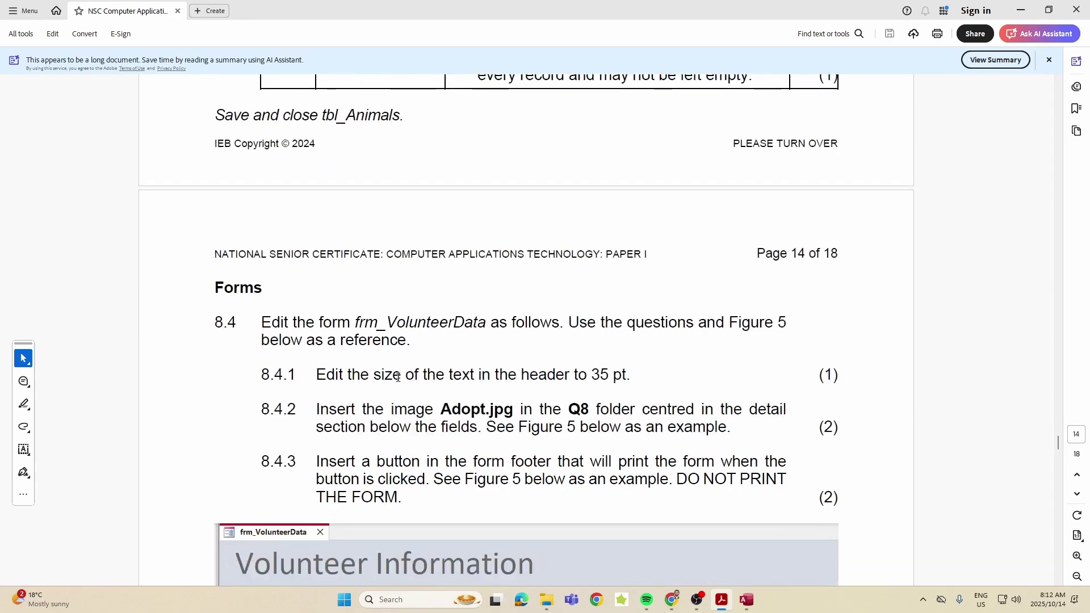
{"action": "scroll", "coordinate": [427, 368], "scroll_direction": "down", "scroll_amount": 14}
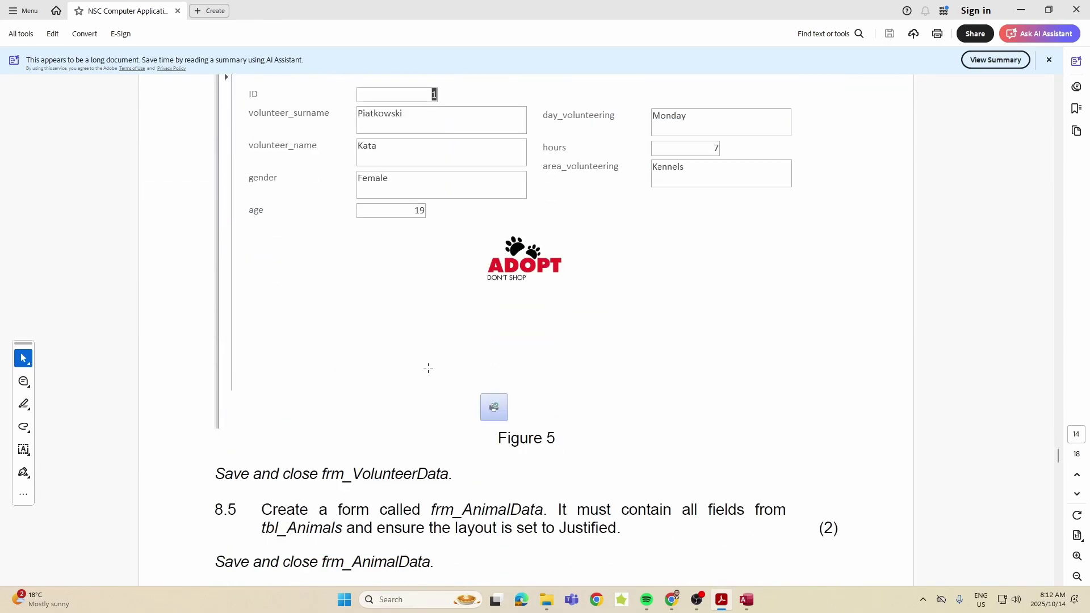
{"action": "scroll", "coordinate": [428, 367], "scroll_direction": "down", "scroll_amount": 17}
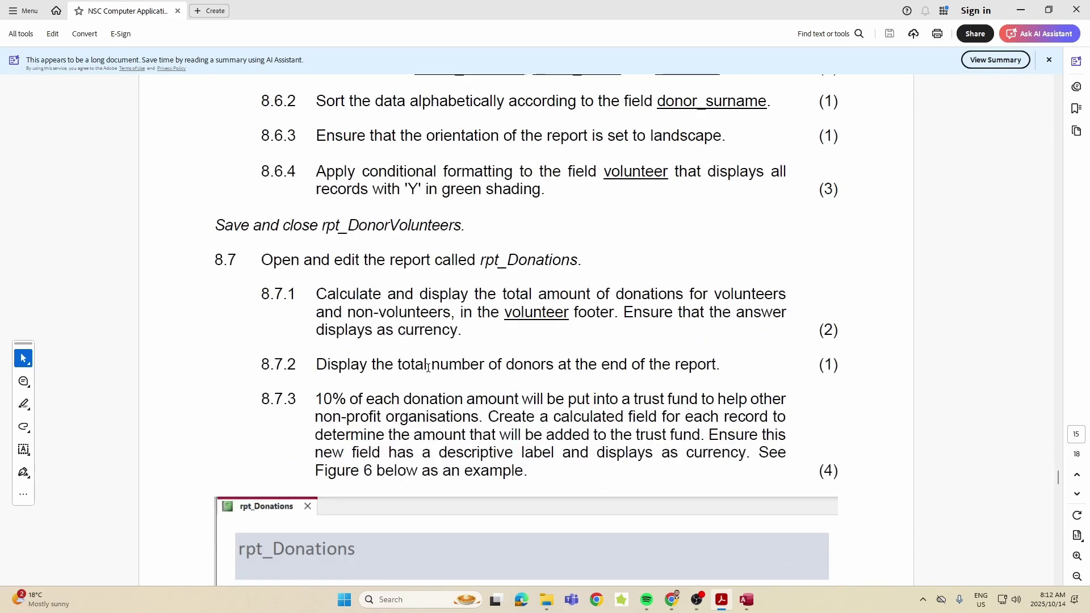
{"action": "scroll", "coordinate": [427, 367], "scroll_direction": "down", "scroll_amount": 6}
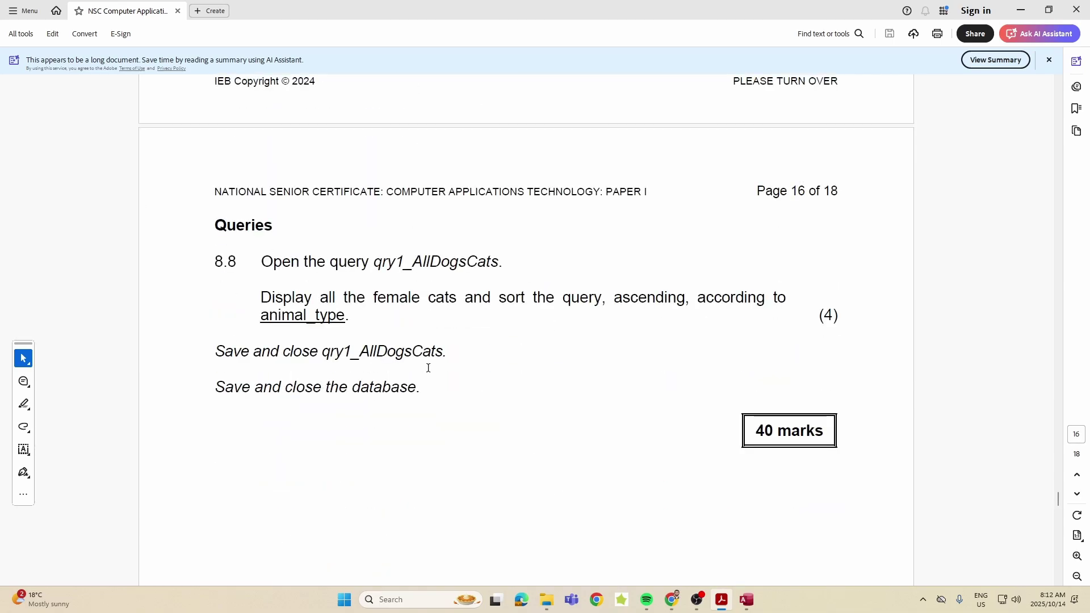
{"action": "scroll", "coordinate": [427, 368], "scroll_direction": "up", "scroll_amount": 20}
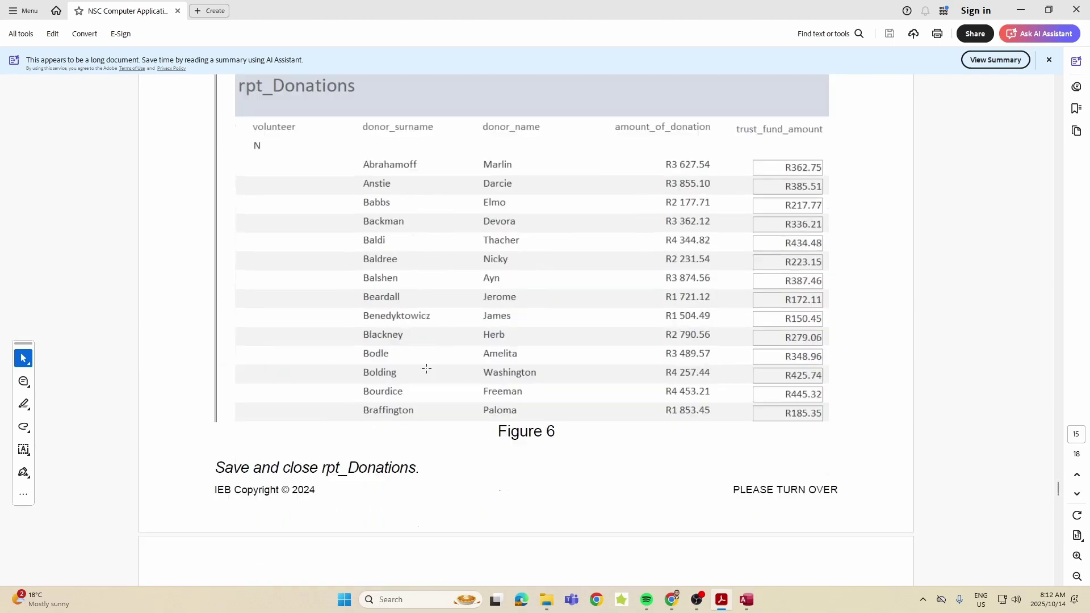
{"action": "scroll", "coordinate": [413, 371], "scroll_direction": "up", "scroll_amount": 20}
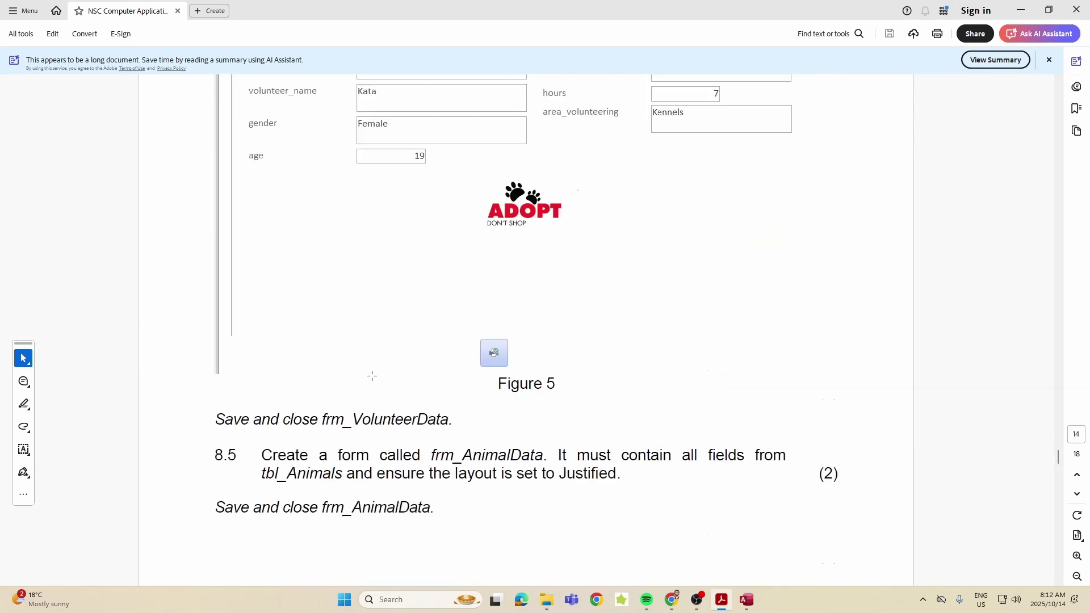
{"action": "scroll", "coordinate": [384, 376], "scroll_direction": "up", "scroll_amount": 15}
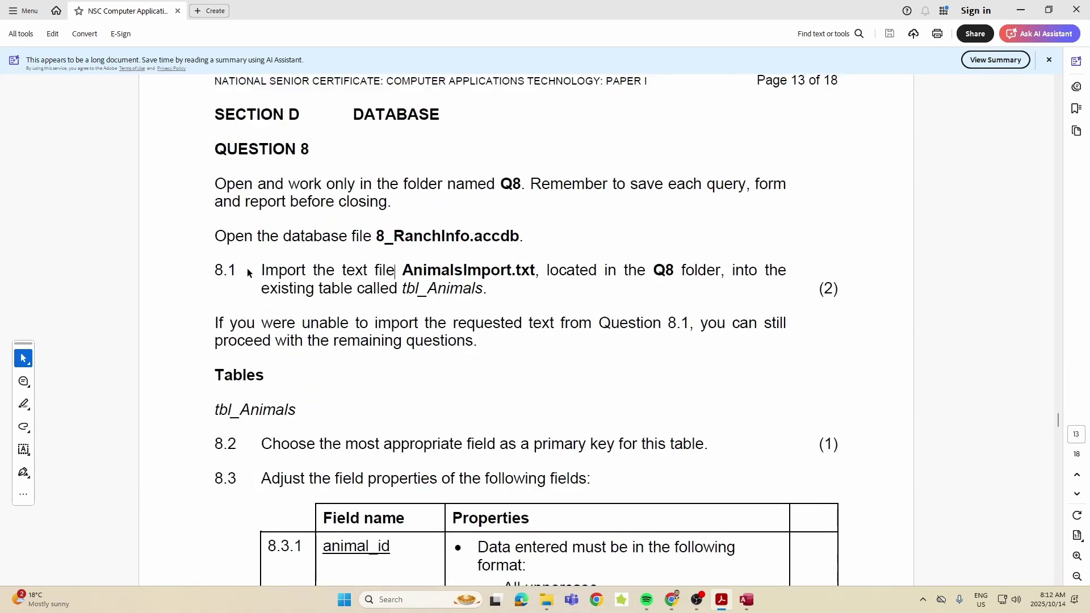
{"action": "left_click", "coordinate": [397, 274]}
Step: Switch to the Access database, open the tbl_Animals table and start an external data import from a text file
{"action": "key", "text": "alt+Tab"}
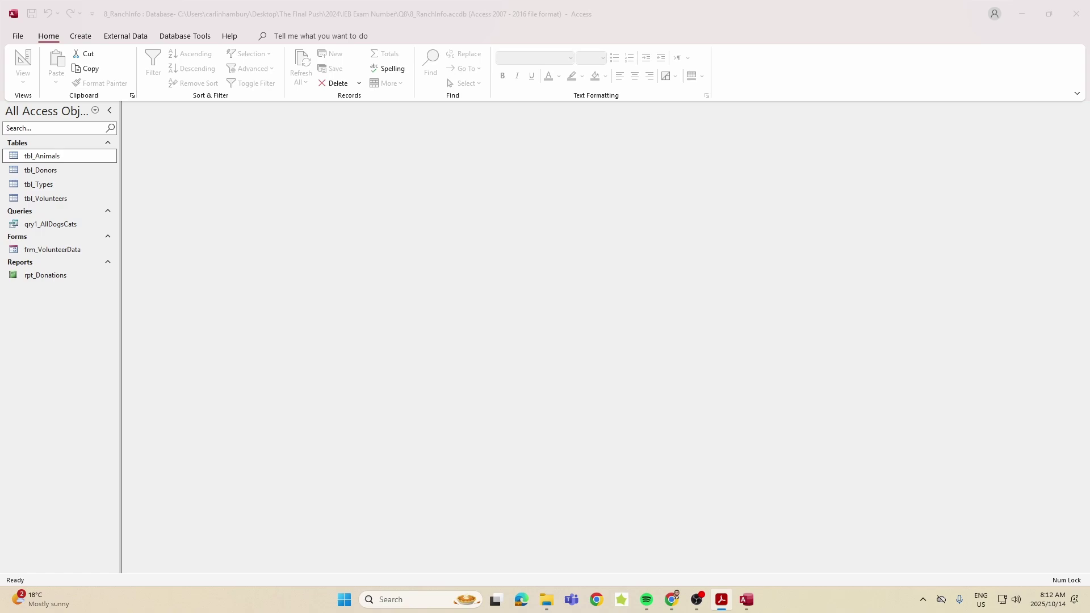
{"action": "double_click", "coordinate": [57, 159]}
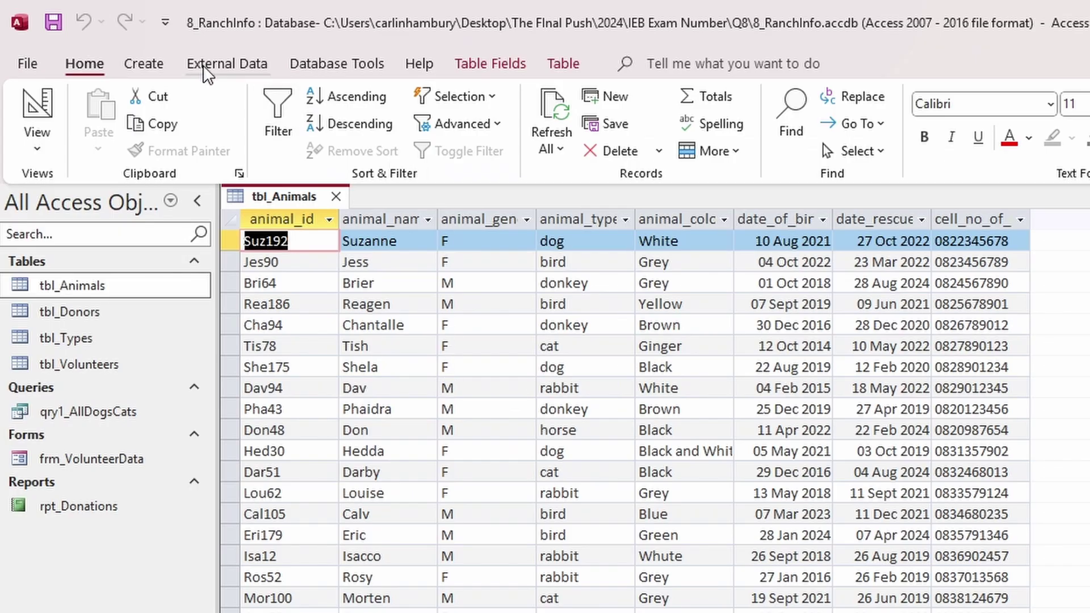
{"action": "left_click", "coordinate": [113, 36]}
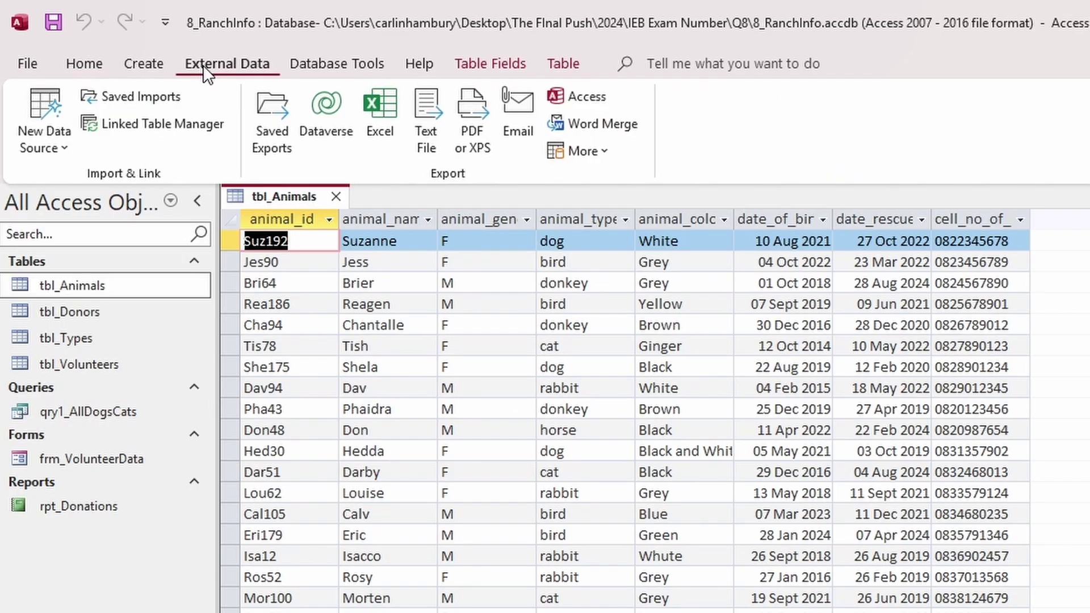
{"action": "left_click", "coordinate": [63, 154]}
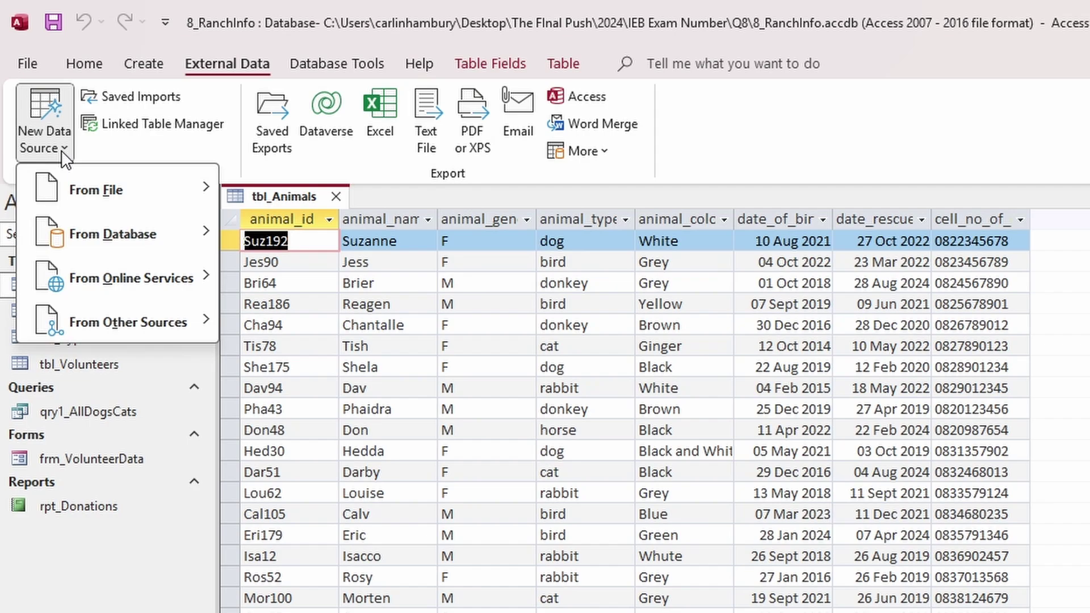
{"action": "mouse_move", "coordinate": [110, 202]}
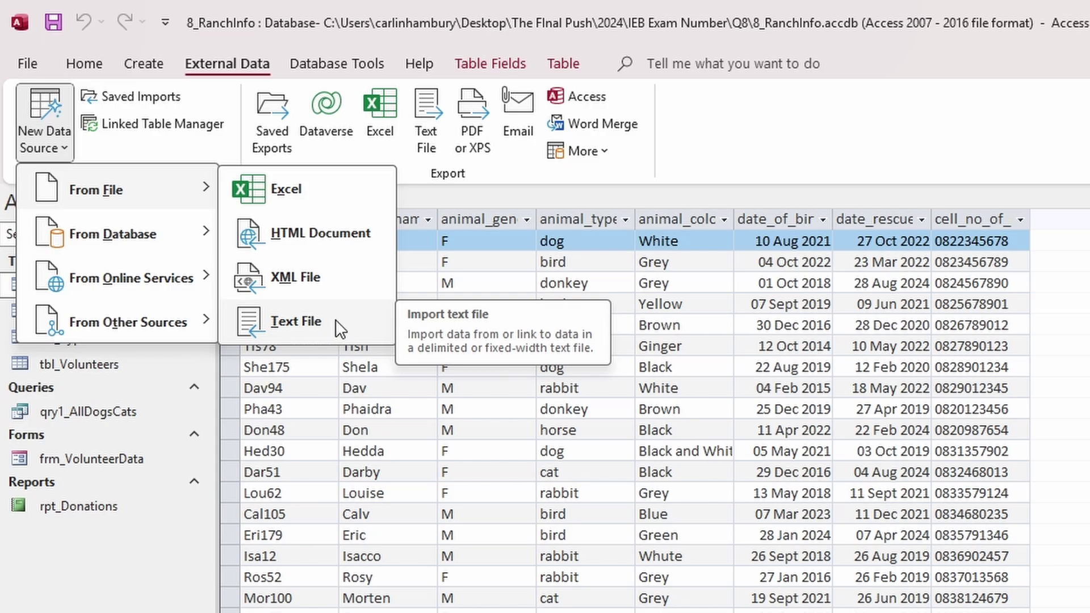
{"action": "left_click", "coordinate": [310, 321]}
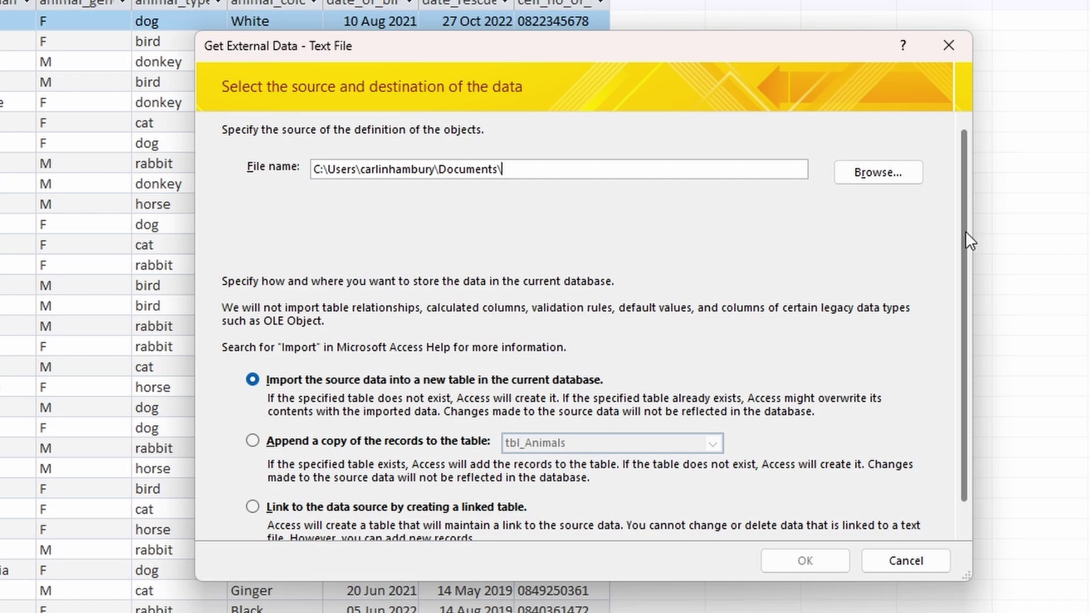
Step: Set the import to append a copy of the records to the existing table tbl_Animals
{"action": "left_click_drag", "start_coordinate": [965, 230], "coordinate": [967, 298]}
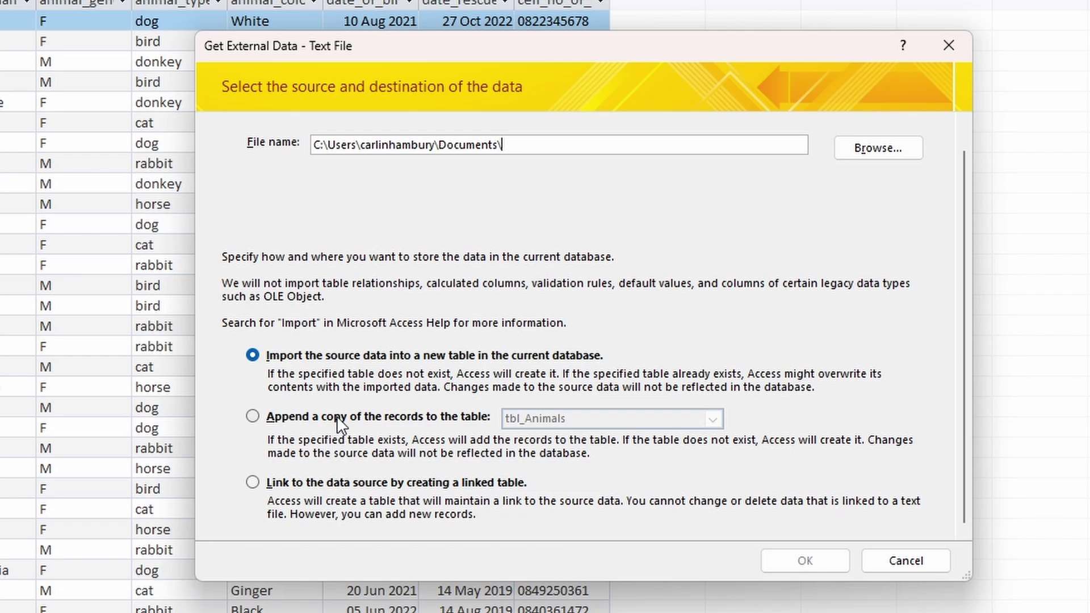
{"action": "left_click", "coordinate": [290, 421]}
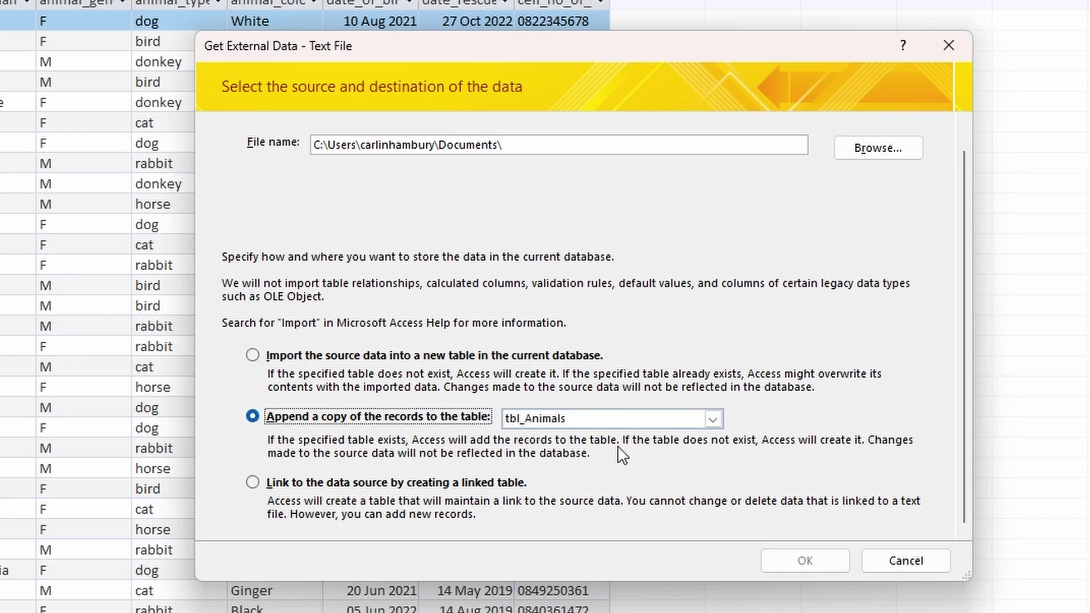
{"action": "left_click", "coordinate": [618, 422]}
{"action": "left_click", "coordinate": [618, 421]}
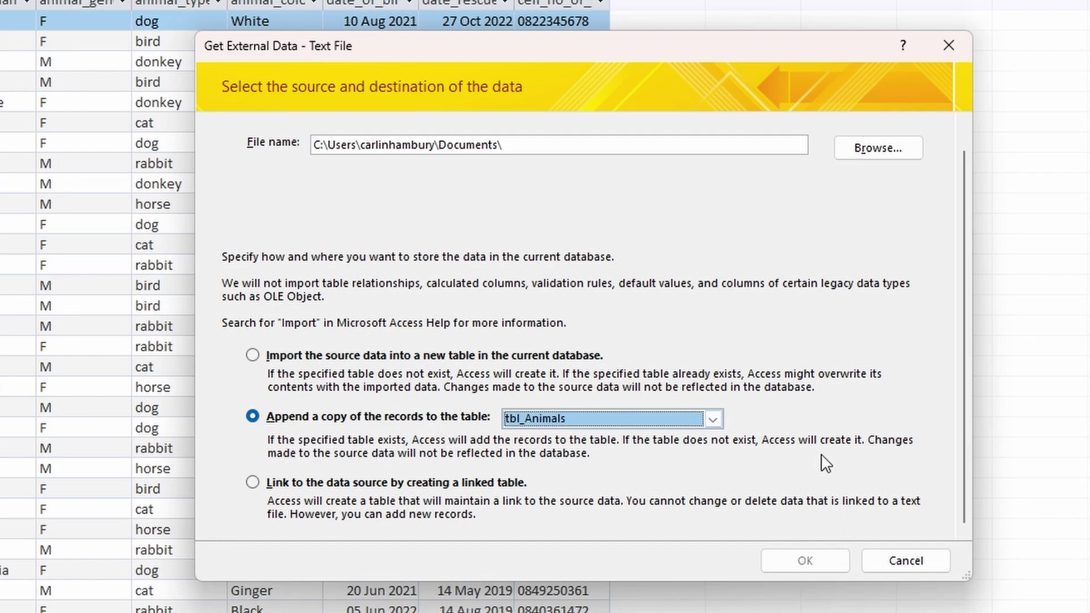
Step: Choose AnimalsImport.txt from the desktop folder The FInal Push\2024\IEB Exam Number\Q8 as the import source
{"action": "left_click", "coordinate": [857, 151]}
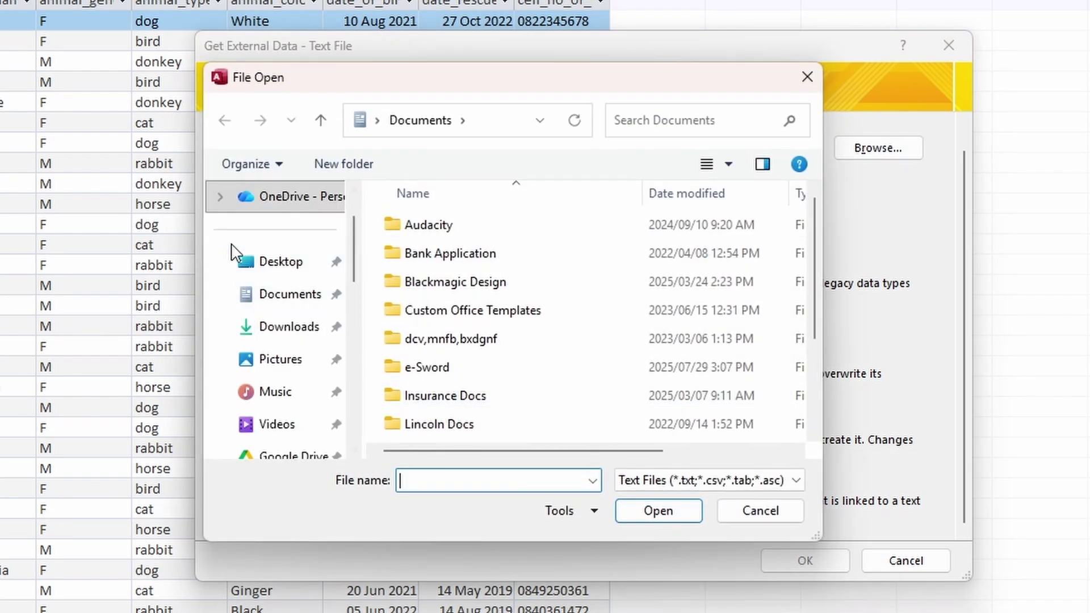
{"action": "left_click", "coordinate": [248, 261]}
{"action": "scroll", "coordinate": [457, 314], "scroll_direction": "down", "scroll_amount": 5}
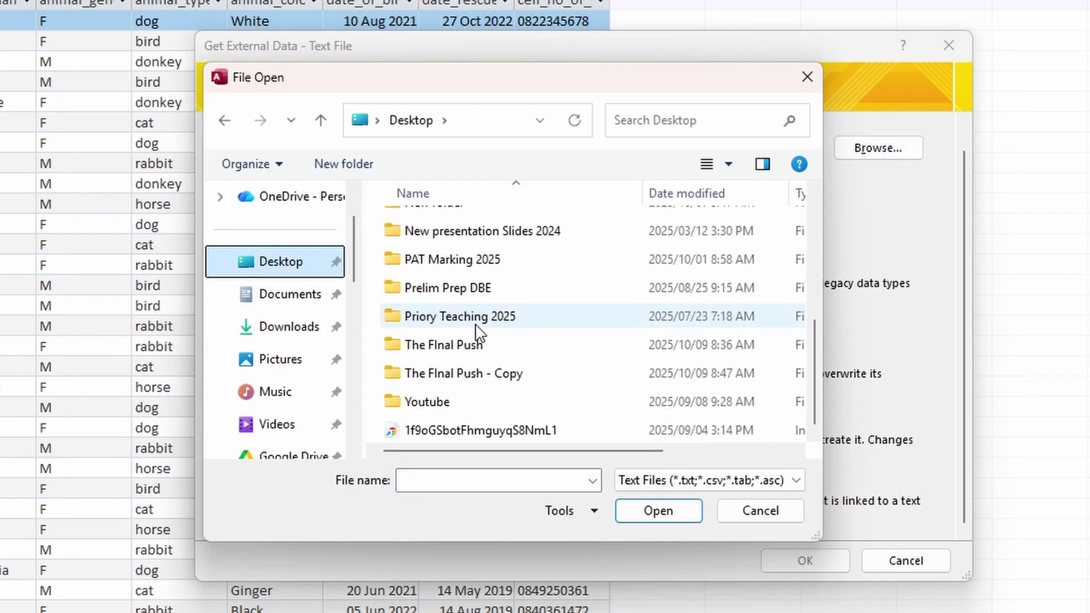
{"action": "double_click", "coordinate": [475, 345]}
{"action": "double_click", "coordinate": [460, 260]}
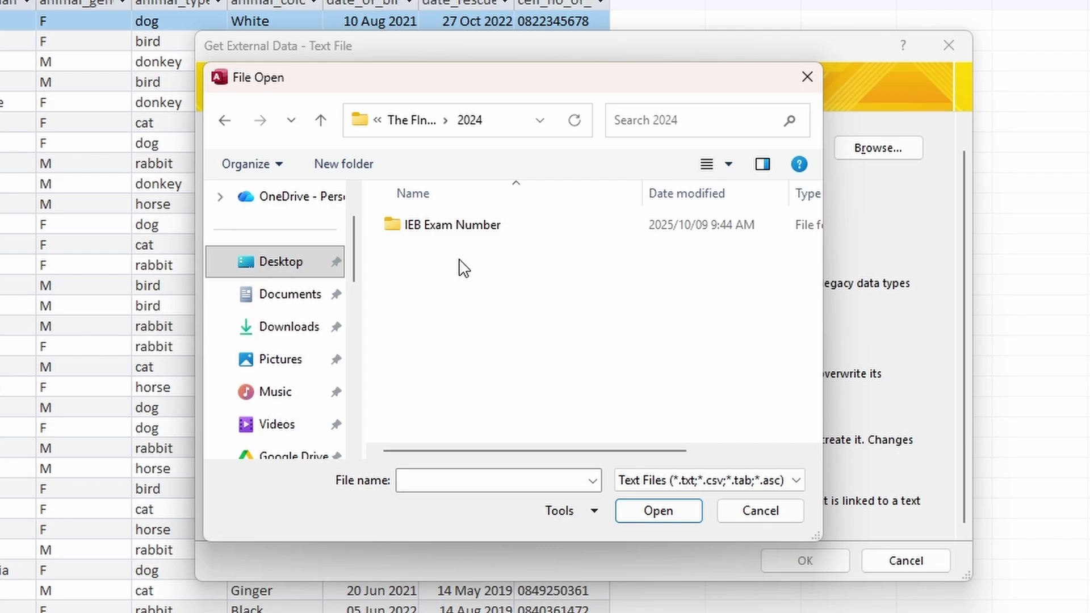
{"action": "double_click", "coordinate": [457, 222]}
{"action": "double_click", "coordinate": [451, 428]}
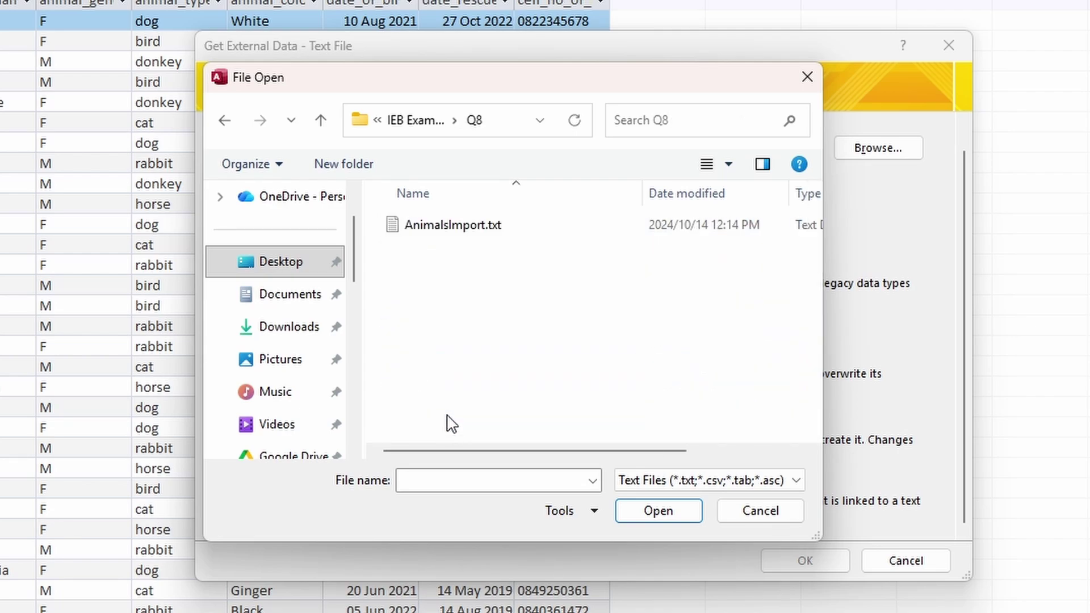
{"action": "double_click", "coordinate": [450, 234]}
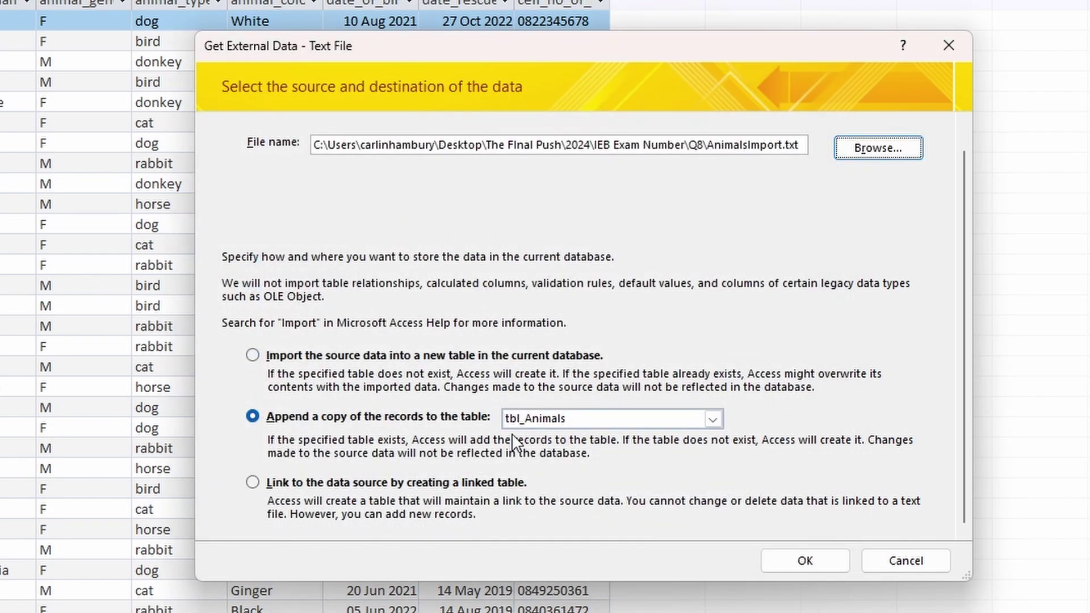
Step: Save and close the open table, then run the import into tbl_Animals as tab-delimited text without saving the import steps
{"action": "left_click", "coordinate": [786, 563]}
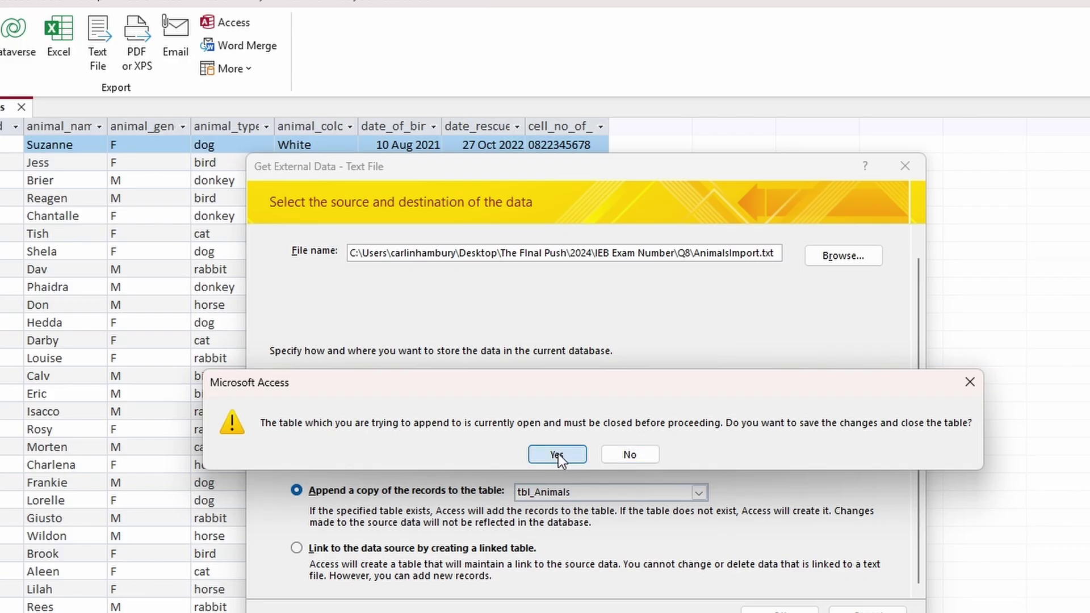
{"action": "left_click", "coordinate": [550, 376]}
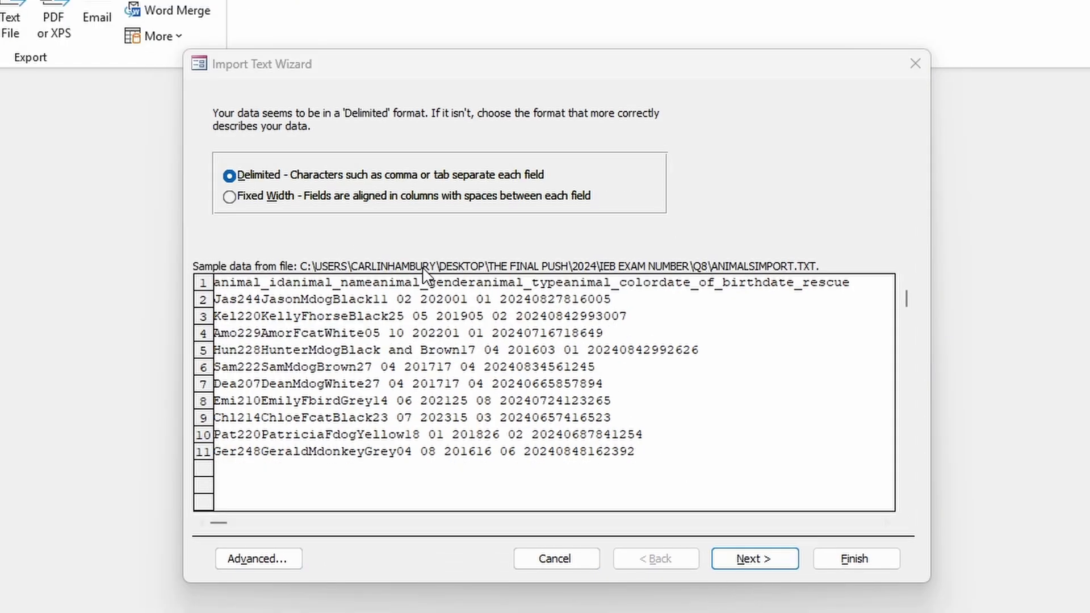
{"action": "left_click", "coordinate": [757, 561]}
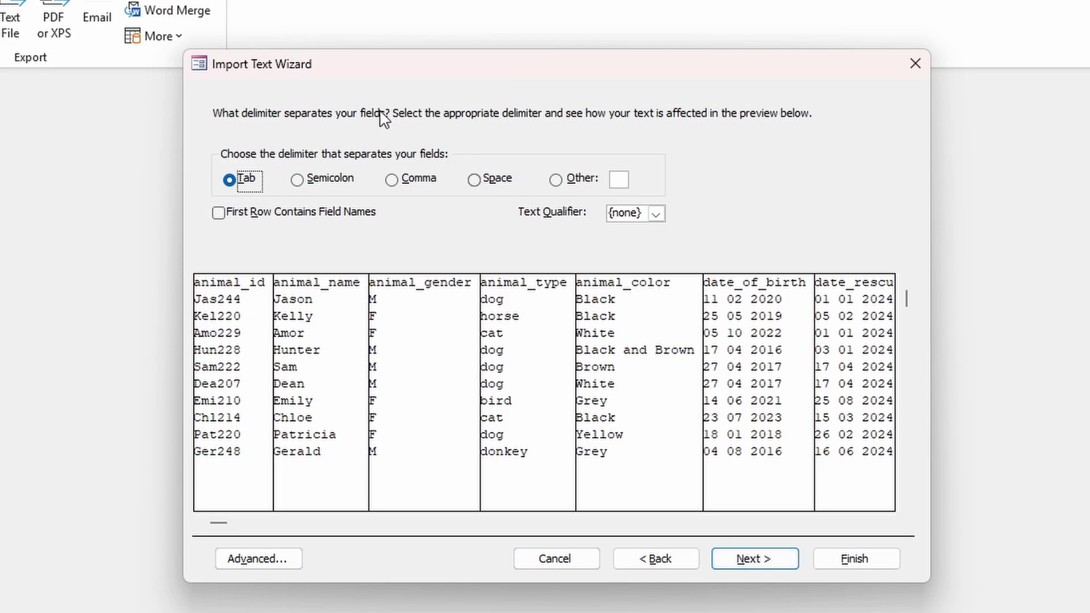
{"action": "left_click", "coordinate": [767, 562]}
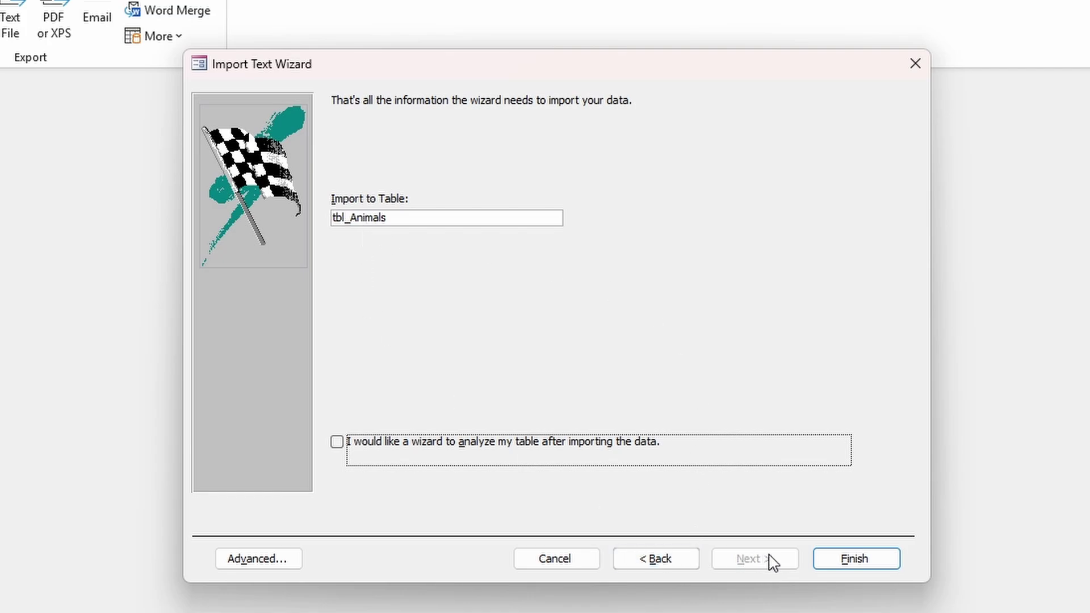
{"action": "left_click", "coordinate": [853, 560]}
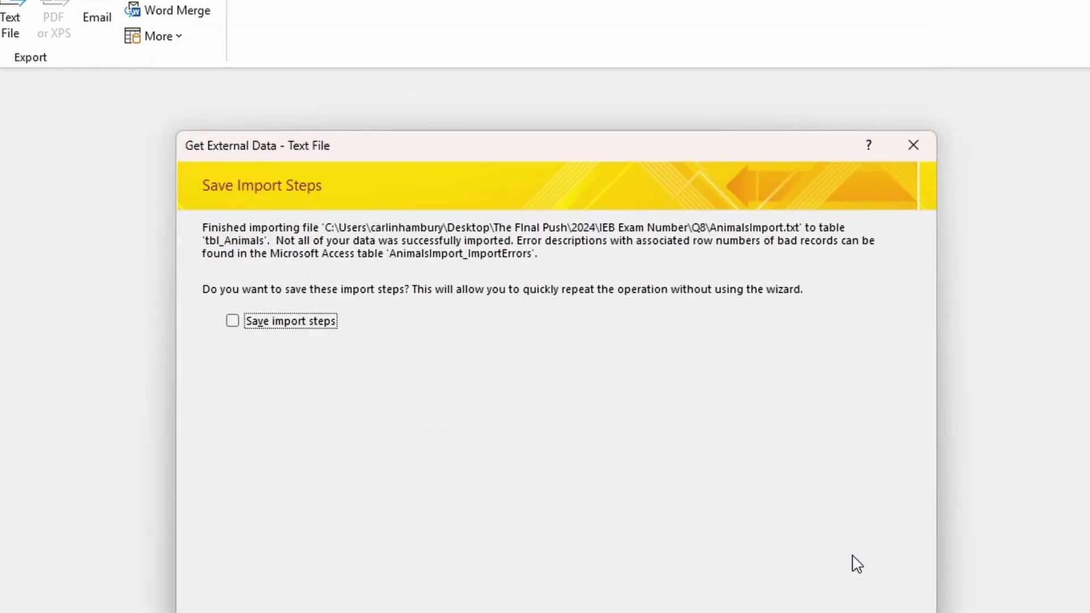
{"action": "key", "text": "Escape"}
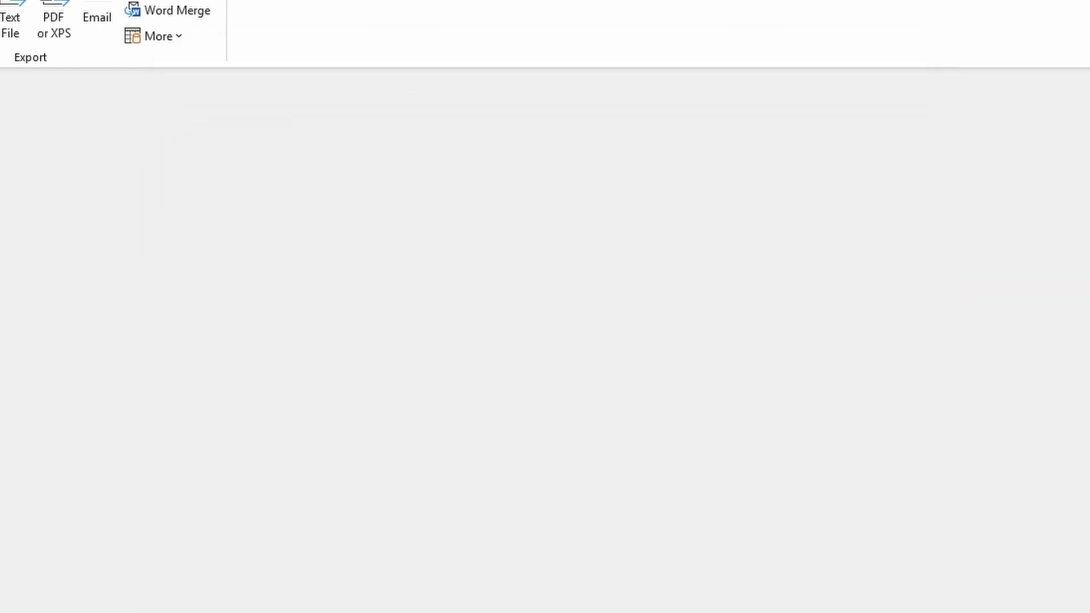
Step: Open the AnimalsImport_ImportErrors and tbl_Animals tables to check the result of the import
{"action": "double_click", "coordinate": [57, 156]}
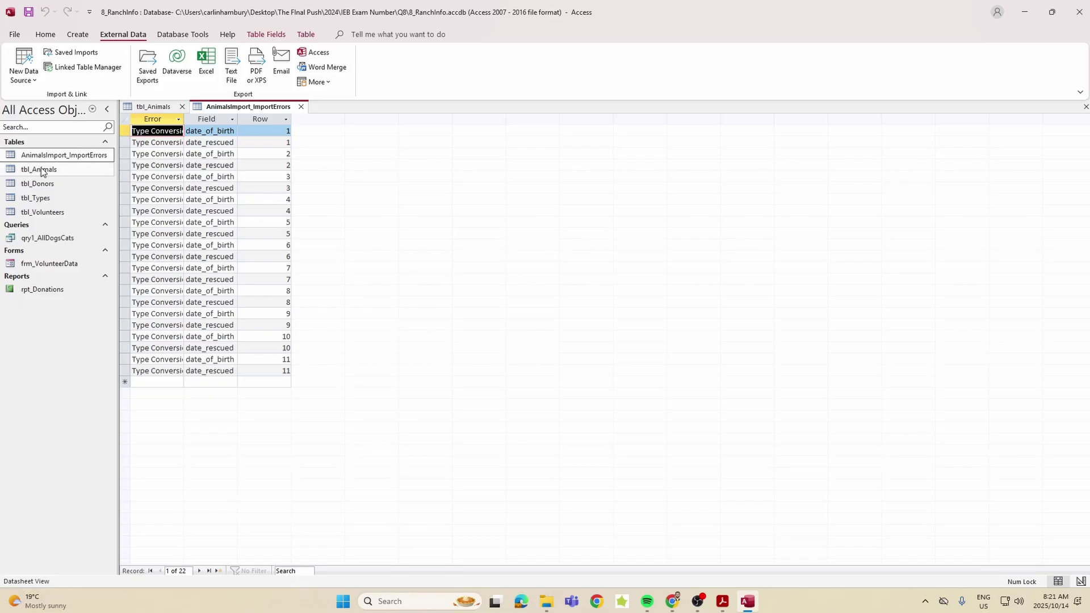
{"action": "double_click", "coordinate": [40, 170]}
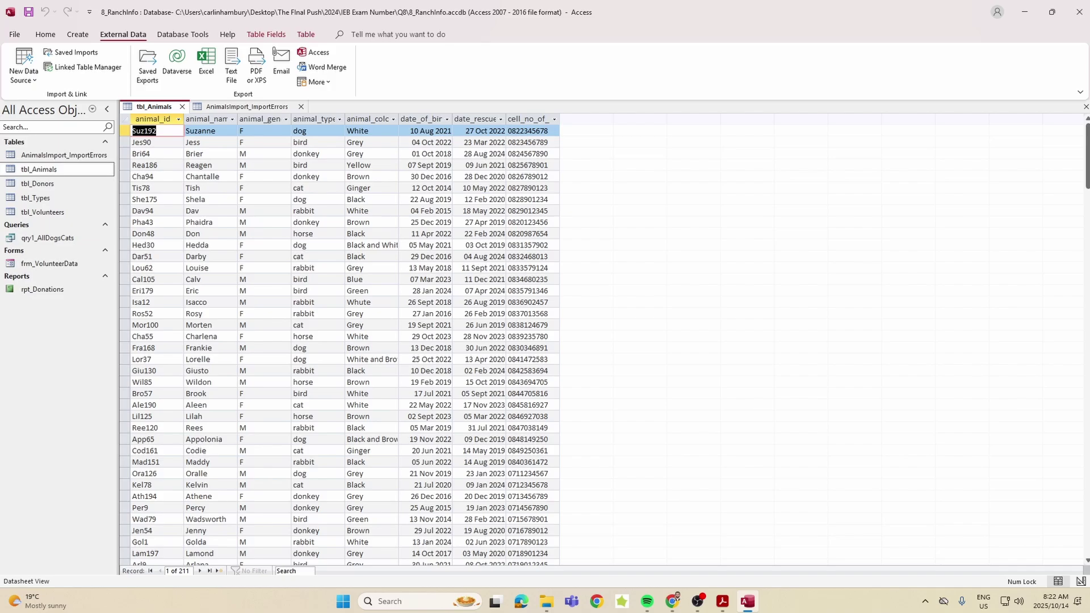
Step: Read the 8.2 primary key task and the 8.3.1 animal_id format requirements in the exam paper and return to Access
{"action": "key", "text": "alt+Tab"}
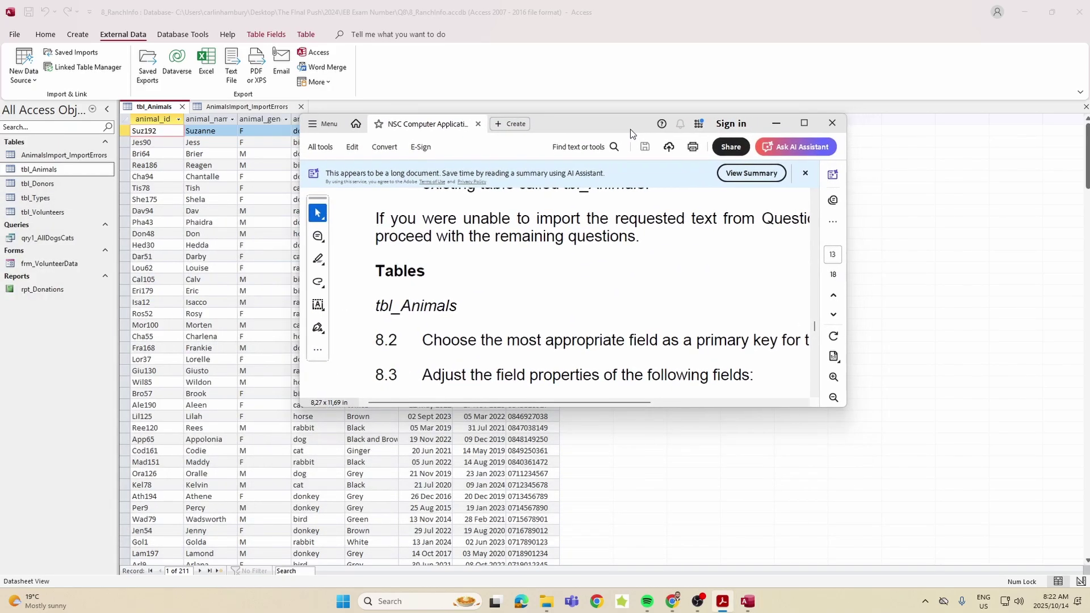
{"action": "scroll", "coordinate": [537, 283], "scroll_direction": "down", "scroll_amount": 3}
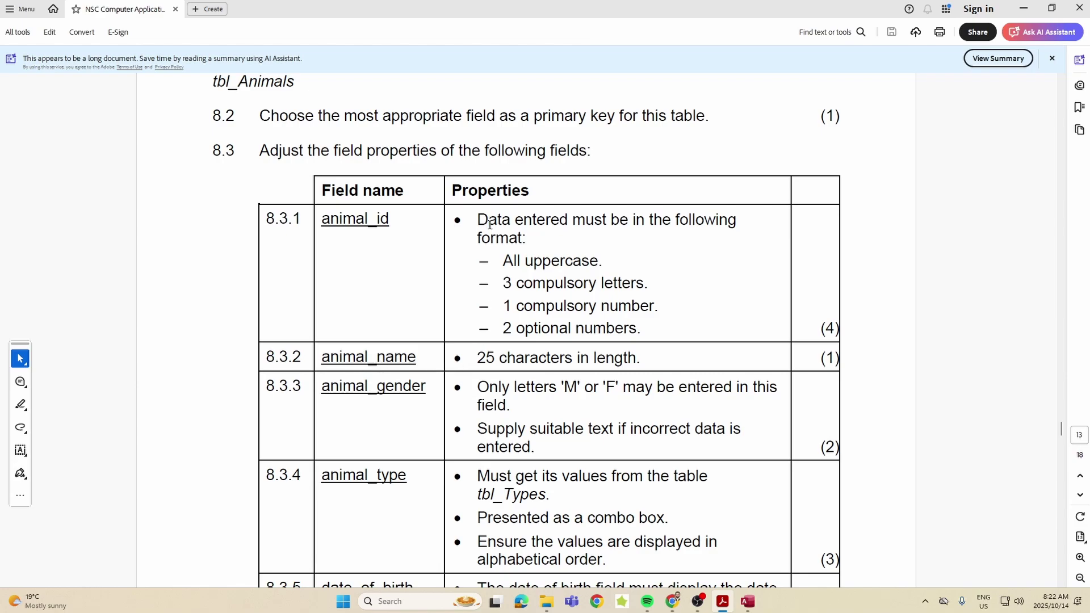
{"action": "left_click_drag", "start_coordinate": [480, 223], "coordinate": [629, 315]}
{"action": "double_click", "coordinate": [829, 328]}
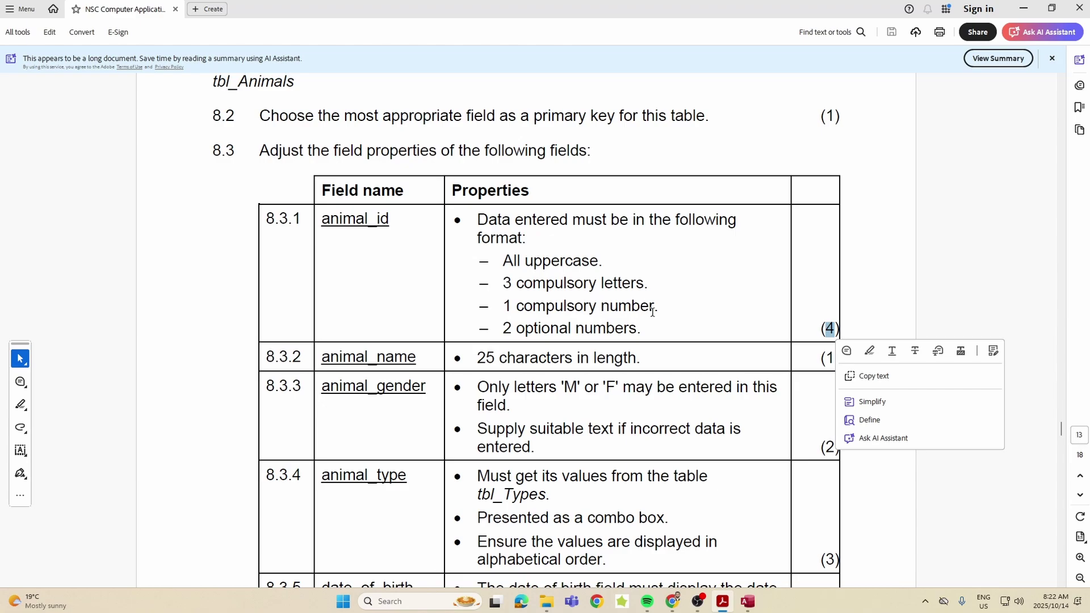
{"action": "key", "text": "alt+Tab"}
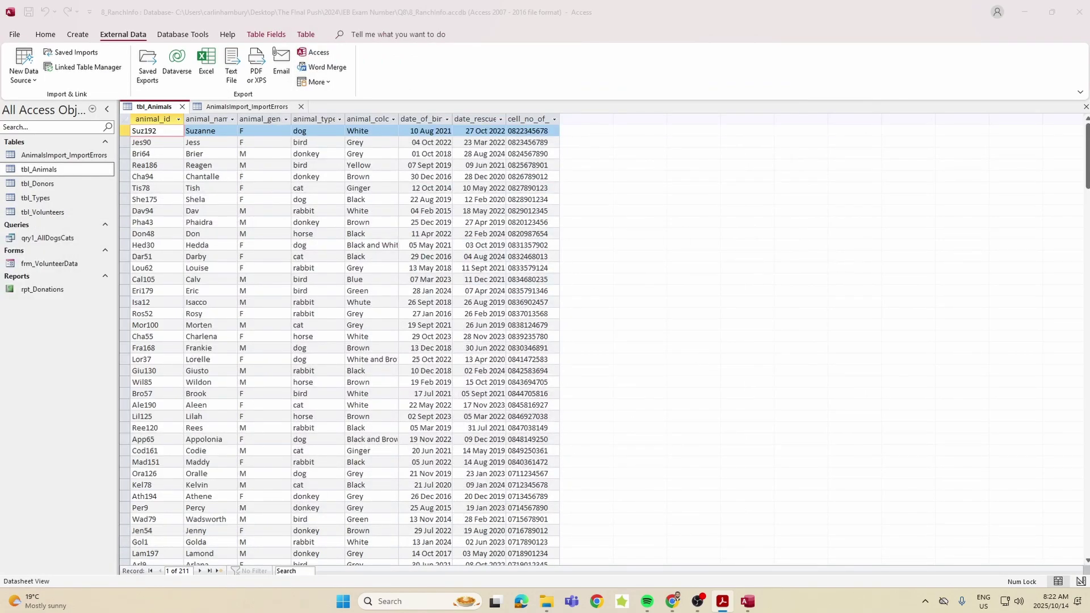
Step: Open tbl_Animals in Design view and set the animal_id field's input mask to >LLL099
{"action": "right_click", "coordinate": [37, 170]}
{"action": "left_click", "coordinate": [63, 188]}
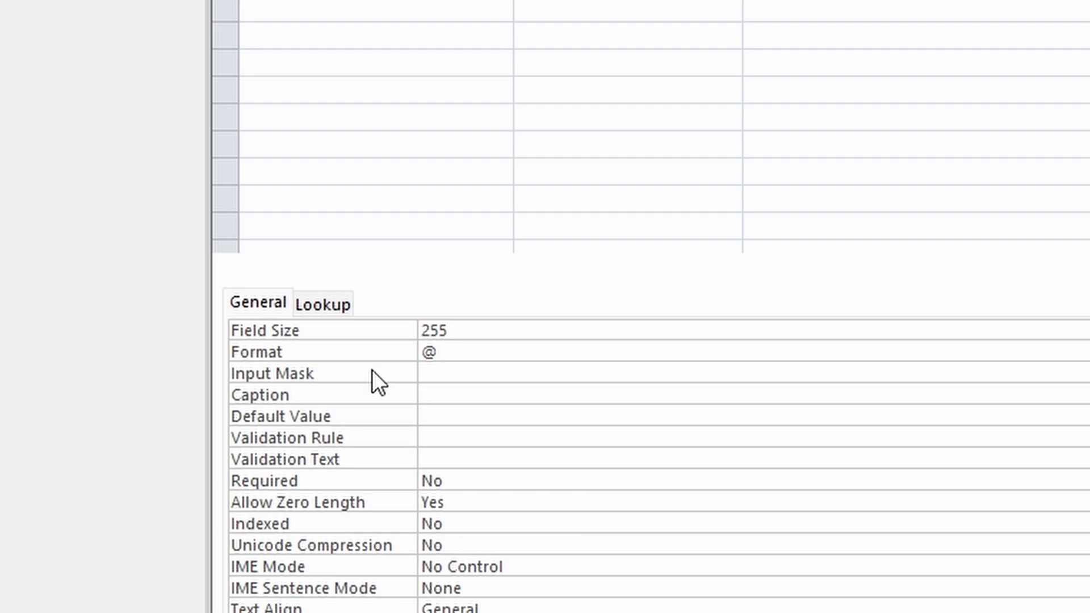
{"action": "left_click", "coordinate": [437, 374]}
{"action": "type", "text": ">"}
{"action": "type", "text": "LLL099"}
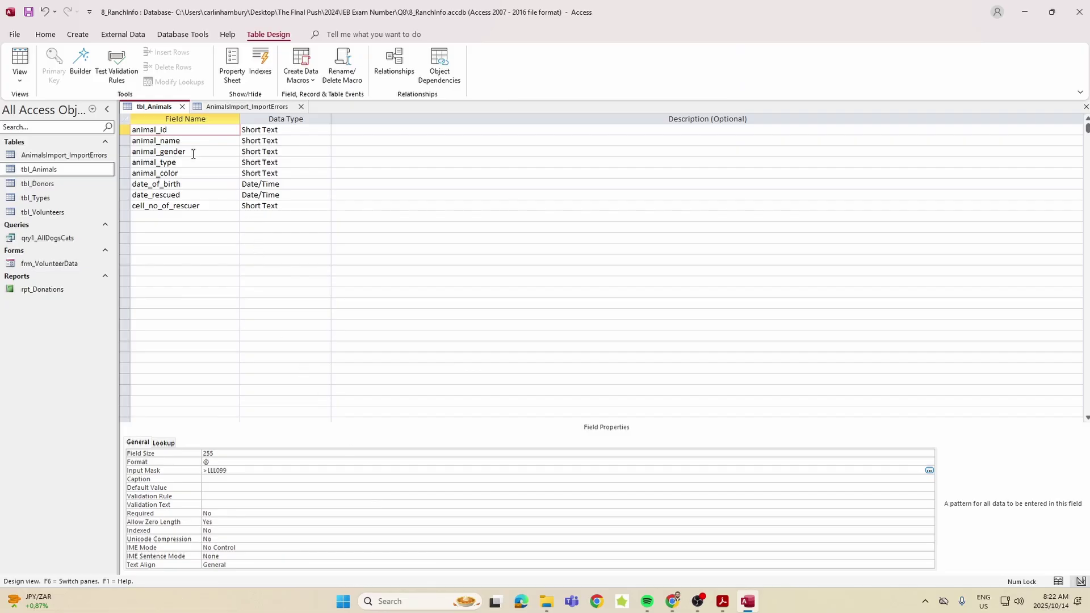
Step: Set the field size of animal_name to 25
{"action": "left_click", "coordinate": [193, 141]}
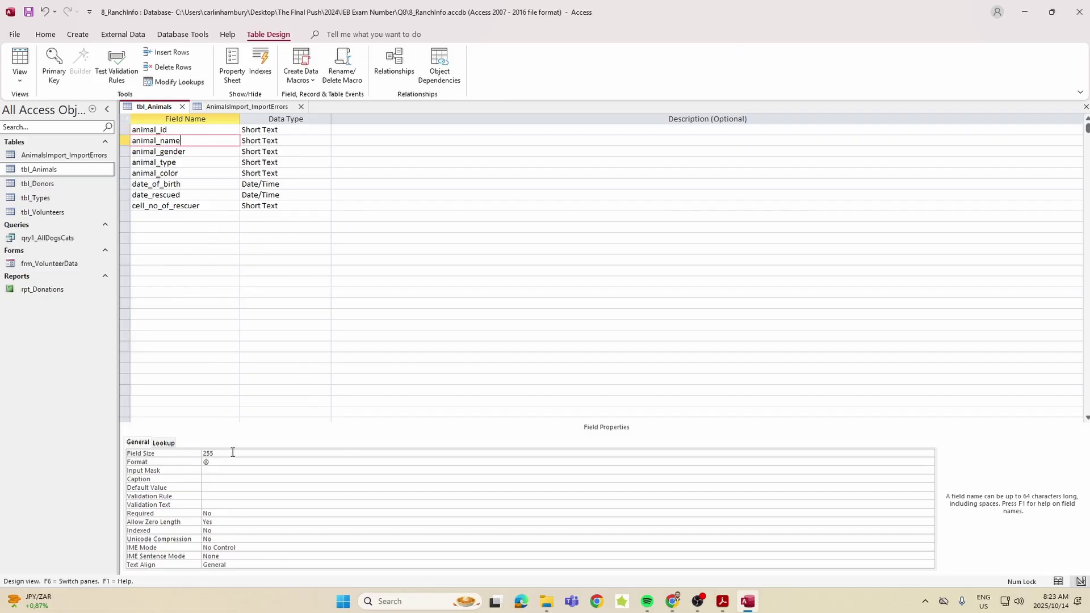
{"action": "left_click", "coordinate": [232, 452]}
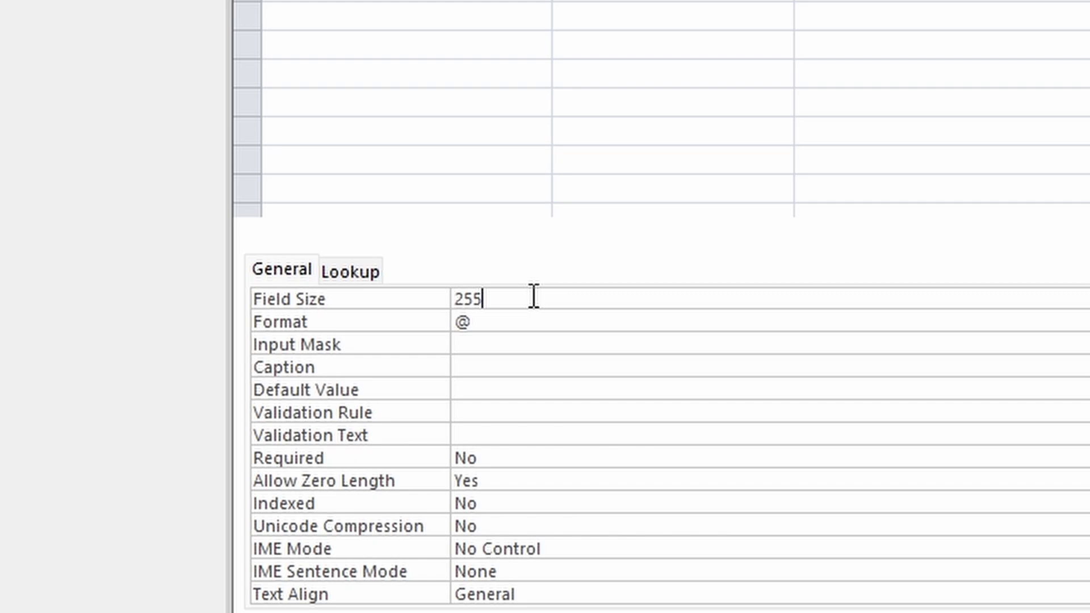
{"action": "left_click_drag", "start_coordinate": [485, 297], "coordinate": [431, 296]}
{"action": "type", "text": "25"}
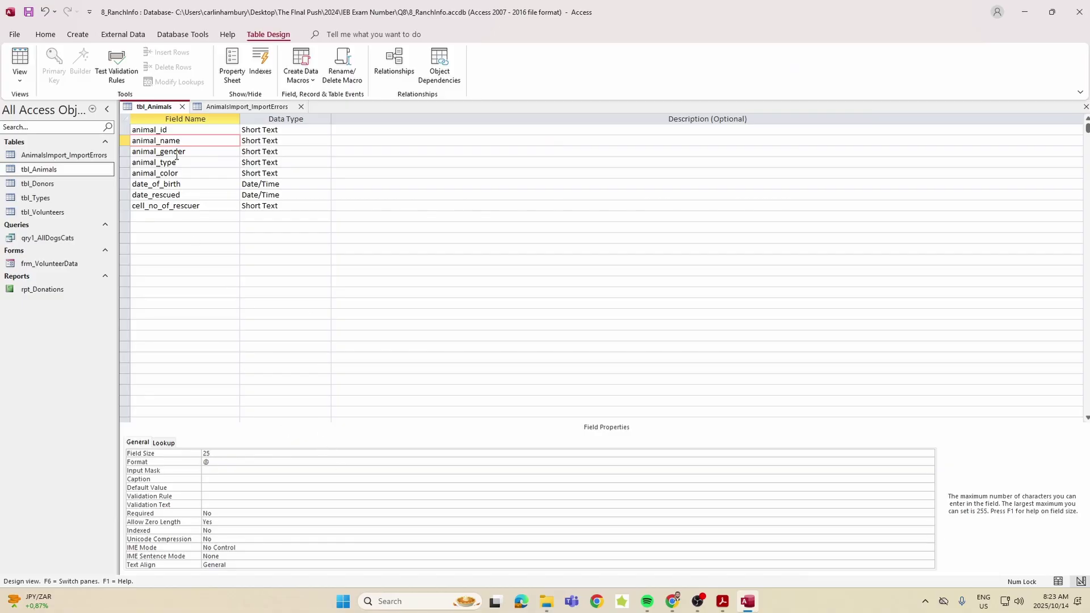
Step: Give the animal_gender field a validation rule that accepts only "M" Or "F"
{"action": "left_click", "coordinate": [211, 182]}
{"action": "scroll", "coordinate": [211, 183], "scroll_direction": "down", "scroll_amount": 10}
{"action": "scroll", "coordinate": [277, 437], "scroll_direction": "up", "scroll_amount": 10}
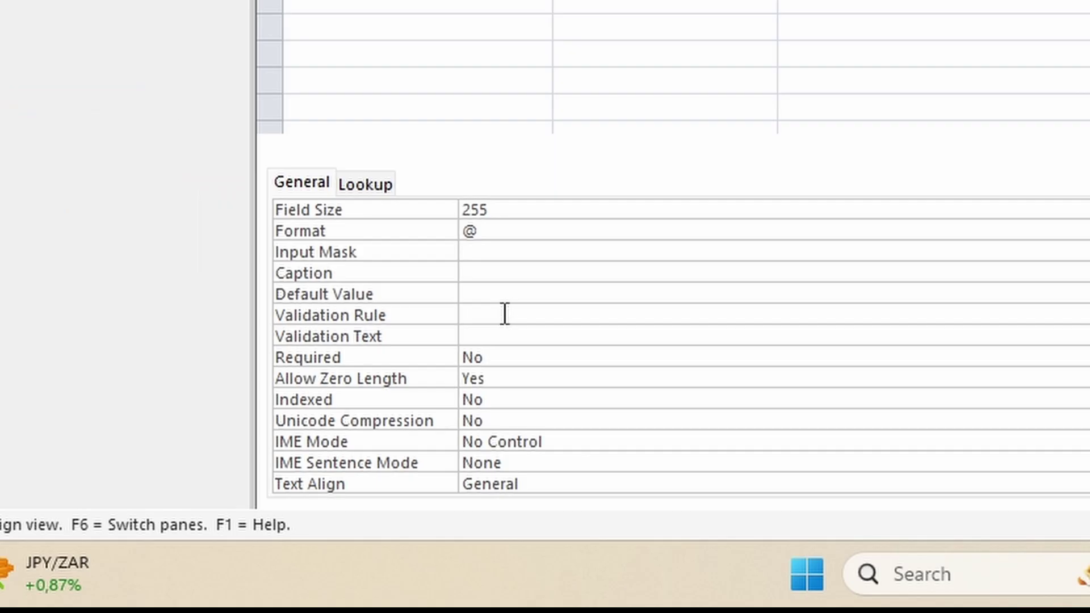
{"action": "left_click", "coordinate": [219, 495]}
{"action": "type", "text": "M or F"}
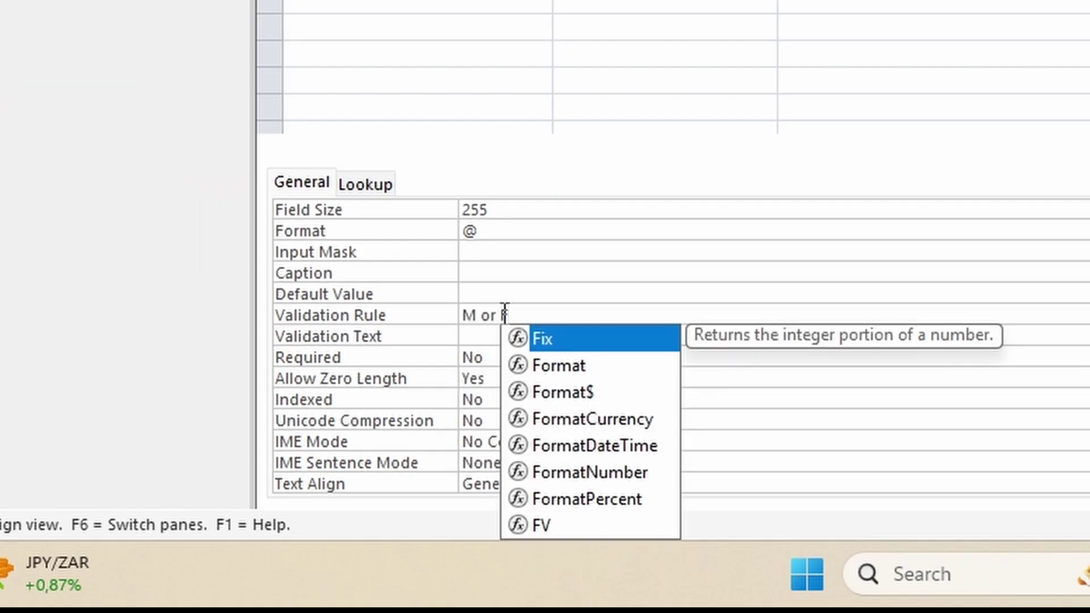
Step: Enter "Only M or F may be entered" as the validation text of animal_gender
{"action": "left_click", "coordinate": [482, 335]}
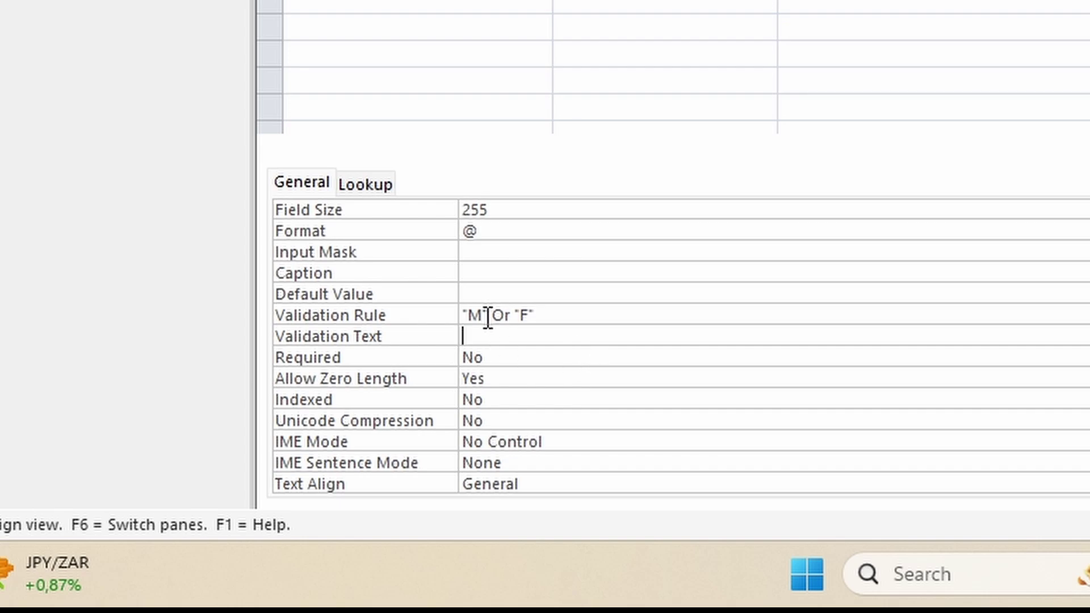
{"action": "type", "text": "Only M or F may be ne"}
{"action": "key", "text": "BackSpace"}
{"action": "key", "text": "BackSpace"}
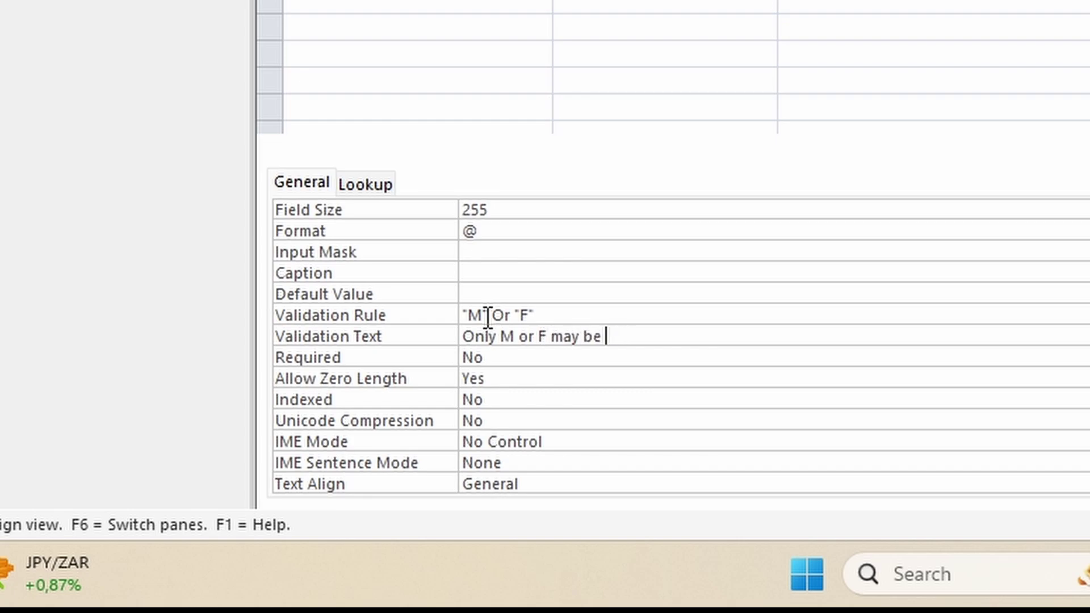
{"action": "type", "text": "enter"}
{"action": "type", "text": "ed"}
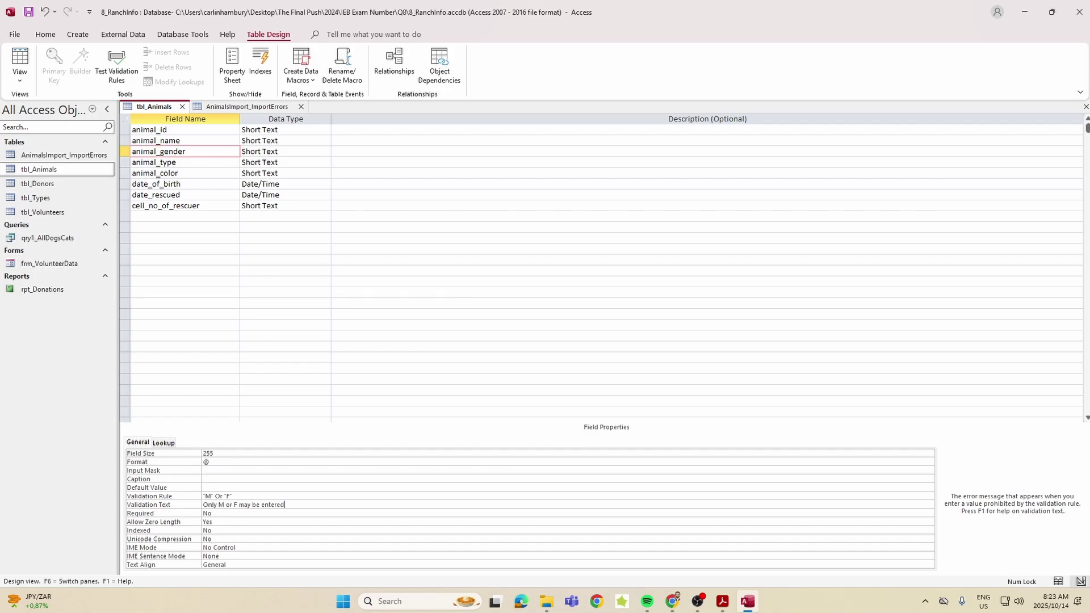
Step: Save the design changes, inspect the animal_type column in Datasheet view and return to Design view
{"action": "left_click", "coordinate": [196, 164]}
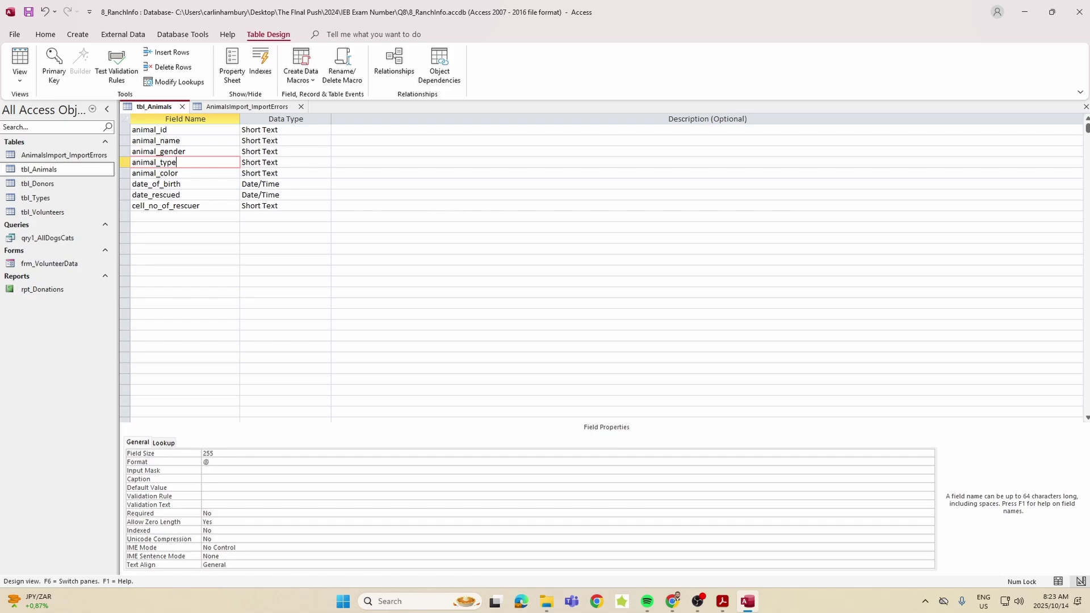
{"action": "left_click", "coordinate": [20, 57]}
{"action": "key", "text": "Return"}
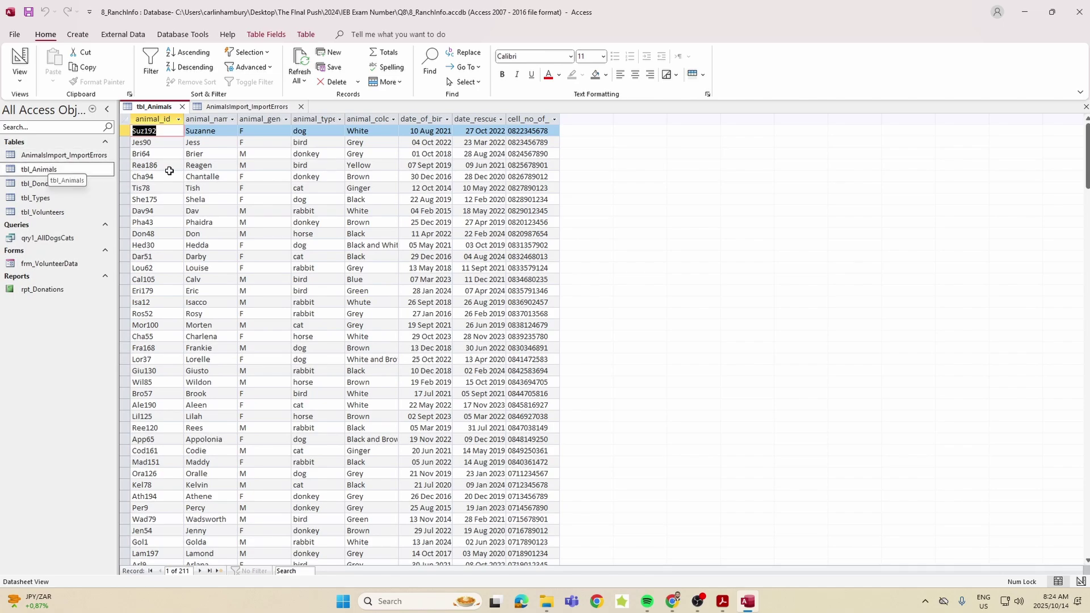
{"action": "left_click", "coordinate": [318, 132]}
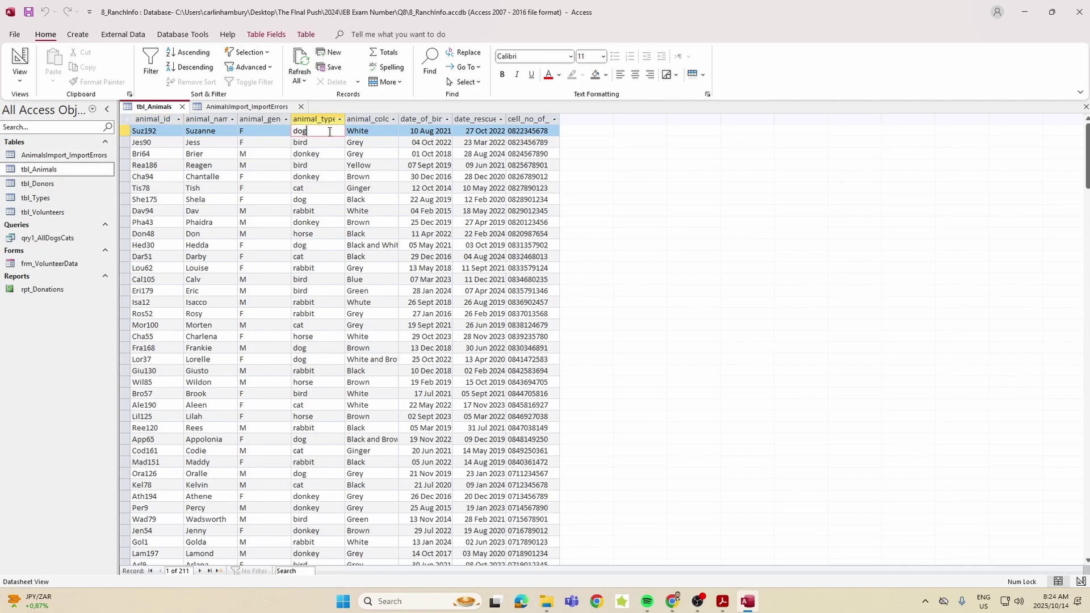
{"action": "key", "text": "Down"}
{"action": "key", "text": "Down"}
{"action": "key", "text": "Down"}
{"action": "key", "text": "Down"}
{"action": "key", "text": "Down"}
{"action": "left_click", "coordinate": [330, 133]}
{"action": "left_click", "coordinate": [19, 55]}
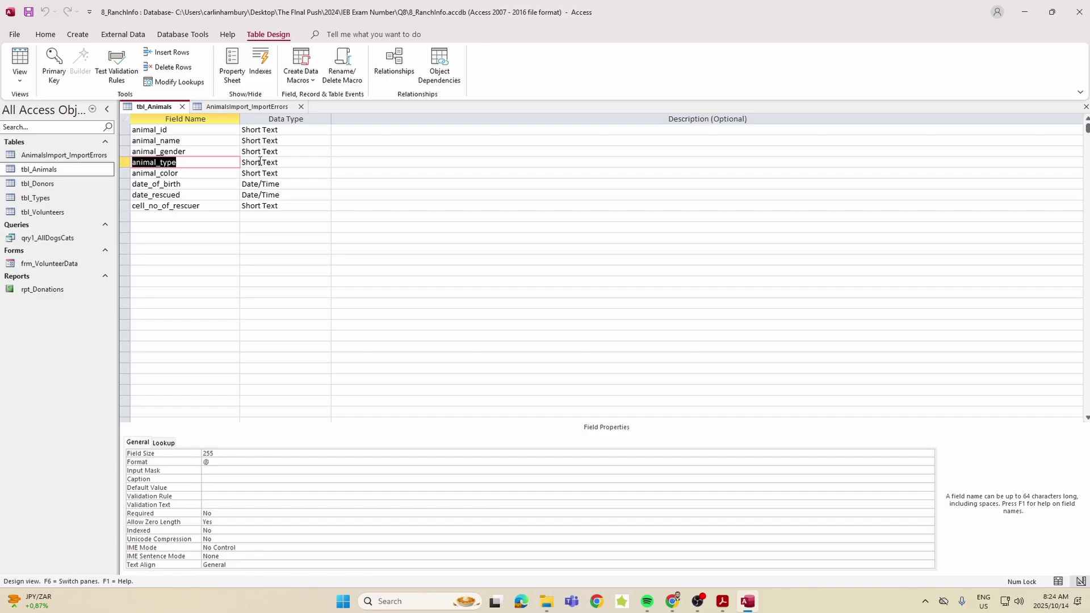
Step: Run the Lookup Wizard on animal_type to get its values from the animal_type field of tbl_Types
{"action": "left_click", "coordinate": [259, 162]}
{"action": "left_click", "coordinate": [326, 162]}
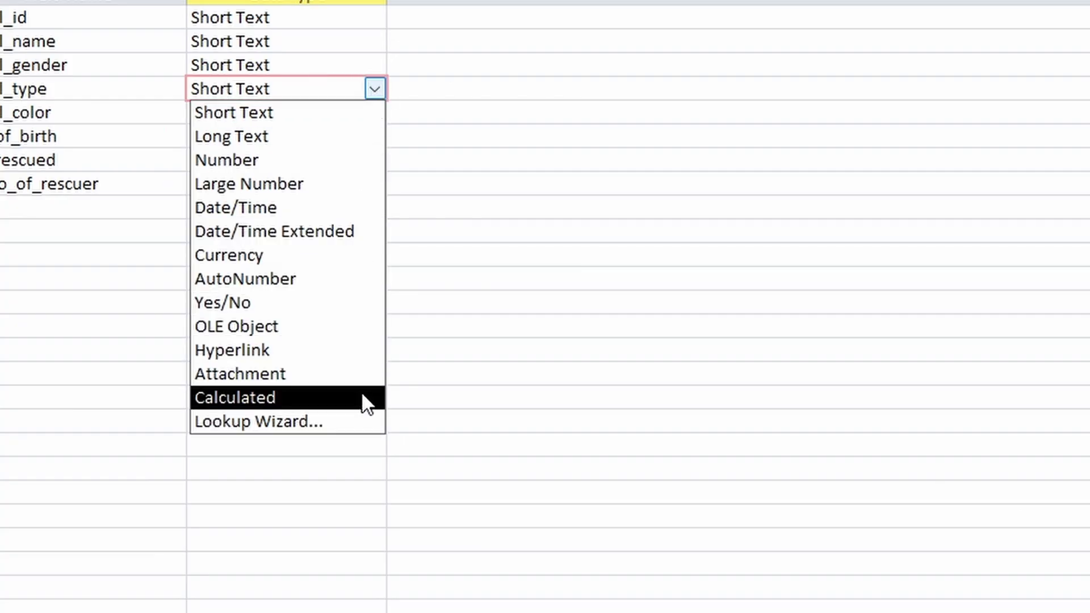
{"action": "left_click", "coordinate": [361, 422]}
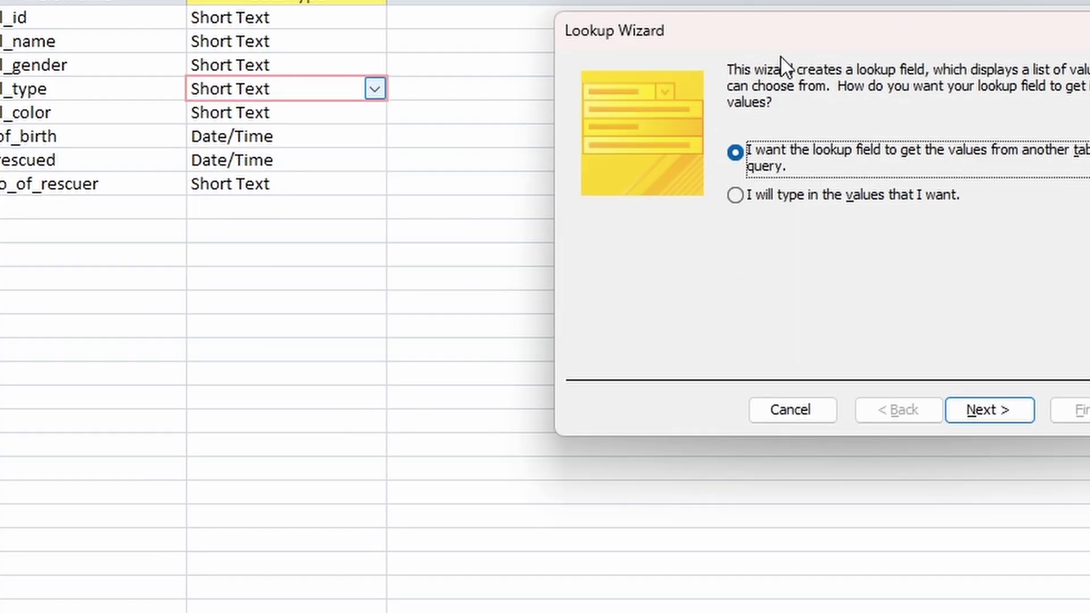
{"action": "left_click_drag", "start_coordinate": [783, 33], "coordinate": [585, 152]}
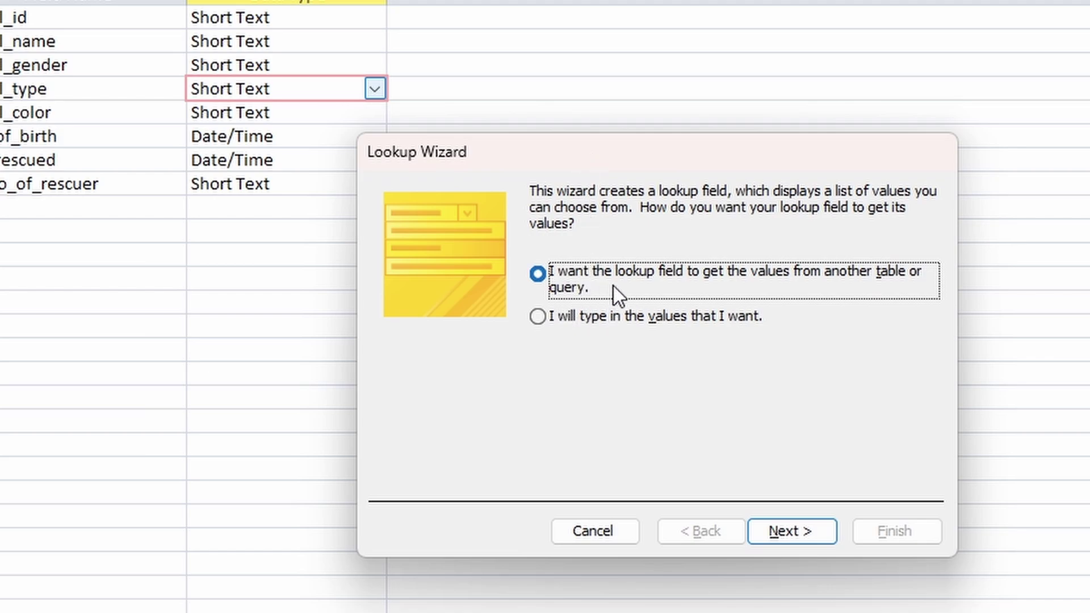
{"action": "left_click", "coordinate": [812, 531]}
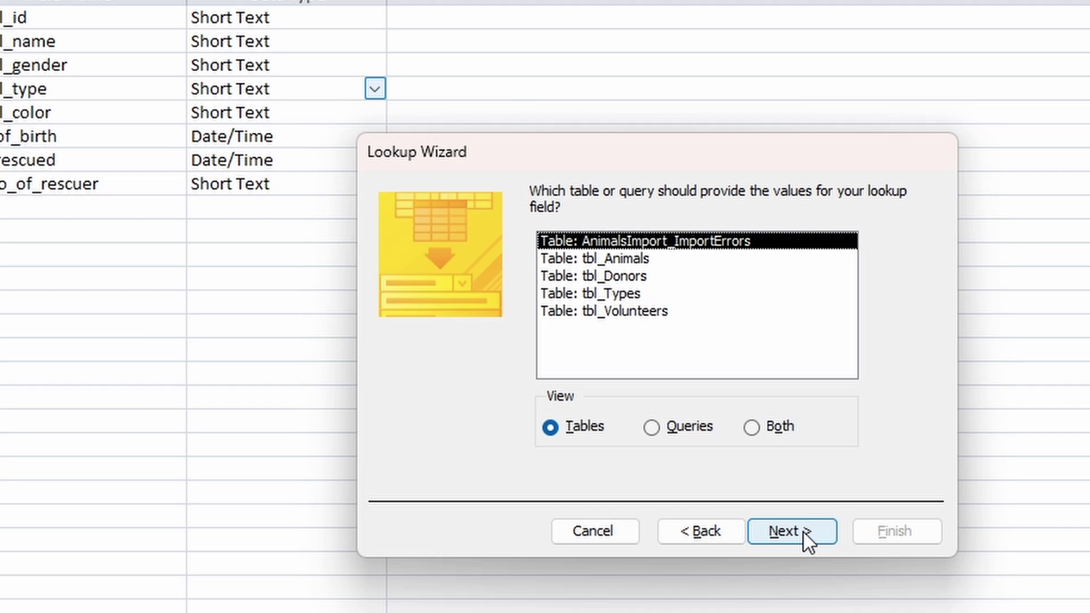
{"action": "left_click", "coordinate": [636, 296]}
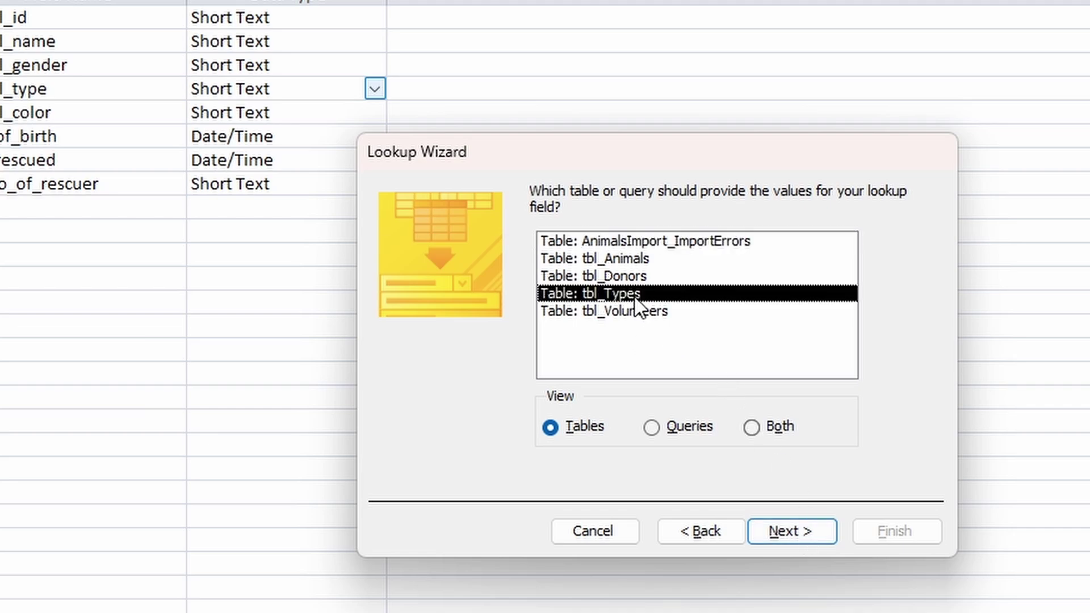
{"action": "left_click", "coordinate": [781, 533]}
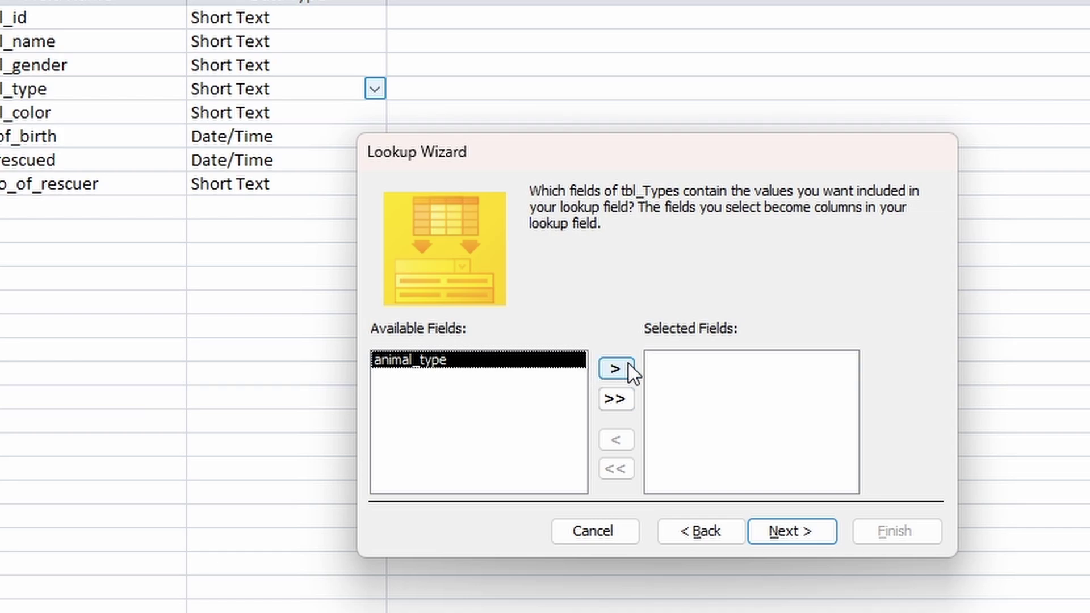
{"action": "left_click", "coordinate": [625, 369]}
{"action": "left_click", "coordinate": [778, 536]}
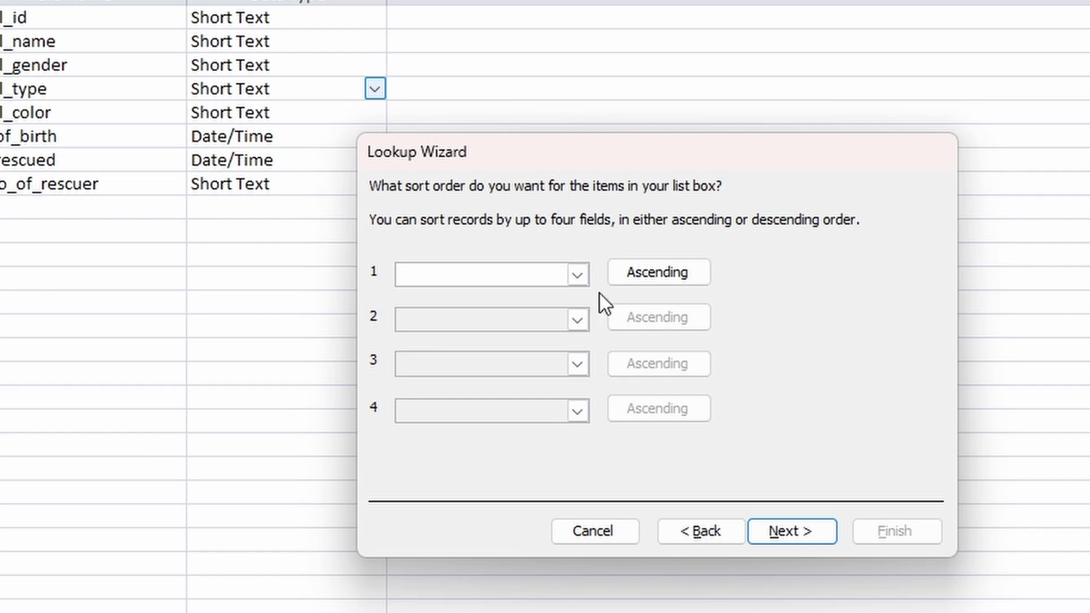
Step: Sort the lookup list ascending by animal_type, keep the animal_type label, and finish the wizard, saving the table
{"action": "left_click", "coordinate": [577, 278]}
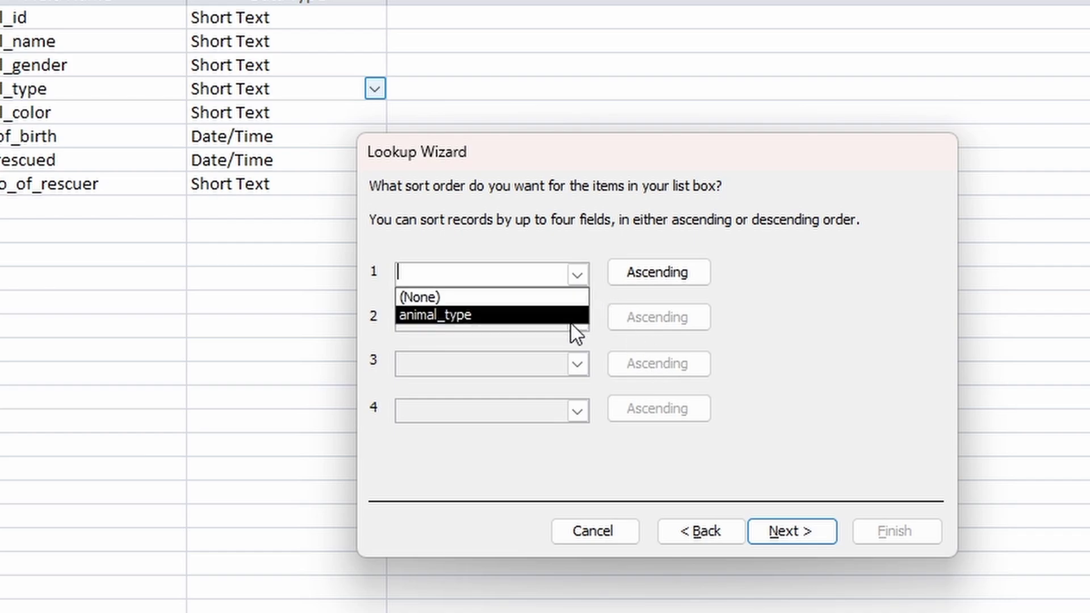
{"action": "left_click", "coordinate": [571, 321]}
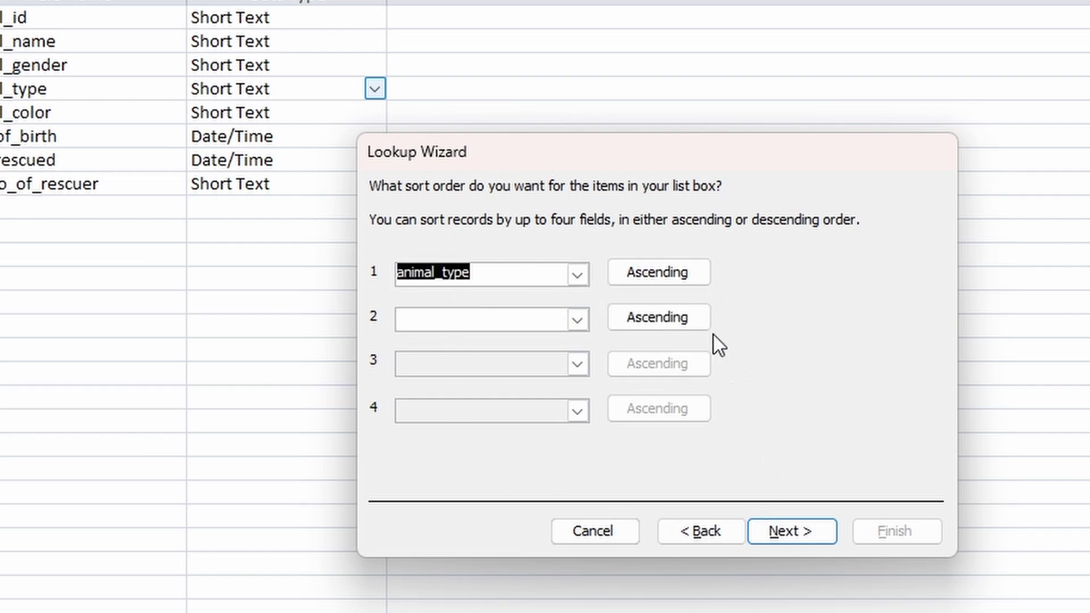
{"action": "left_click", "coordinate": [808, 526]}
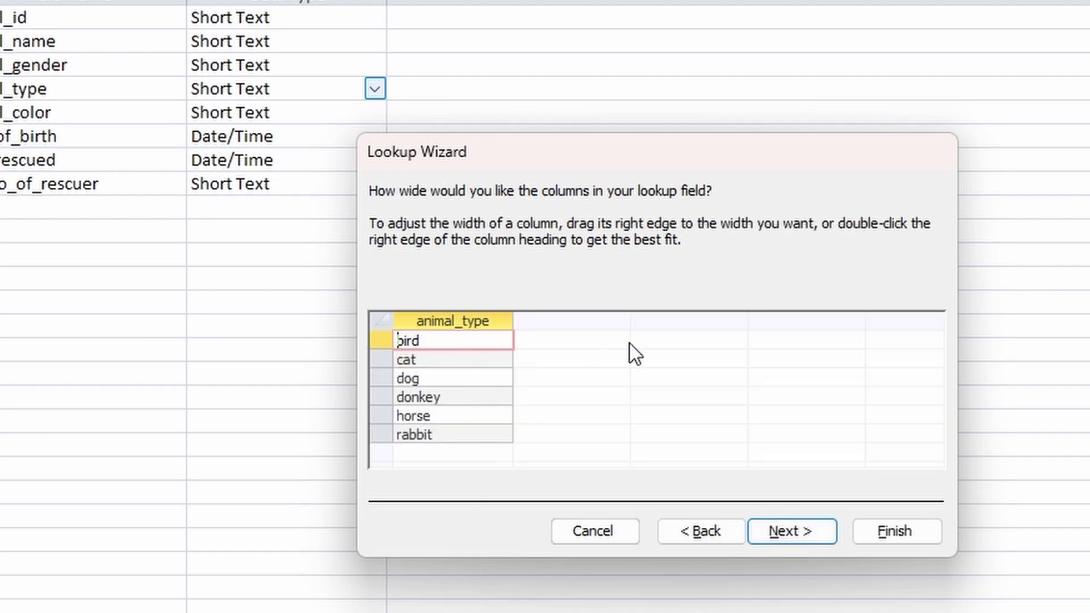
{"action": "left_click", "coordinate": [779, 537]}
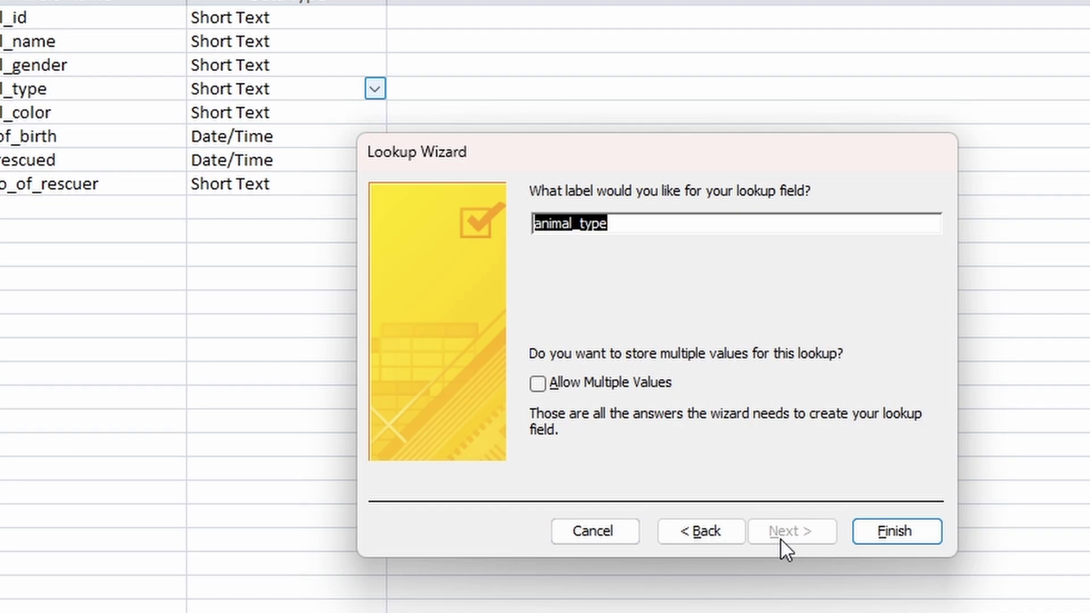
{"action": "left_click", "coordinate": [870, 531]}
{"action": "left_click", "coordinate": [826, 454]}
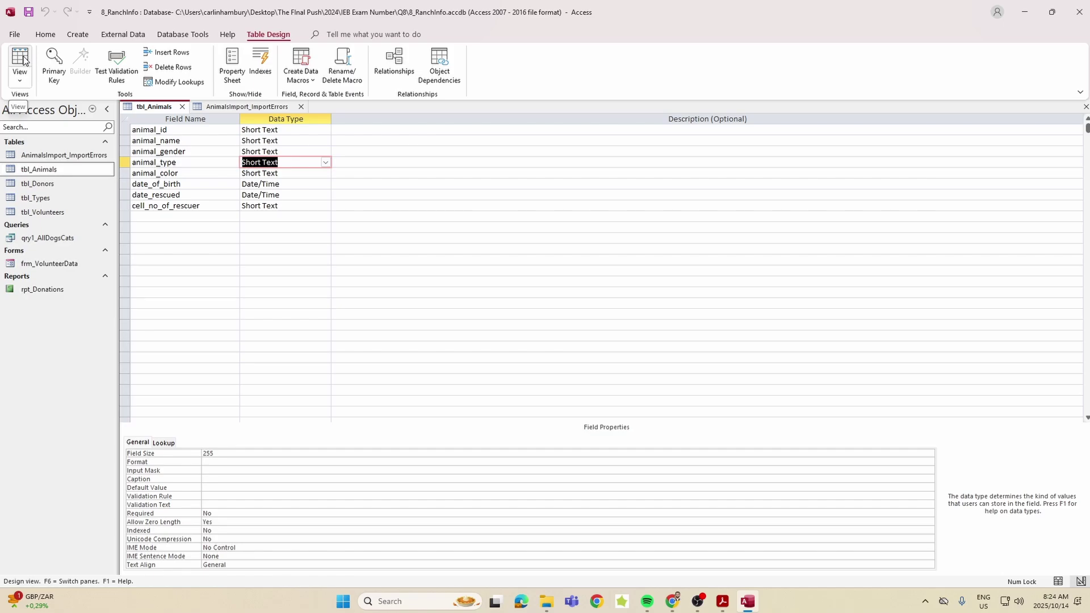
Step: Check the animal_type combo box of the first record in Datasheet view and return to Design view
{"action": "left_click", "coordinate": [20, 57]}
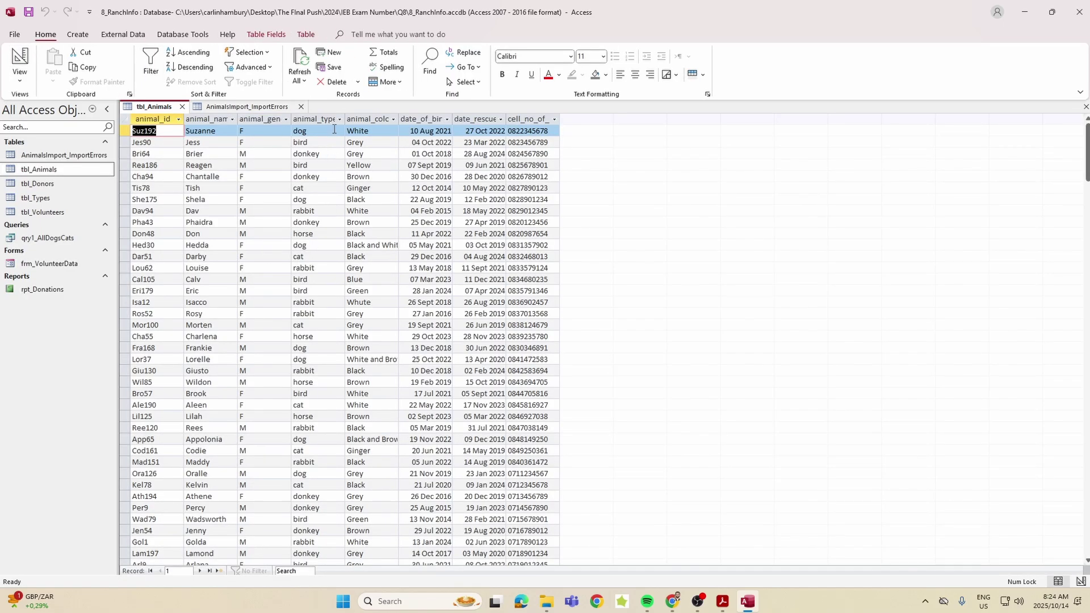
{"action": "left_click", "coordinate": [309, 132]}
{"action": "left_click", "coordinate": [339, 131]}
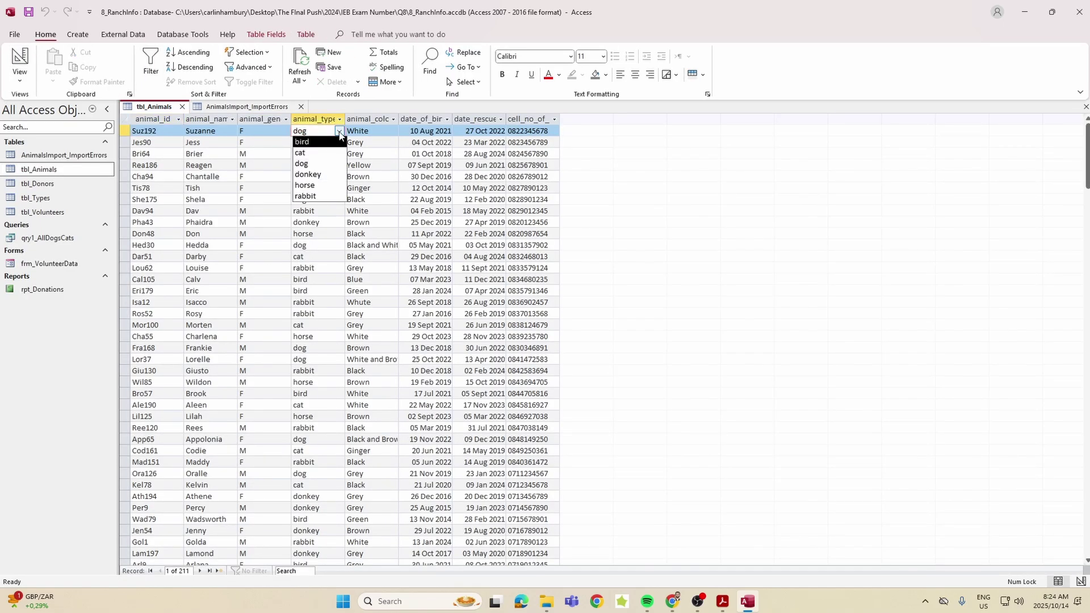
{"action": "left_click", "coordinate": [339, 131]}
{"action": "left_click", "coordinate": [28, 59]}
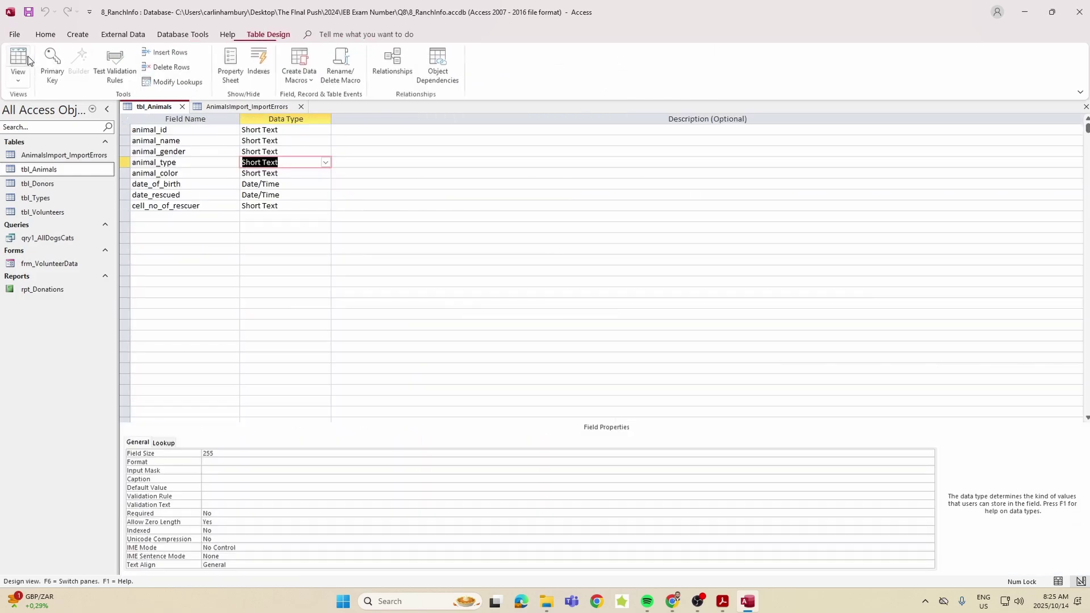
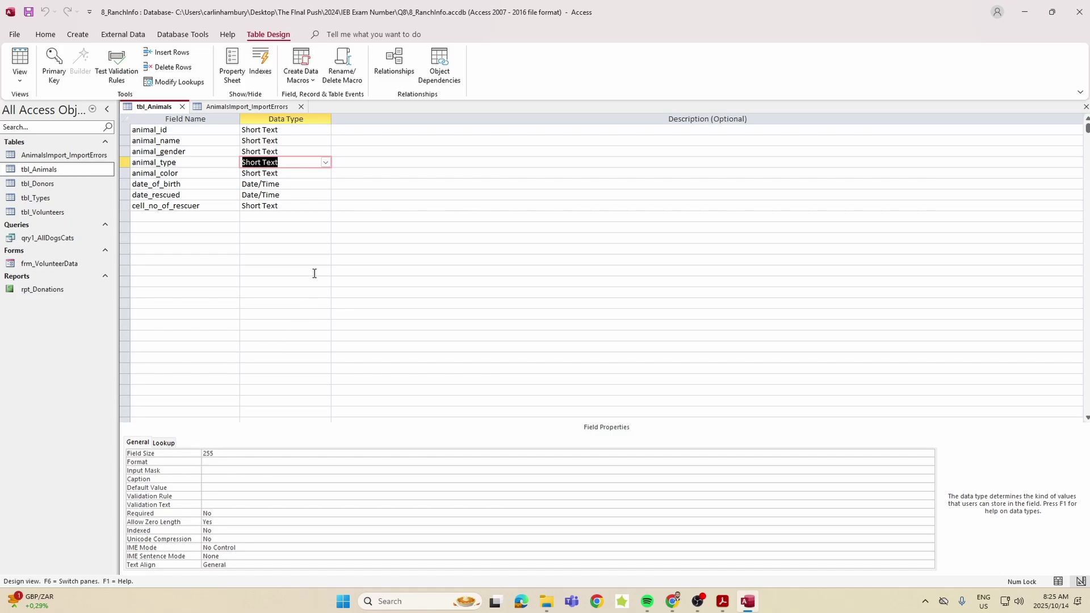
Step: Check the 8.3.5 date format in the exam paper and set the date_of_birth field's Format to Medium Date
{"action": "left_click", "coordinate": [222, 186]}
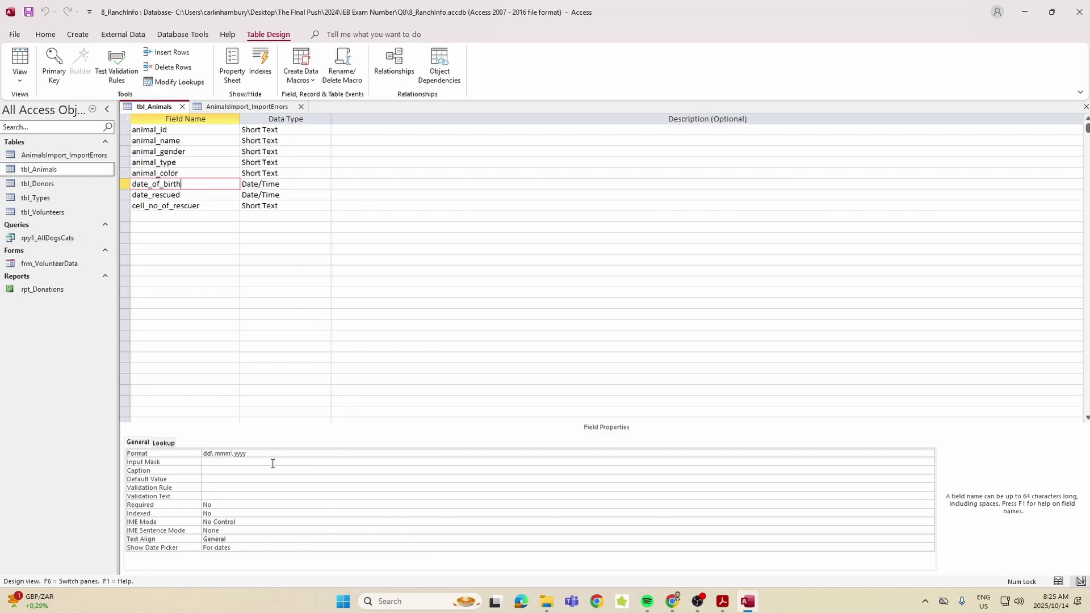
{"action": "key", "text": "alt+Tab"}
{"action": "double_click", "coordinate": [578, 144]}
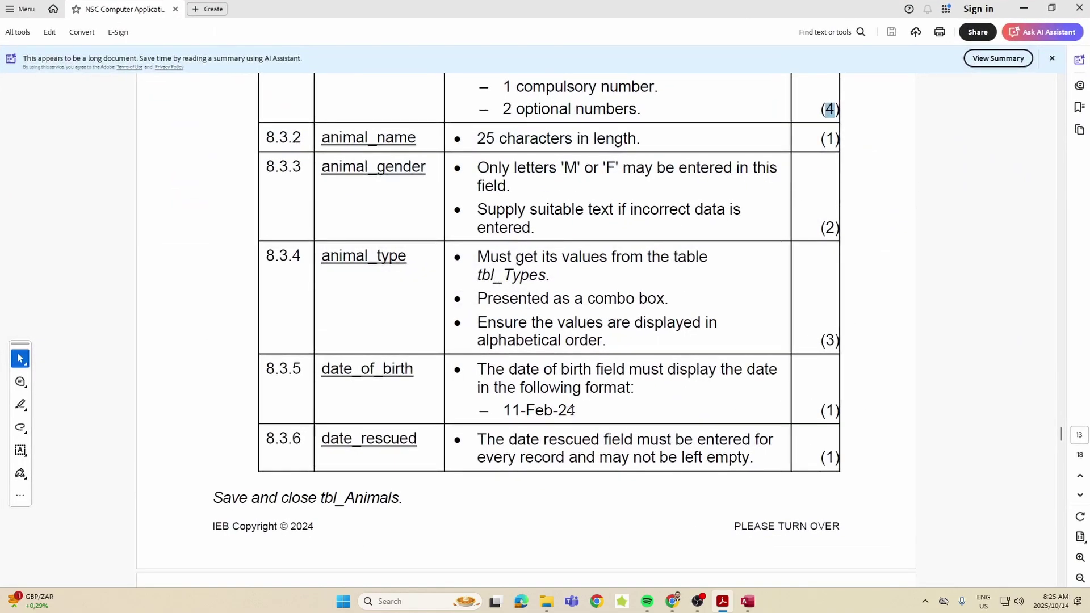
{"action": "double_click", "coordinate": [492, 7]}
{"action": "key", "text": "alt+Tab"}
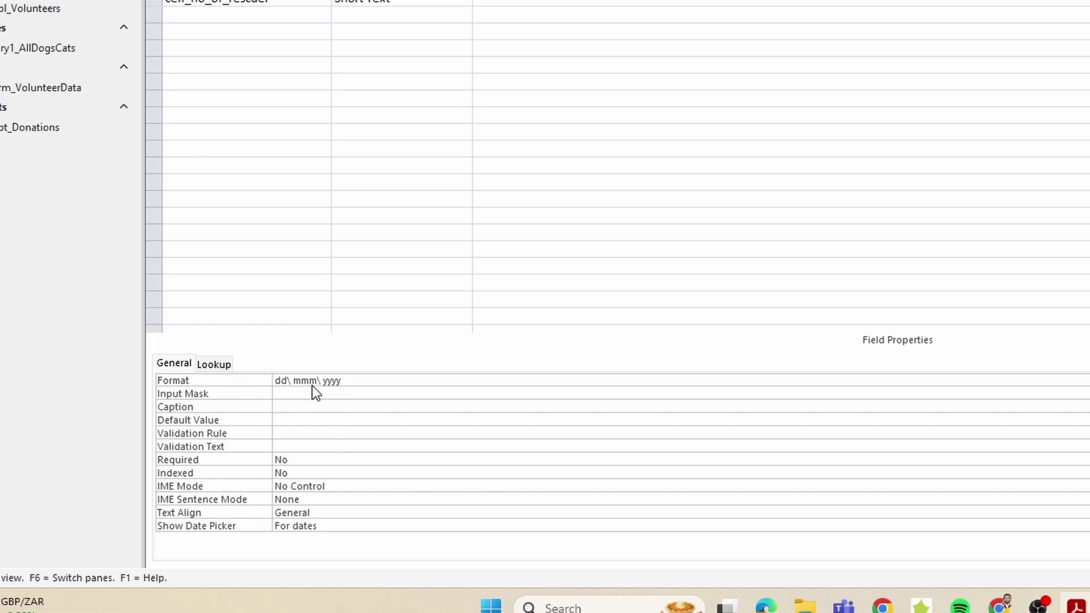
{"action": "left_click", "coordinate": [345, 380]}
{"action": "key", "text": "alt+Down"}
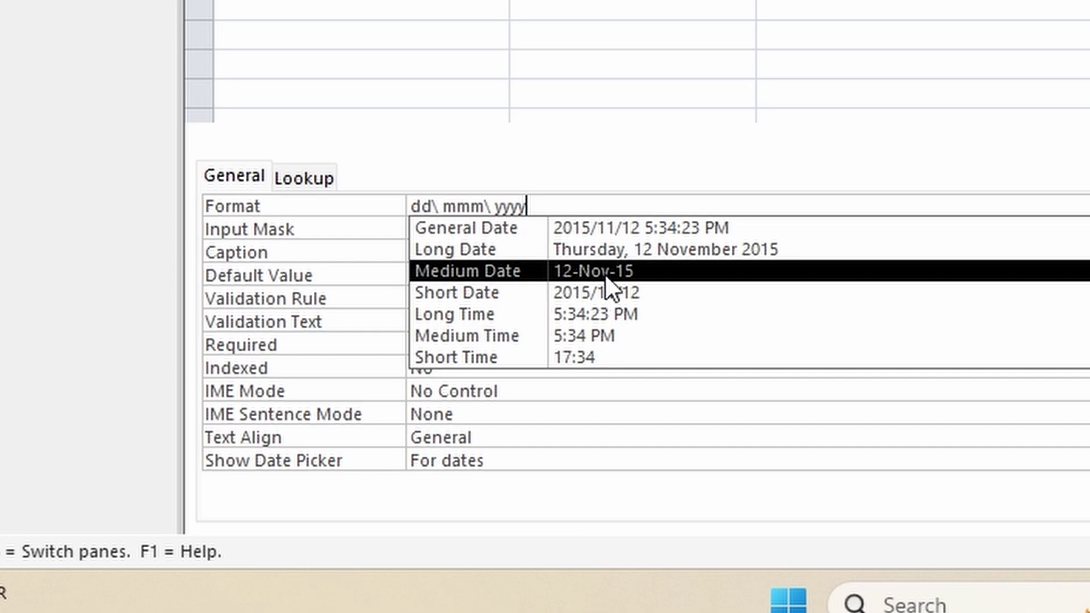
{"action": "left_click", "coordinate": [622, 275]}
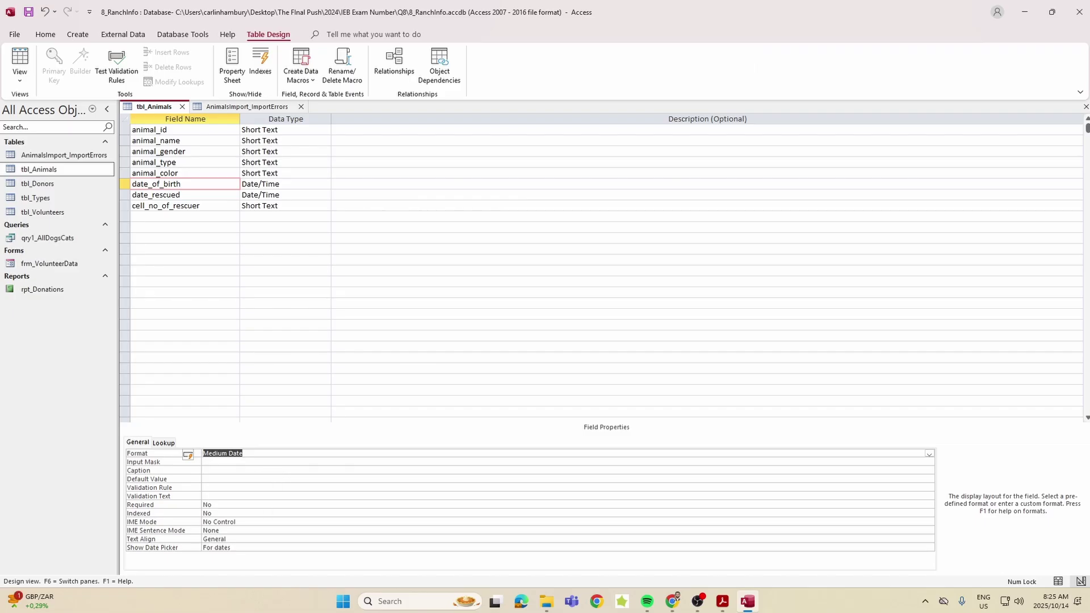
Step: Set the Required property of the date_rescued field to Yes
{"action": "left_click", "coordinate": [202, 195]}
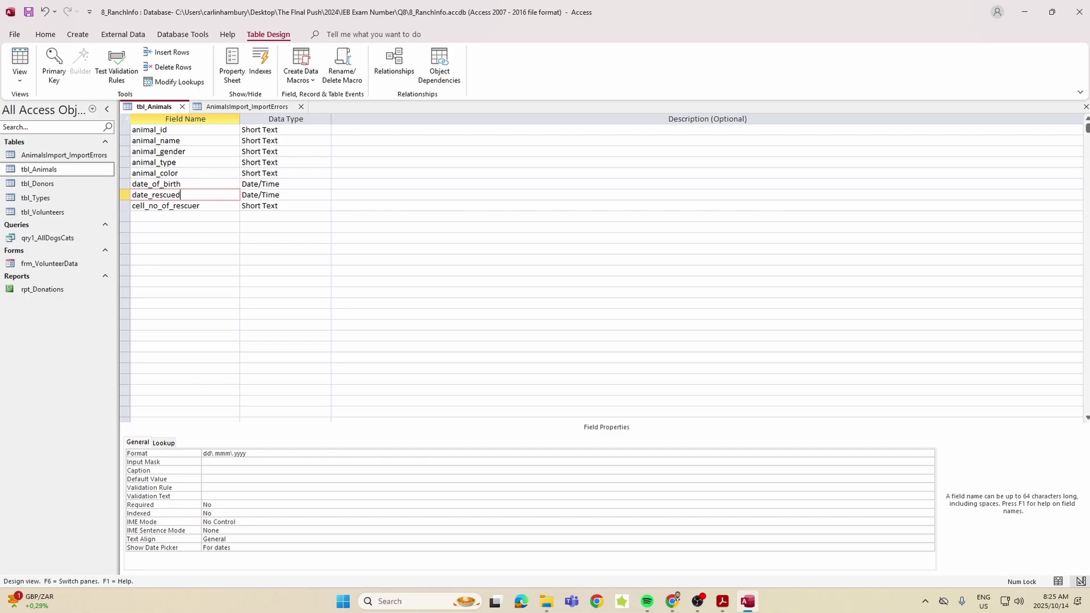
{"action": "left_click", "coordinate": [220, 504]}
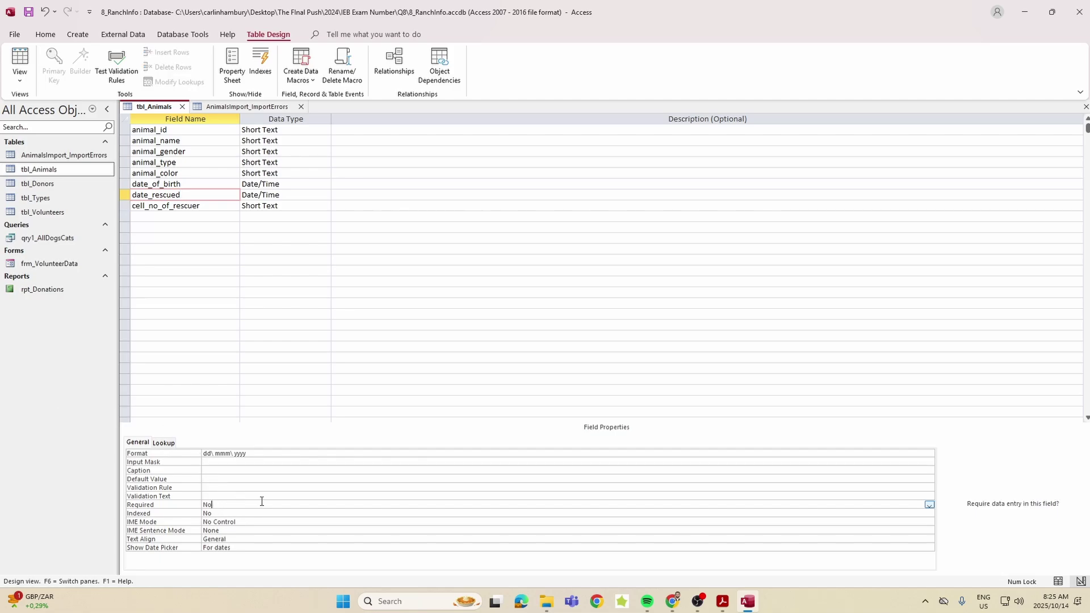
{"action": "left_click", "coordinate": [929, 505]}
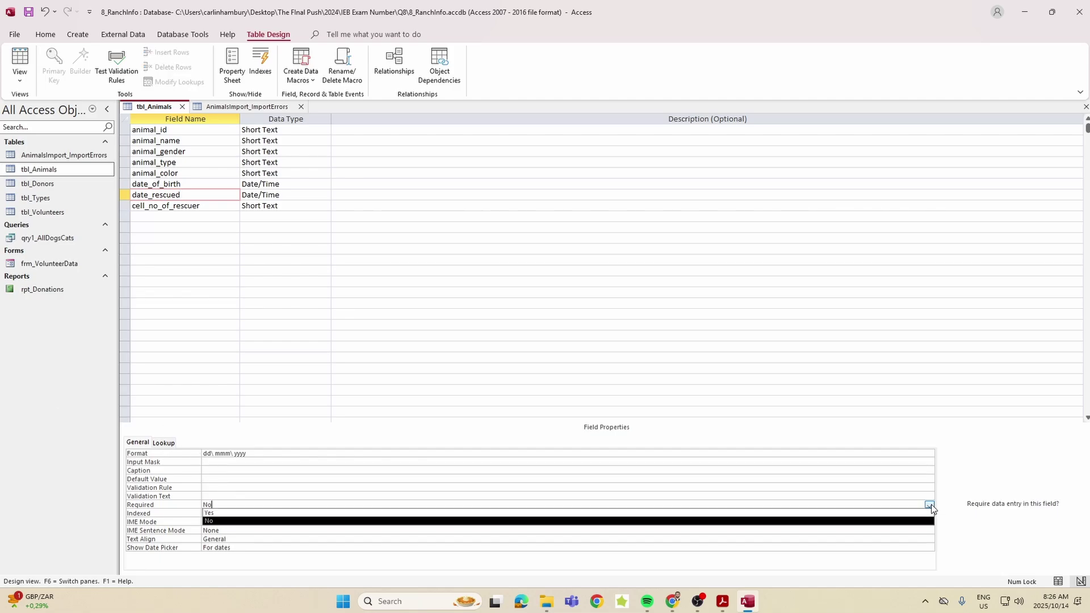
{"action": "left_click", "coordinate": [215, 512]}
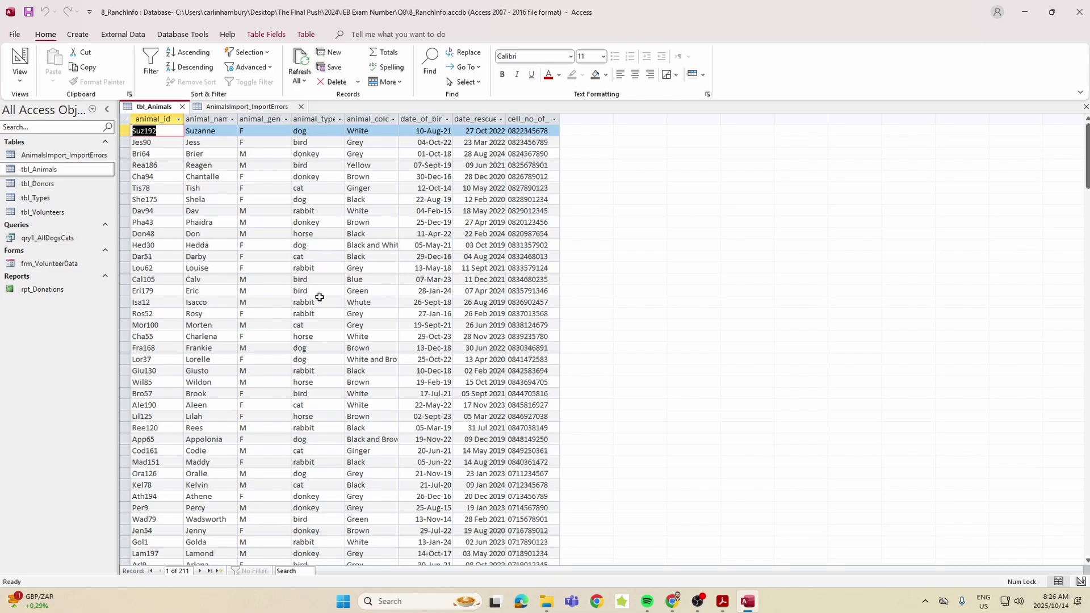
Step: Open frm_VolunteerData and read the 8.4 form instructions and Figure 5 in the exam paper
{"action": "double_click", "coordinate": [61, 268]}
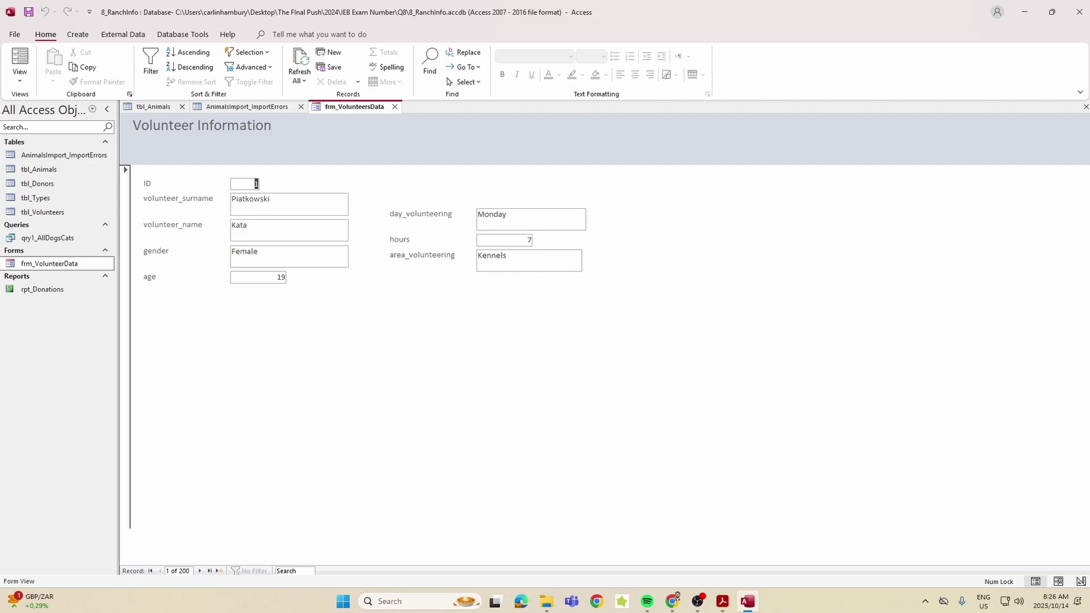
{"action": "key", "text": "alt+Tab"}
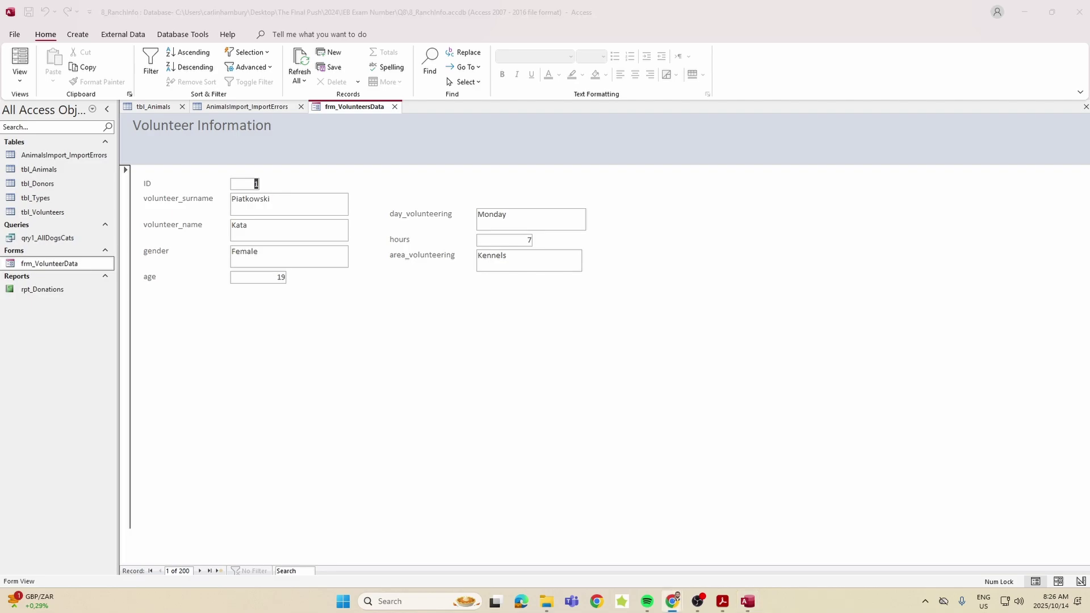
{"action": "key", "text": "alt+Tab"}
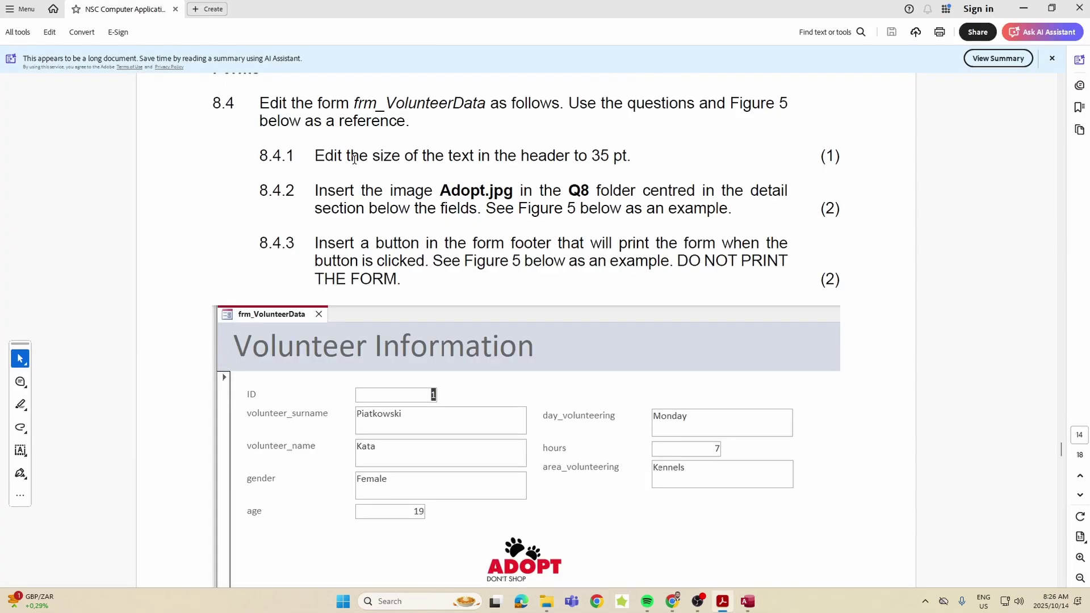
{"action": "left_click_drag", "start_coordinate": [346, 157], "coordinate": [608, 158]}
{"action": "left_click_drag", "start_coordinate": [316, 193], "coordinate": [484, 204]}
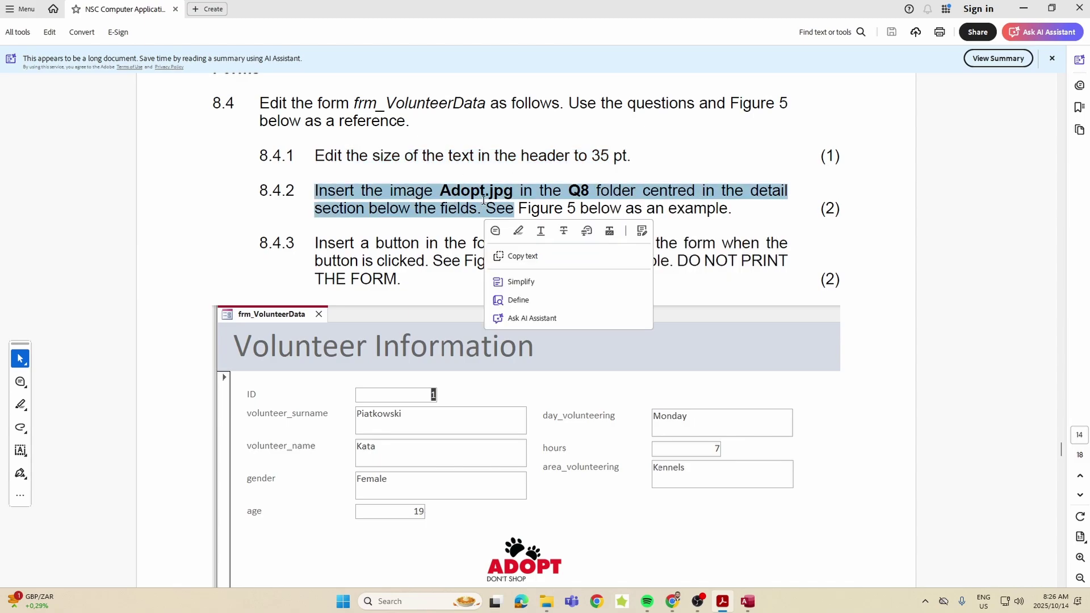
{"action": "left_click", "coordinate": [410, 216]}
{"action": "scroll", "coordinate": [410, 217], "scroll_direction": "down", "scroll_amount": 3}
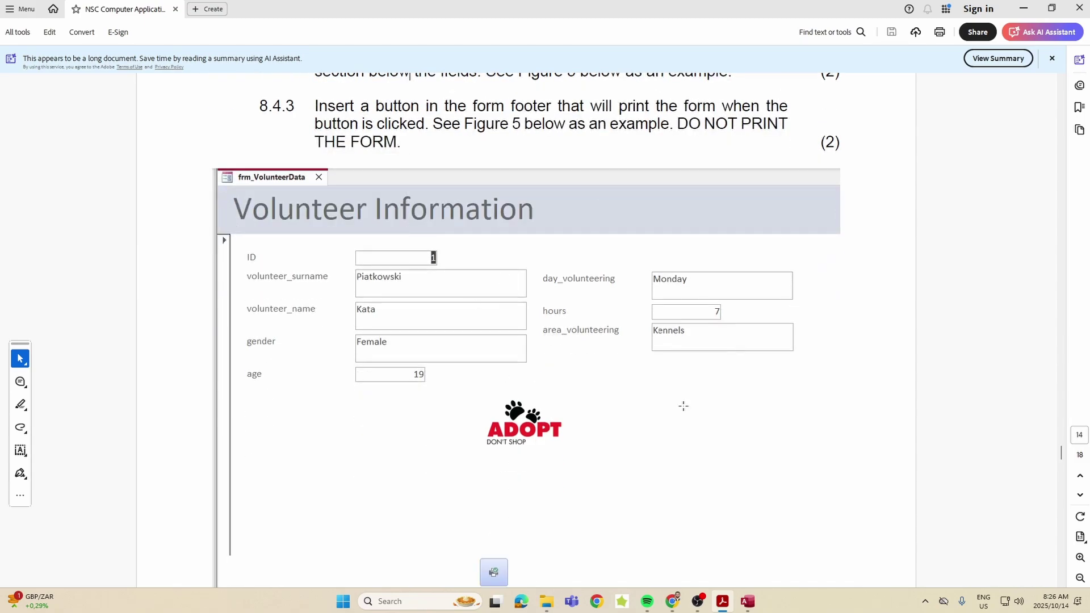
{"action": "key", "text": "alt+Tab"}
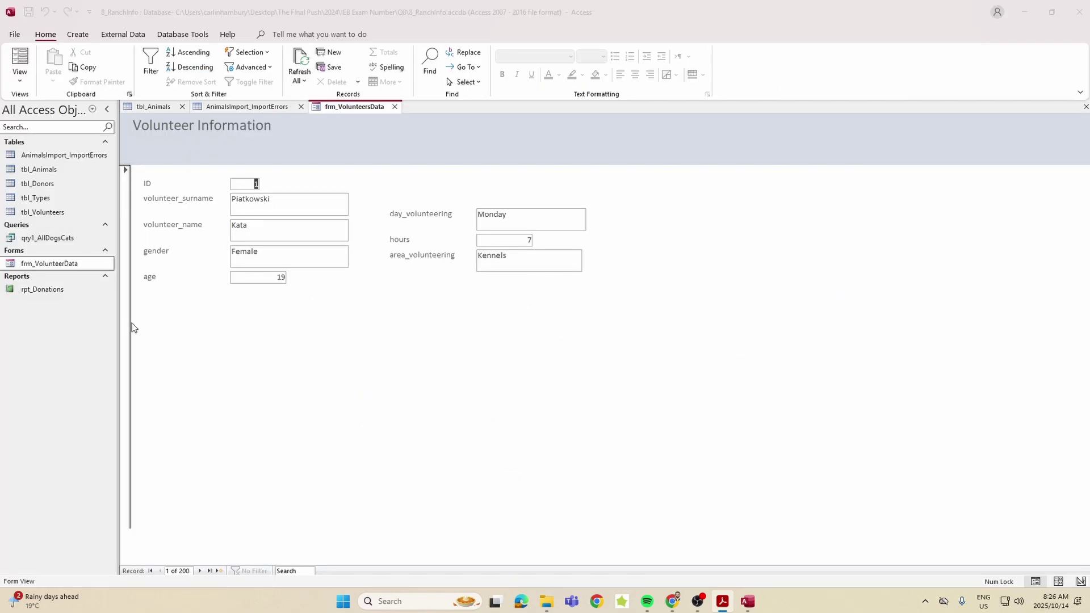
Step: In Design view of frm_VolunteerData, set the header title's font size to 35 and widen its label to about 12 cm
{"action": "right_click", "coordinate": [59, 263]}
{"action": "left_click", "coordinate": [76, 300]}
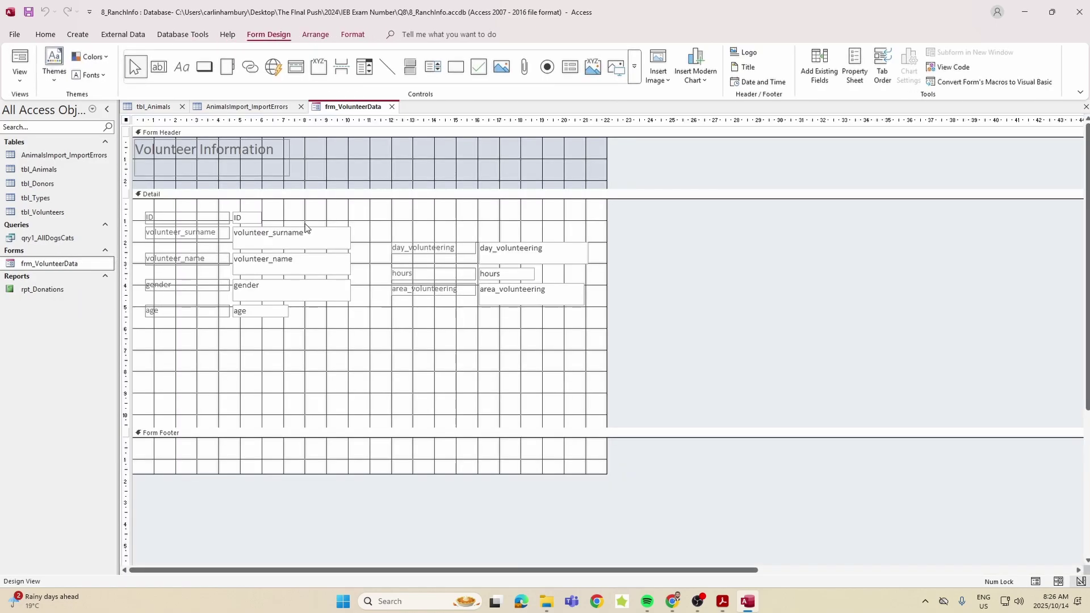
{"action": "left_click", "coordinate": [263, 173]}
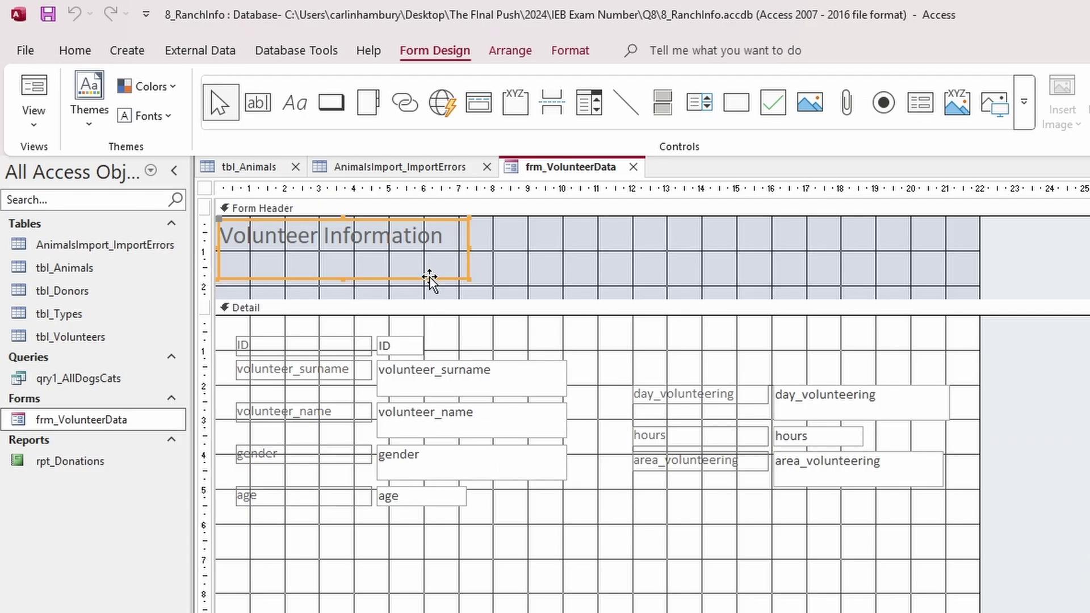
{"action": "left_click", "coordinate": [78, 49]}
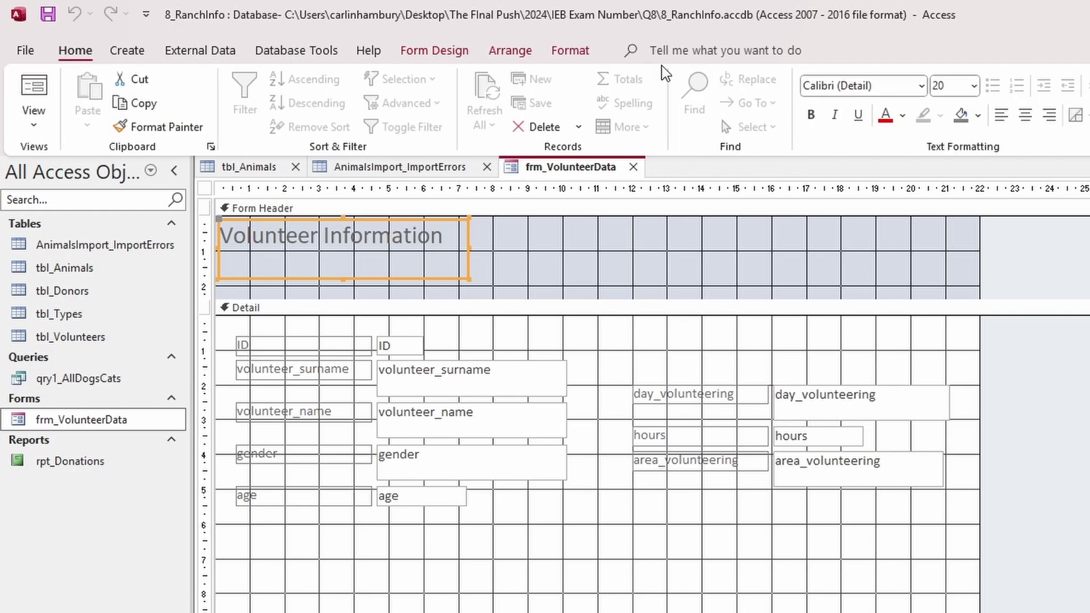
{"action": "left_click", "coordinate": [973, 87]}
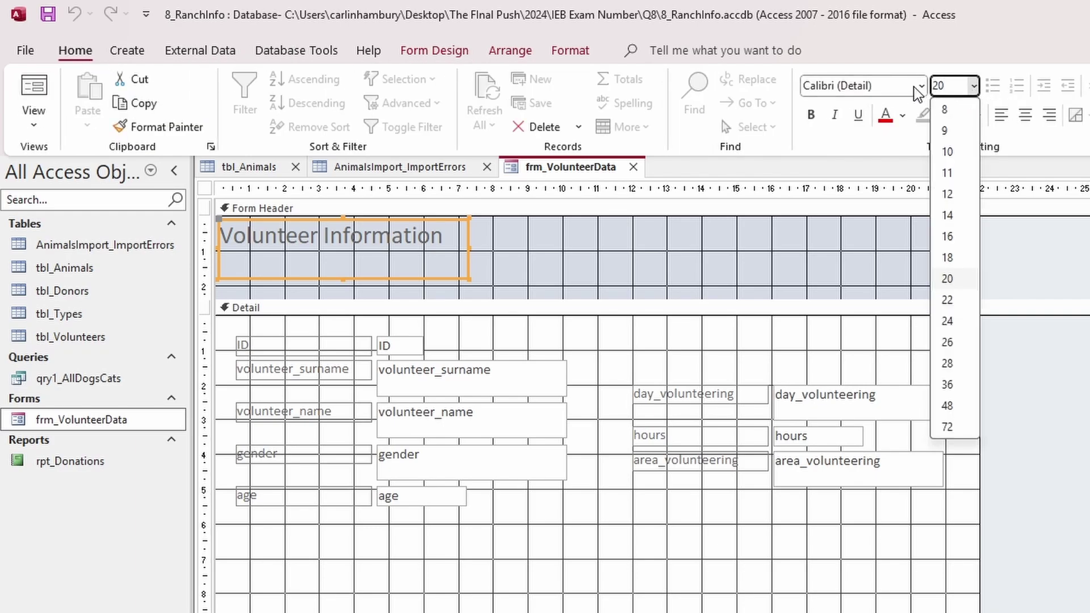
{"action": "key", "text": "Return"}
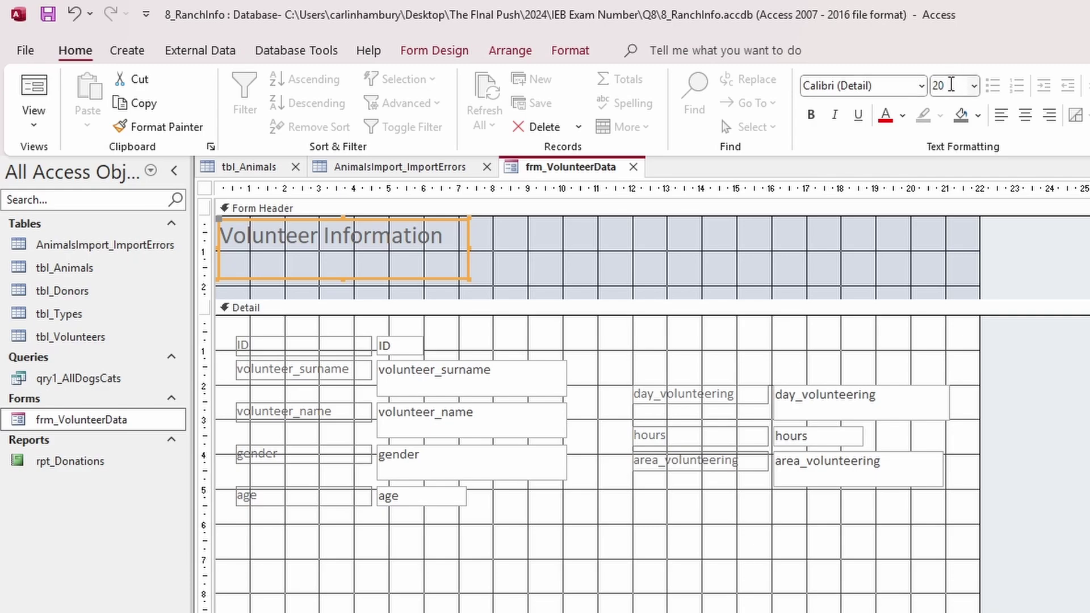
{"action": "left_click", "coordinate": [951, 85]}
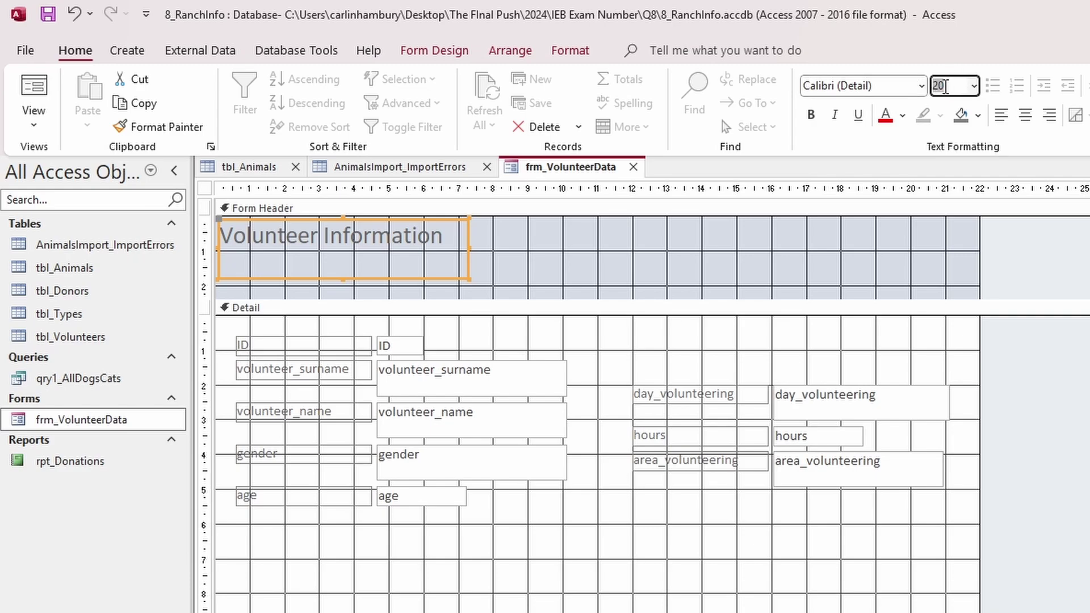
{"action": "type", "text": "35"}
{"action": "key", "text": "Return"}
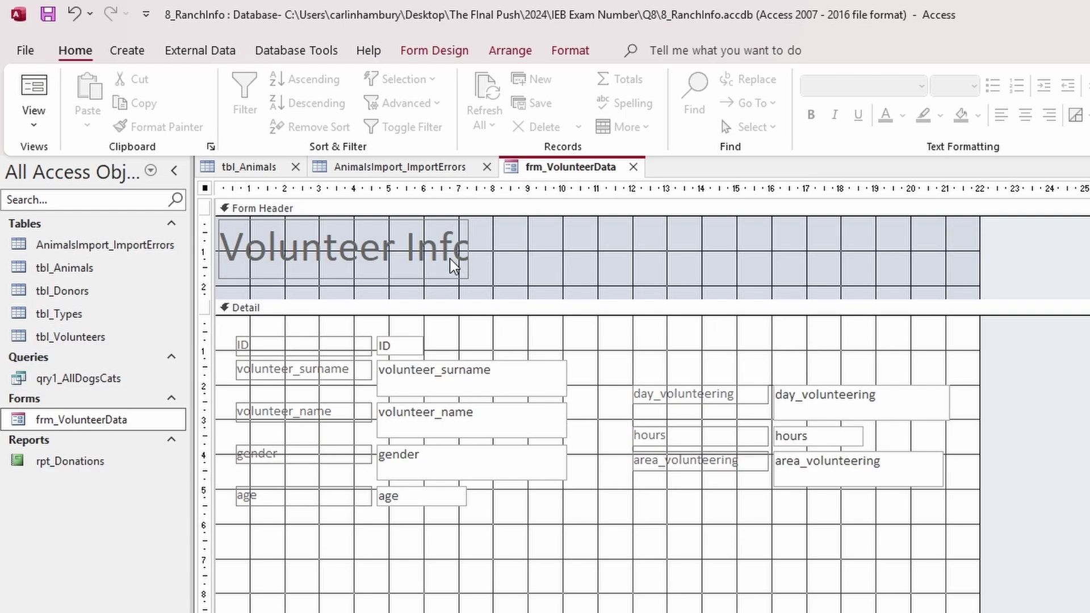
{"action": "left_click", "coordinate": [469, 263]}
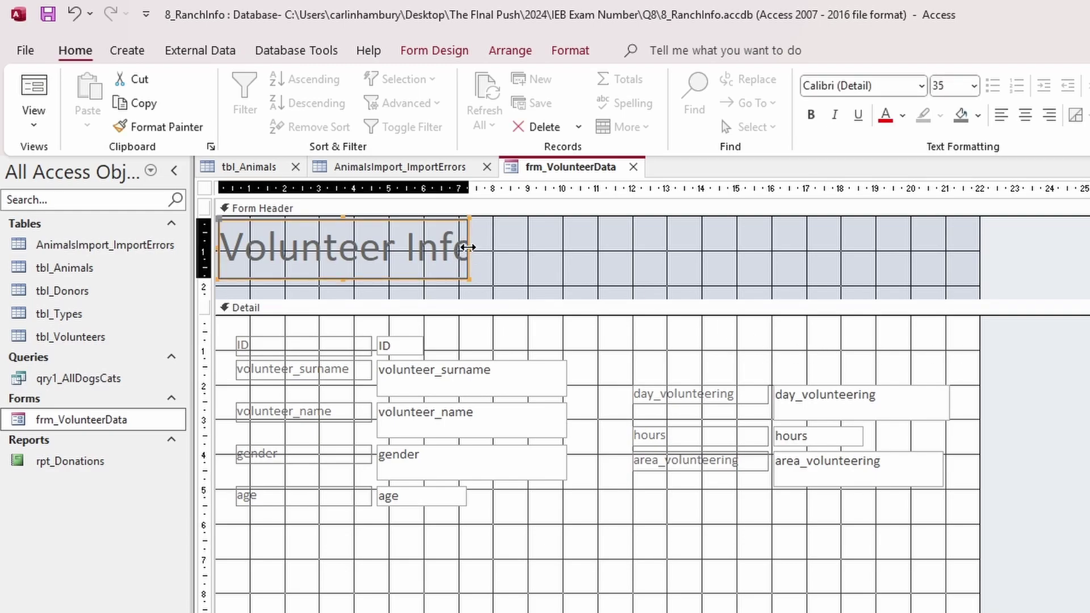
{"action": "left_click_drag", "start_coordinate": [467, 247], "coordinate": [638, 246]}
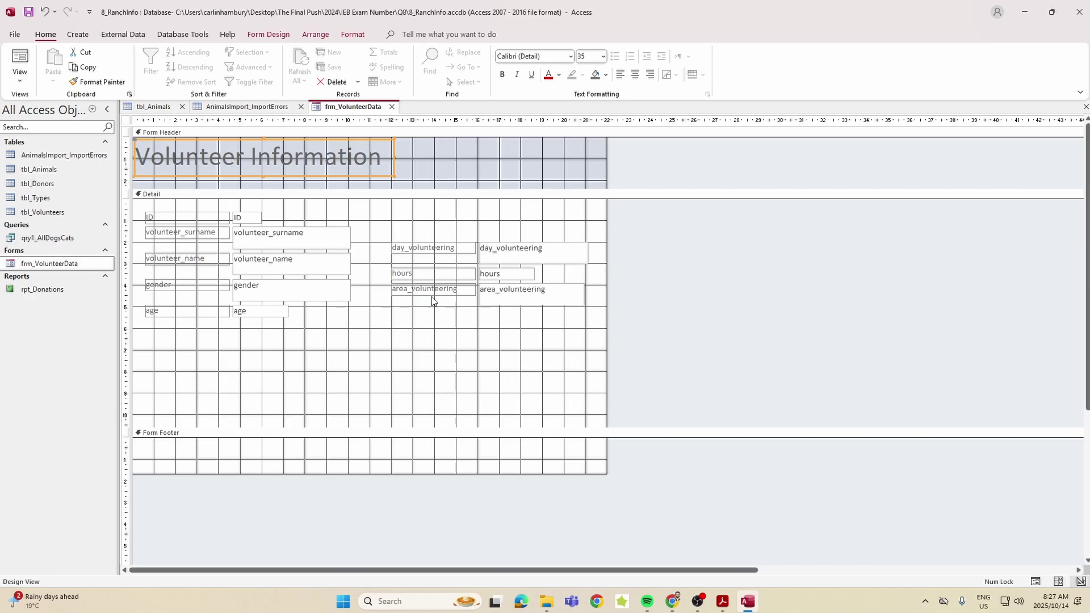
Step: Insert the Adopt image centred below the fields in the Detail section, about 5 cm wide and 2.7 cm high
{"action": "left_click", "coordinate": [364, 355]}
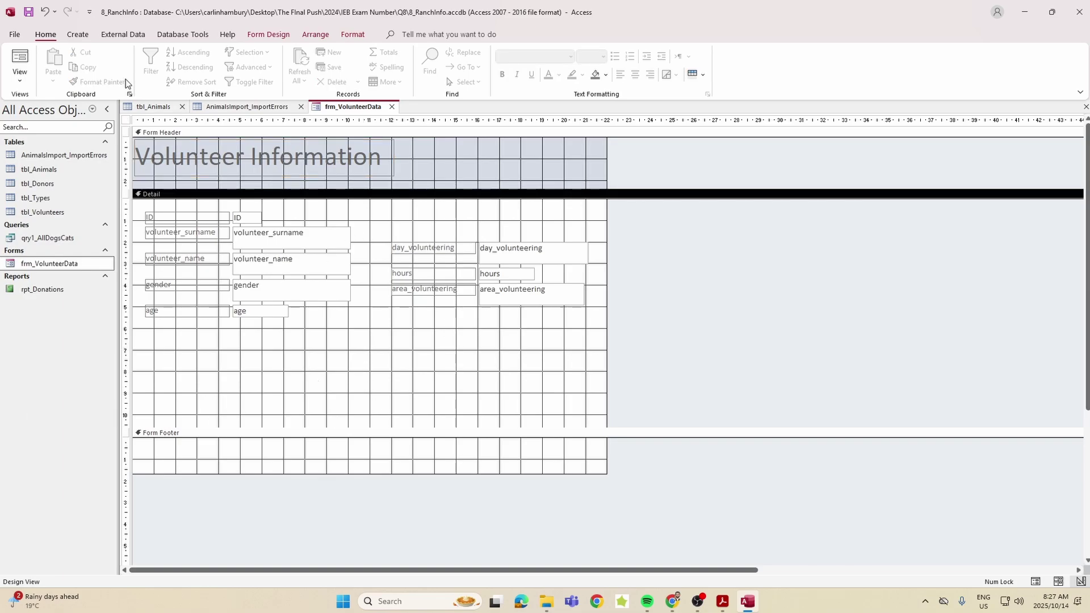
{"action": "left_click", "coordinate": [268, 34]}
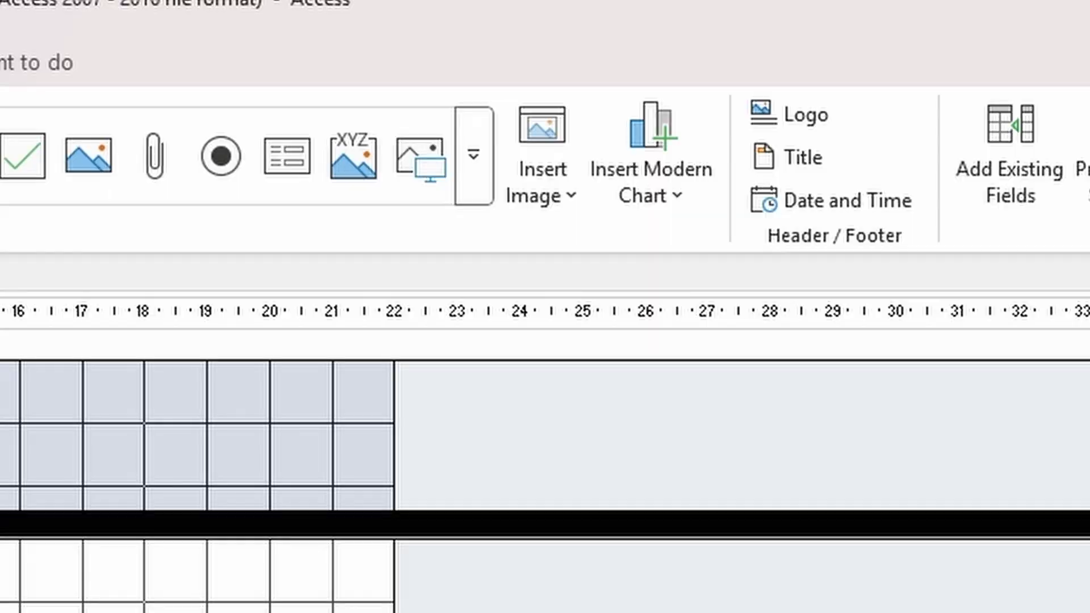
{"action": "left_click", "coordinate": [563, 199]}
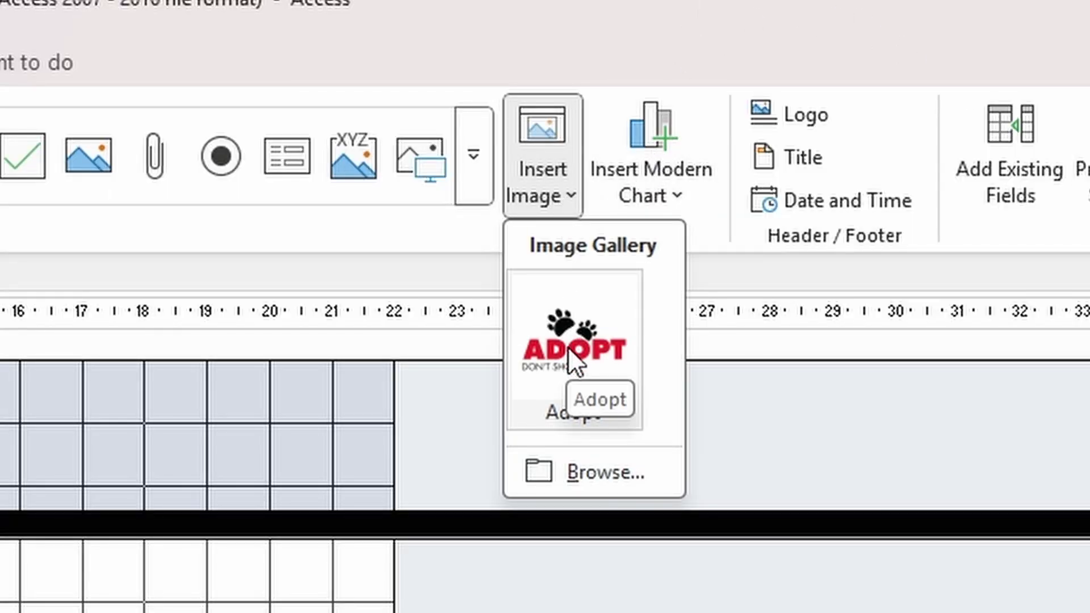
{"action": "left_click", "coordinate": [602, 349]}
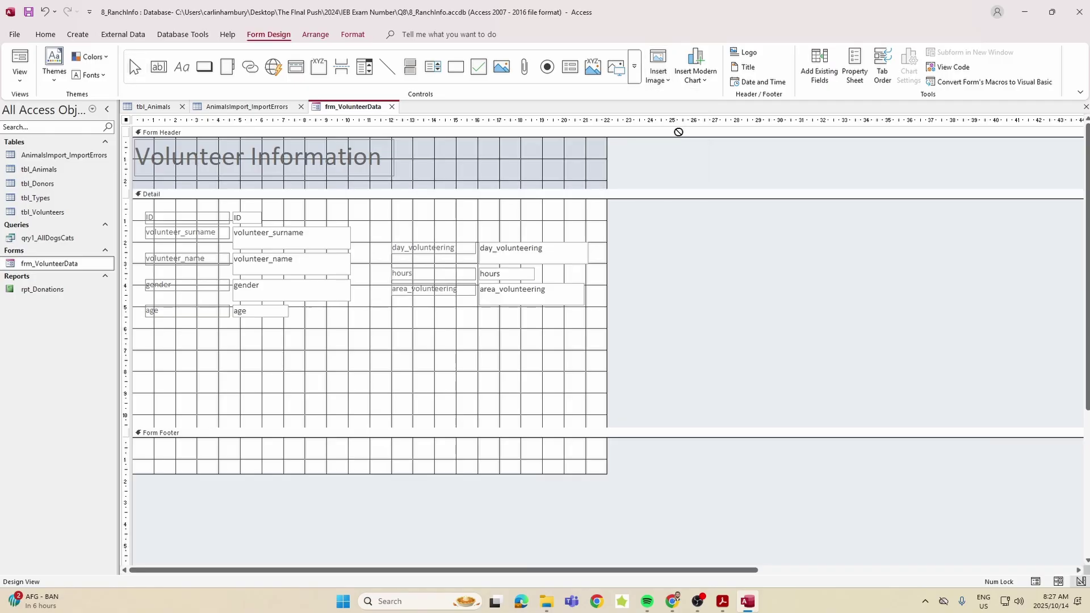
{"action": "left_click_drag", "start_coordinate": [323, 320], "coordinate": [347, 344]}
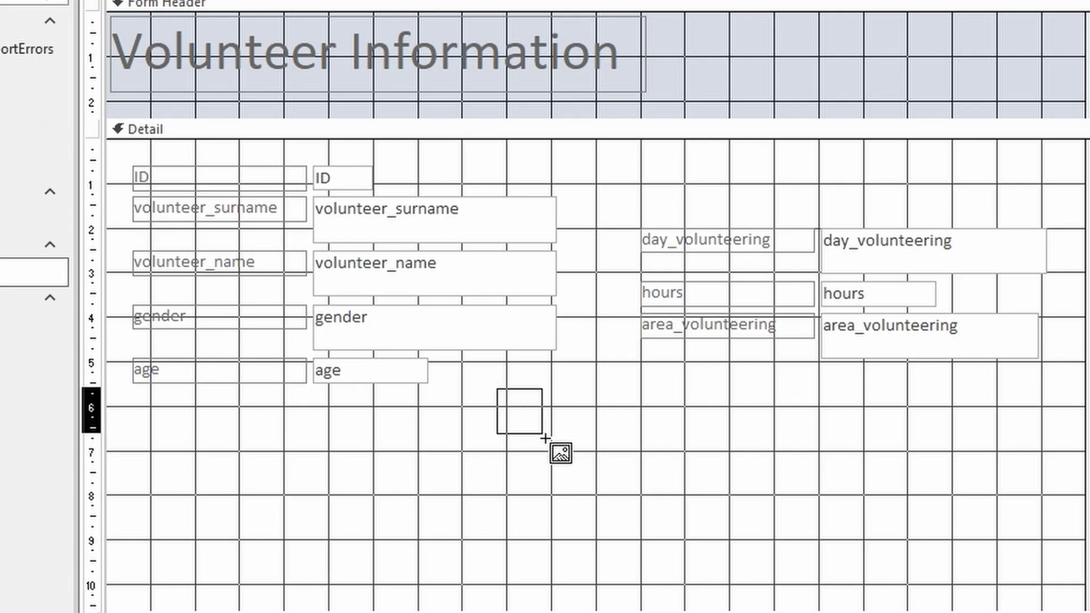
{"action": "left_click_drag", "start_coordinate": [545, 438], "coordinate": [725, 509]}
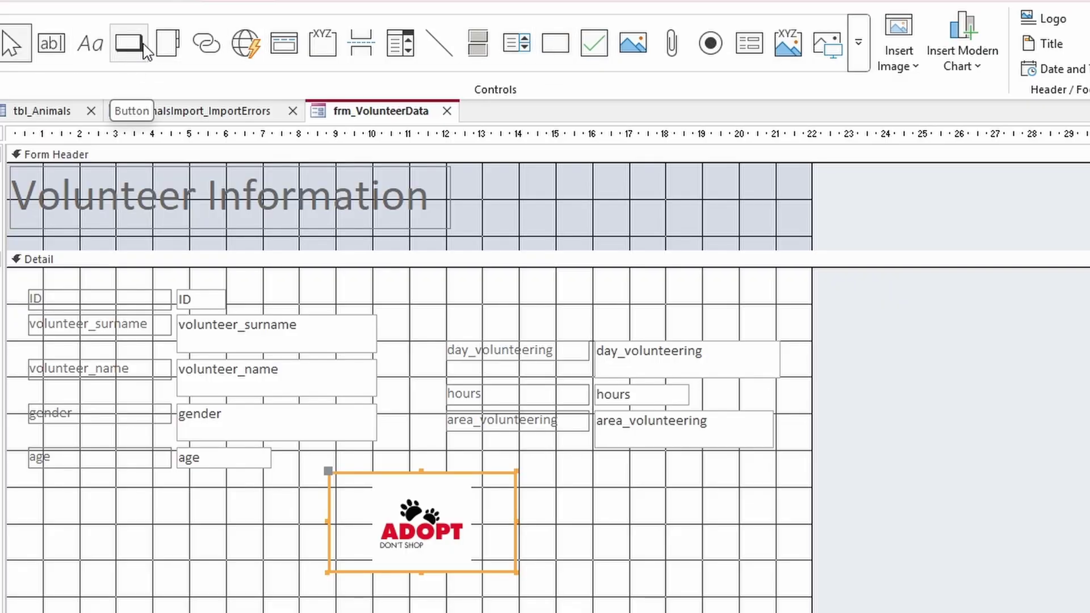
Step: Add a command button to the form footer with the Form Operations action Print Current Form, keeping the wizard's default picture and name
{"action": "left_click", "coordinate": [125, 45]}
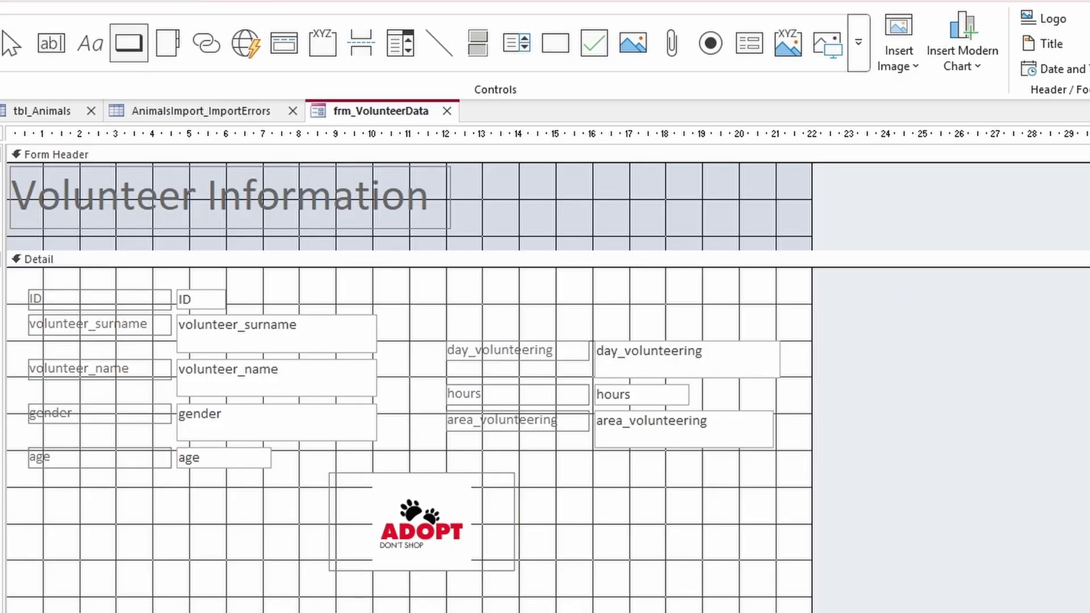
{"action": "left_click_drag", "start_coordinate": [250, 611], "coordinate": [357, 611]}
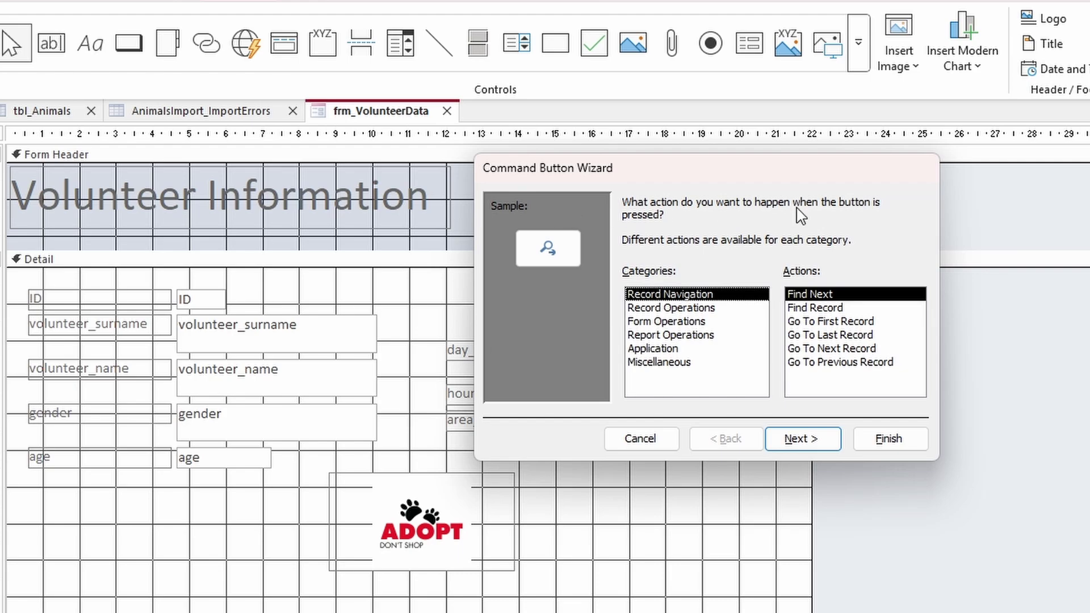
{"action": "left_click", "coordinate": [702, 311]}
{"action": "left_click", "coordinate": [705, 321]}
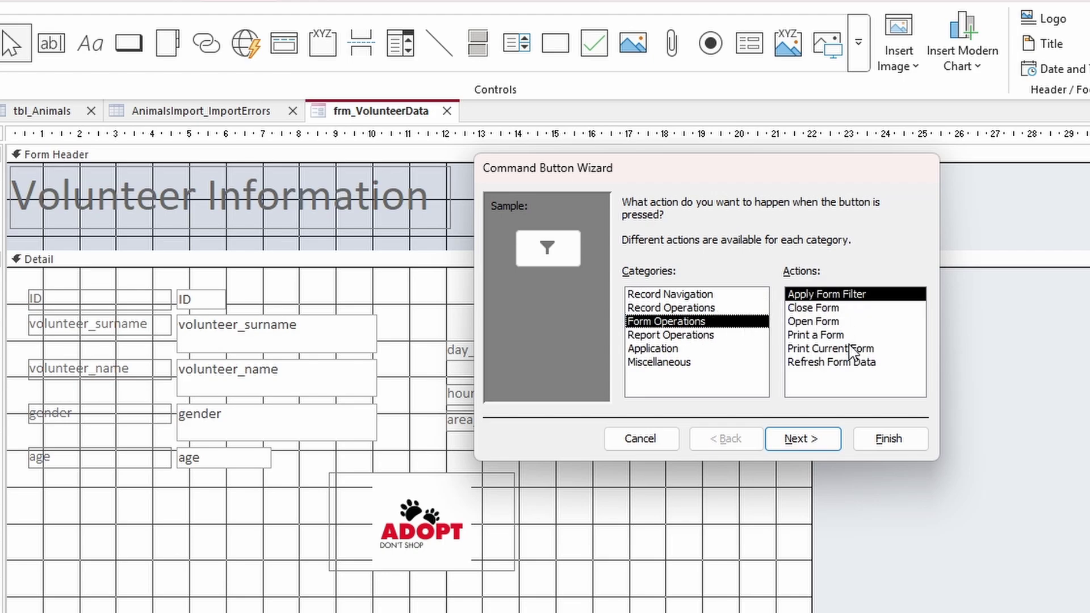
{"action": "left_click", "coordinate": [885, 349]}
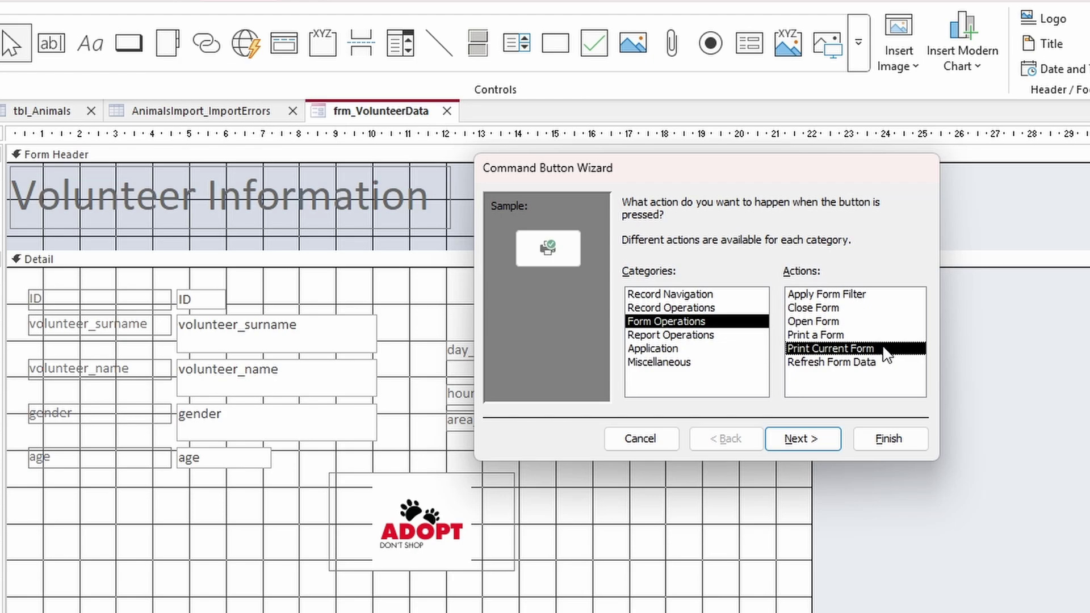
{"action": "left_click", "coordinate": [827, 442]}
{"action": "left_click", "coordinate": [830, 443]}
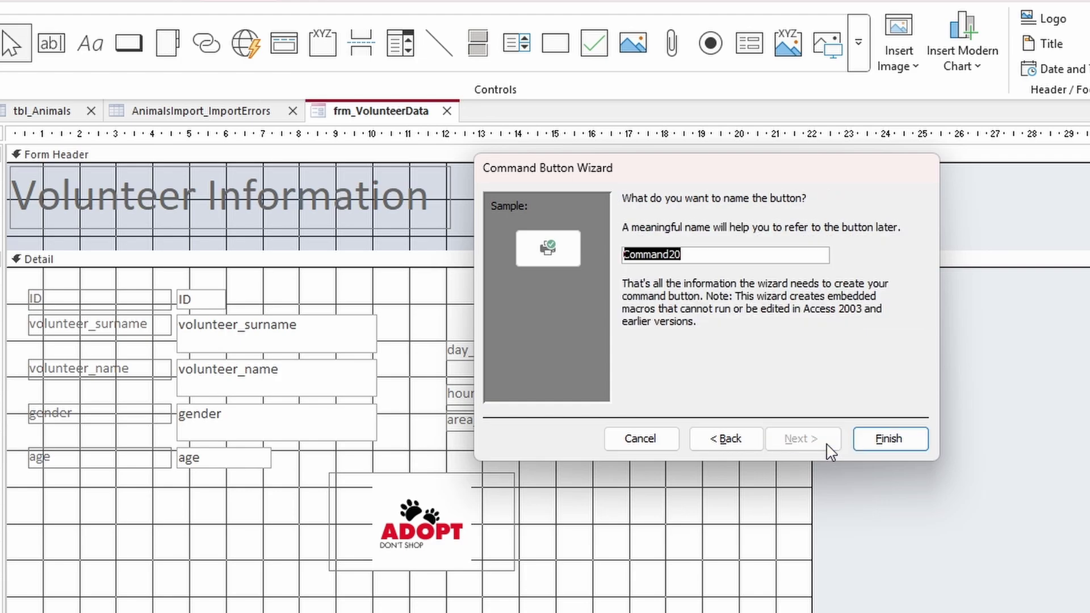
{"action": "left_click", "coordinate": [879, 442]}
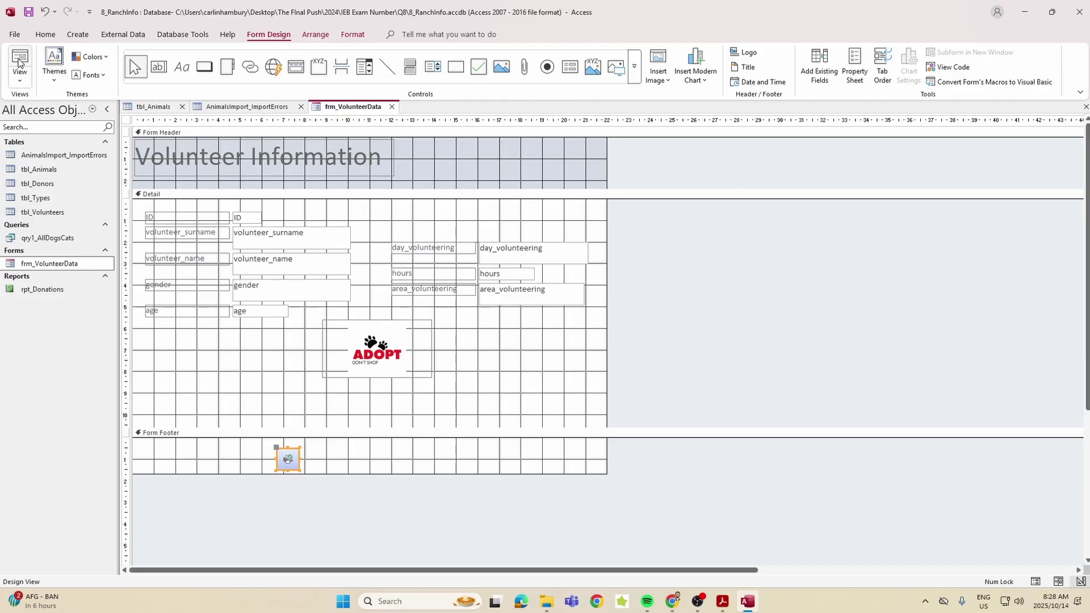
Step: Test the footer's print button in Form view, cancelling the print, and close the form
{"action": "left_click", "coordinate": [19, 62]}
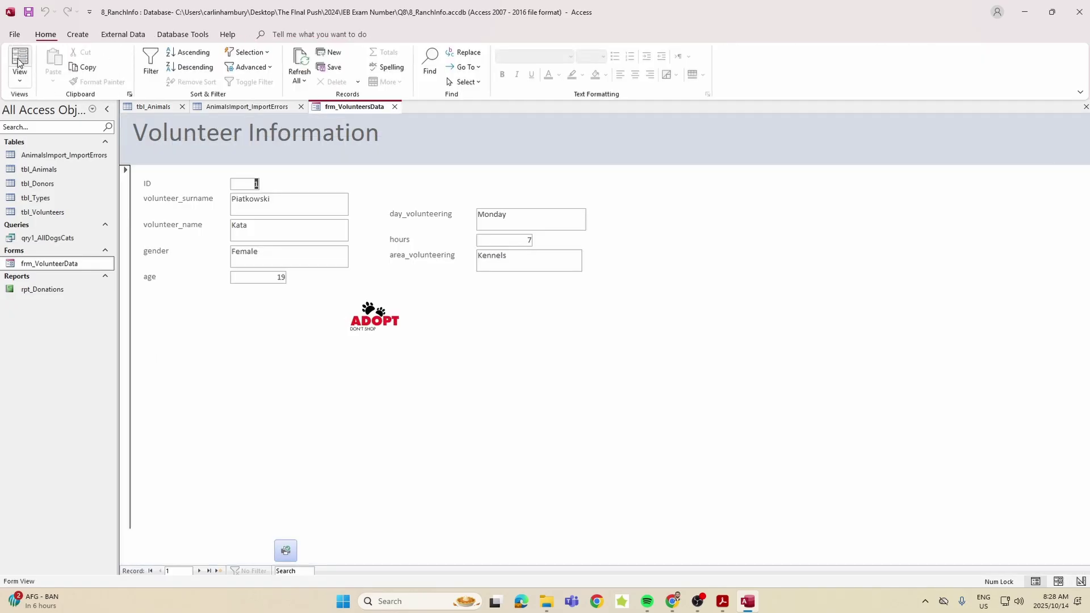
{"action": "left_click", "coordinate": [285, 551]}
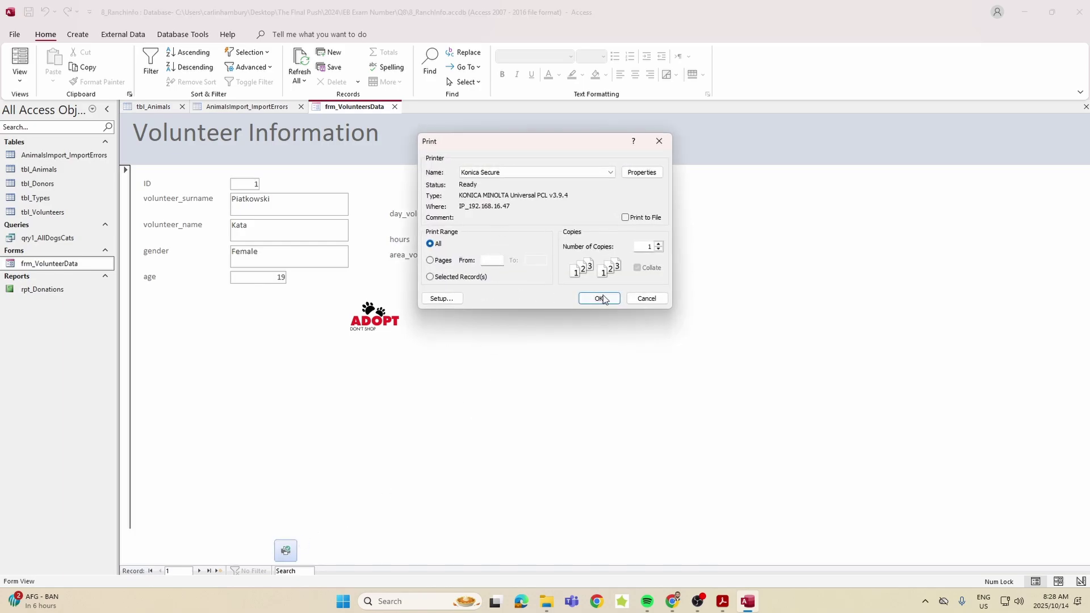
{"action": "left_click", "coordinate": [647, 298]}
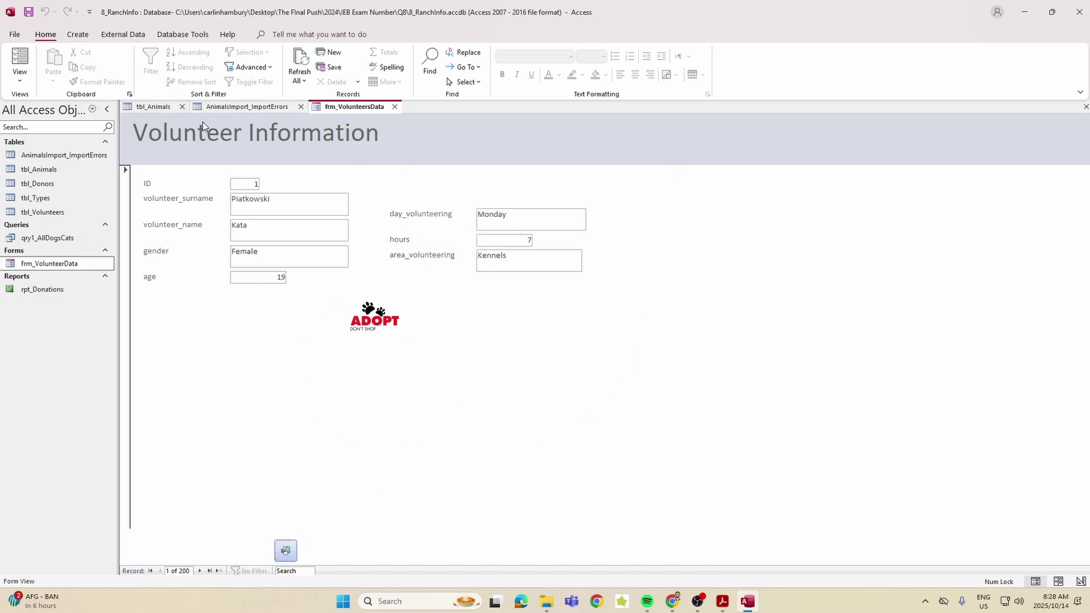
{"action": "left_click", "coordinate": [395, 106]}
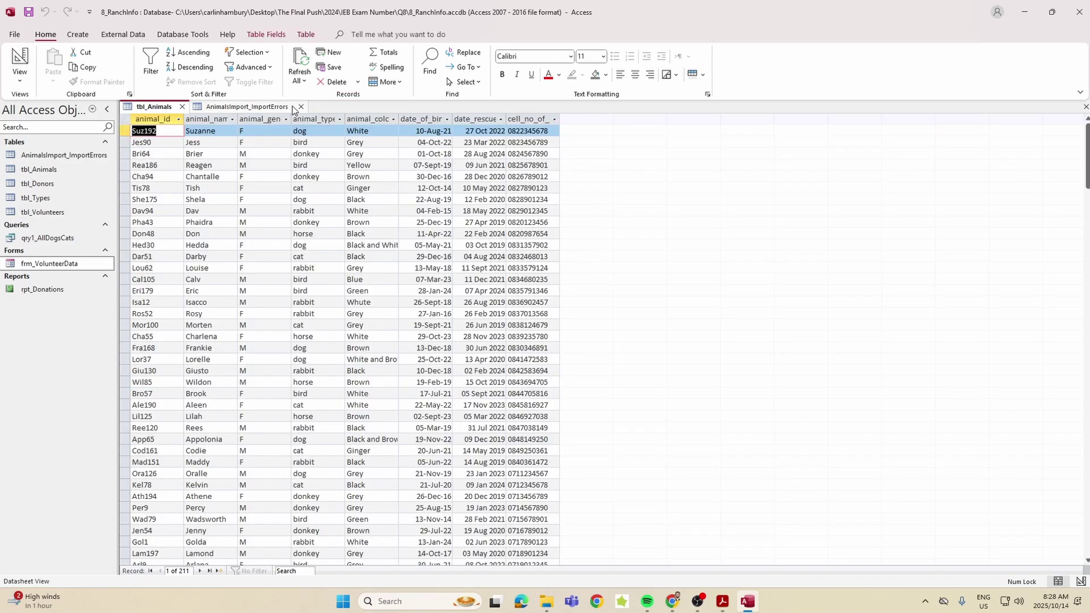
Step: Close both open tables and start a Form Wizard form containing all the fields of tbl_Animals
{"action": "left_click", "coordinate": [301, 106]}
{"action": "left_click", "coordinate": [182, 107]}
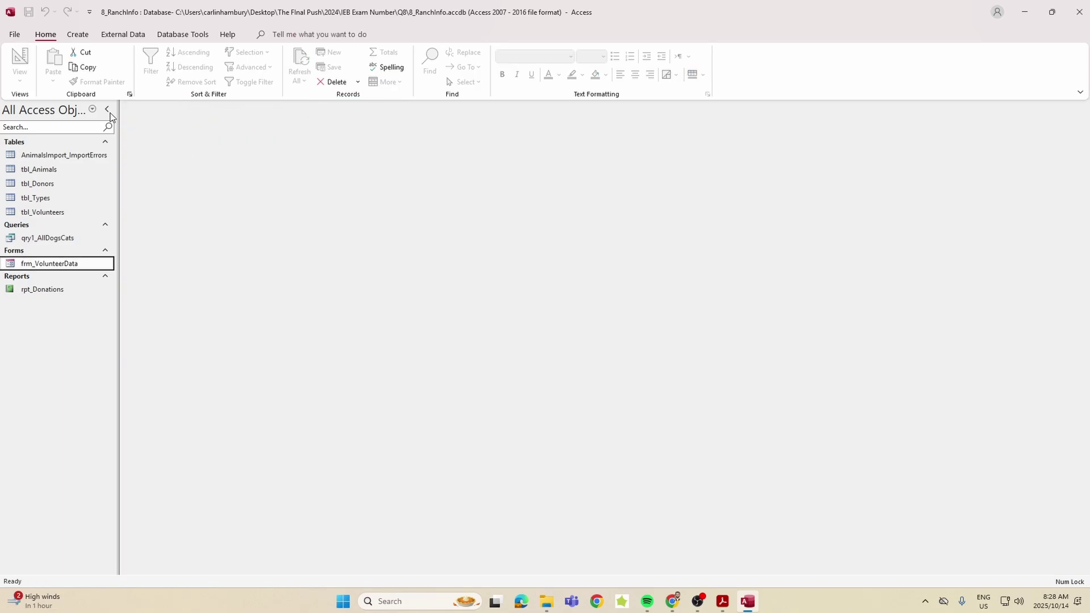
{"action": "left_click", "coordinate": [85, 35]}
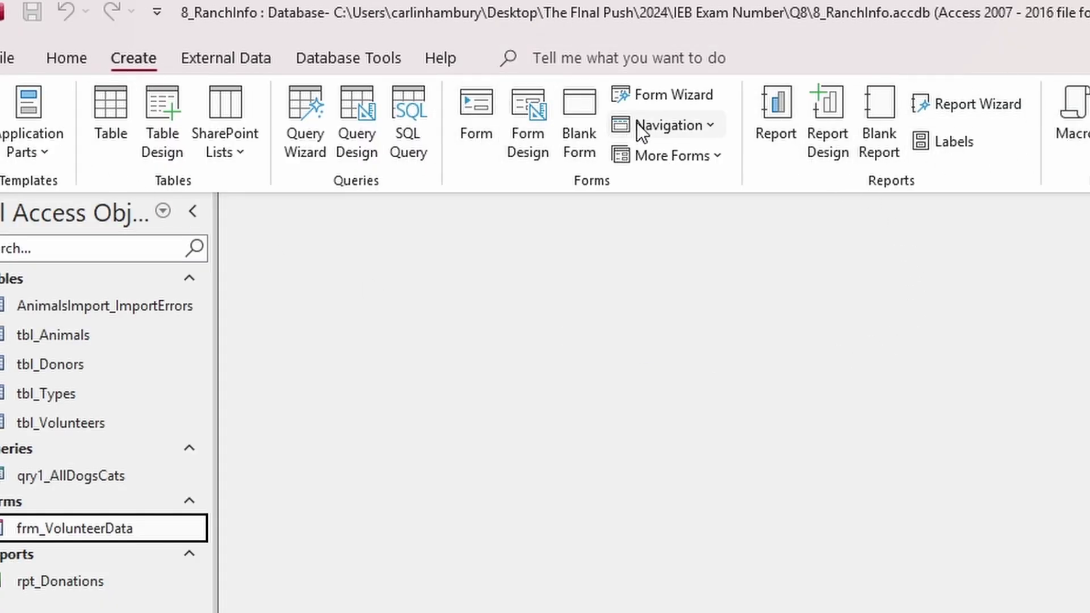
{"action": "left_click", "coordinate": [658, 92]}
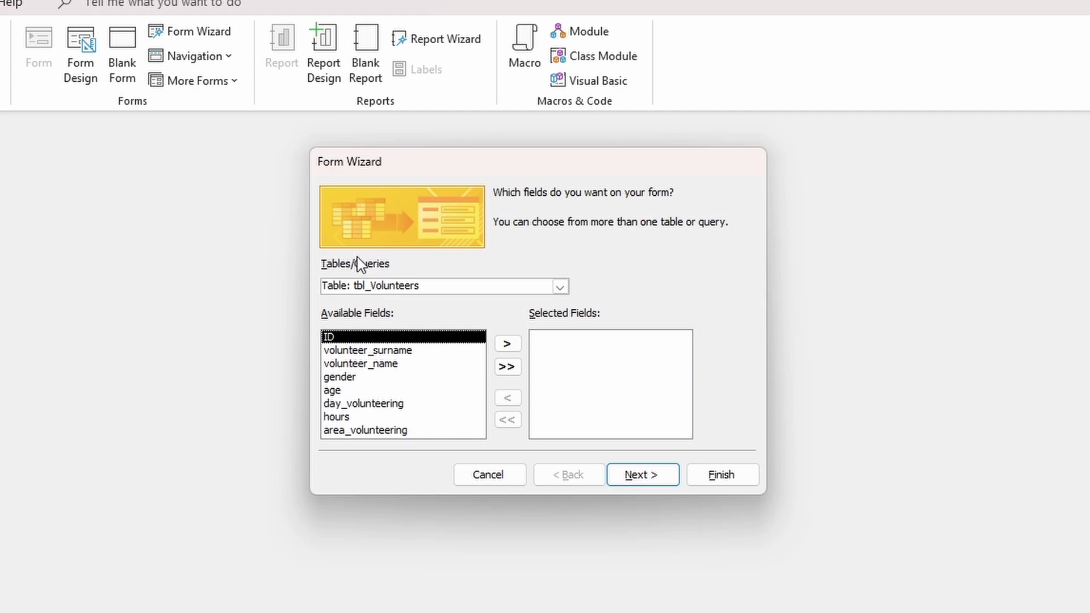
{"action": "left_click", "coordinate": [489, 285]}
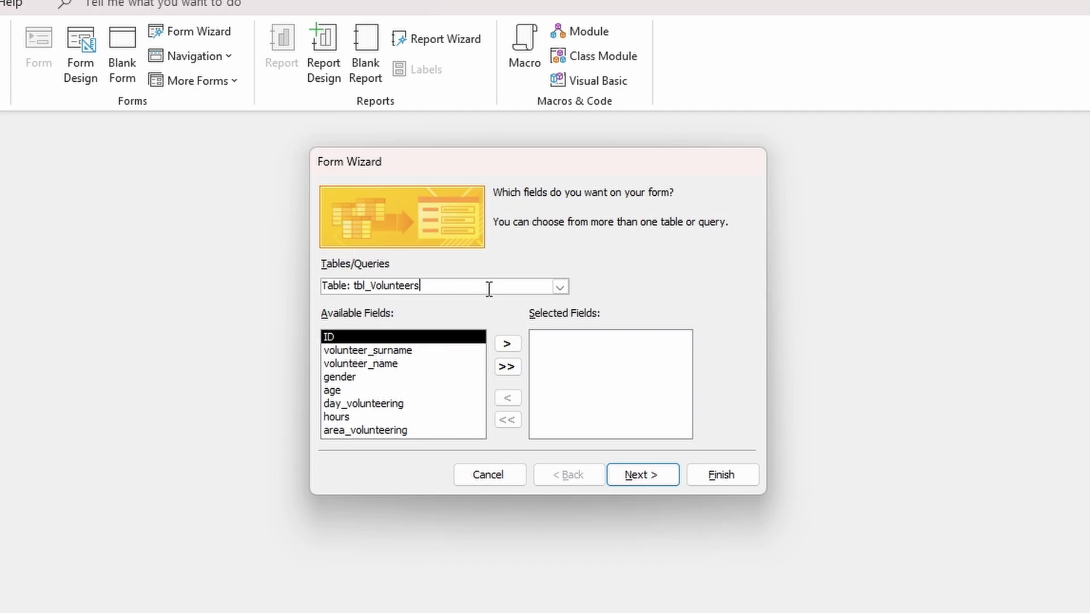
{"action": "left_click", "coordinate": [555, 286]}
{"action": "left_click", "coordinate": [517, 316]}
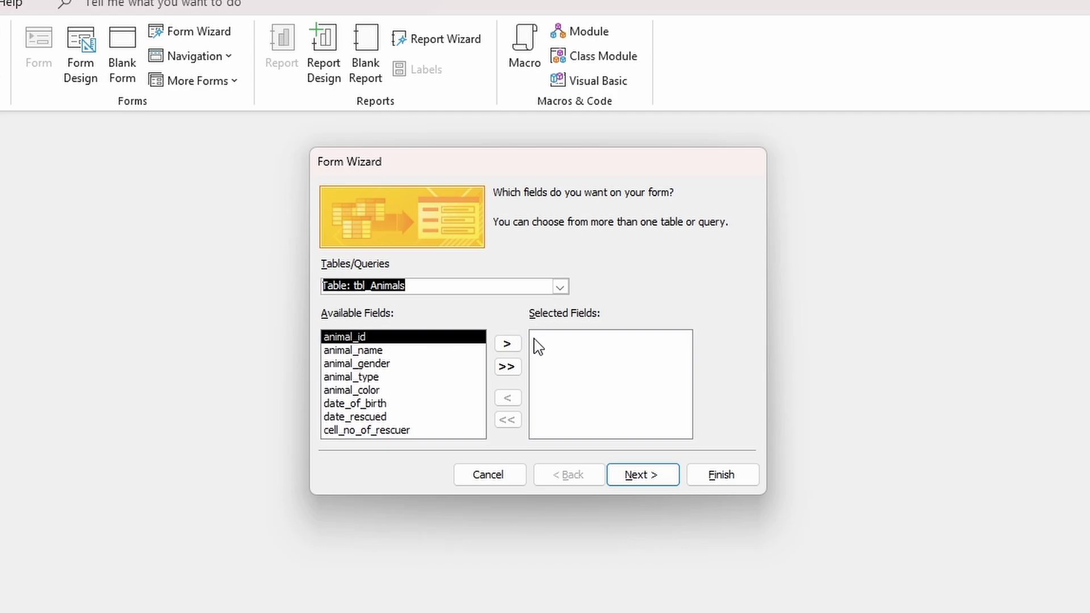
{"action": "left_click", "coordinate": [506, 366]}
{"action": "left_click", "coordinate": [634, 480]}
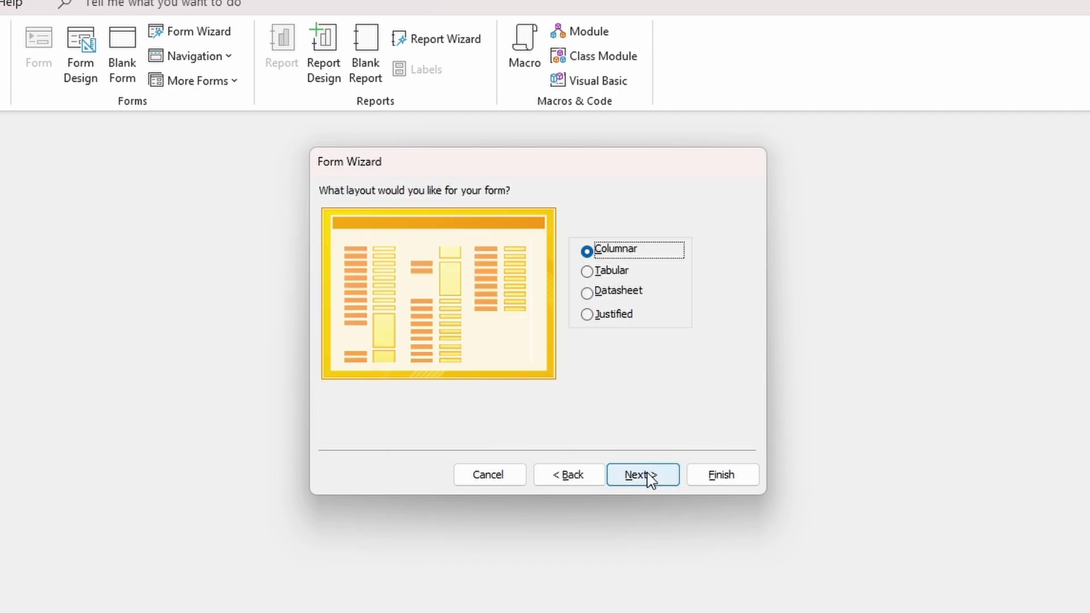
Step: Give the new form a Justified layout and title it frm_AnimalData
{"action": "left_click", "coordinate": [650, 480]}
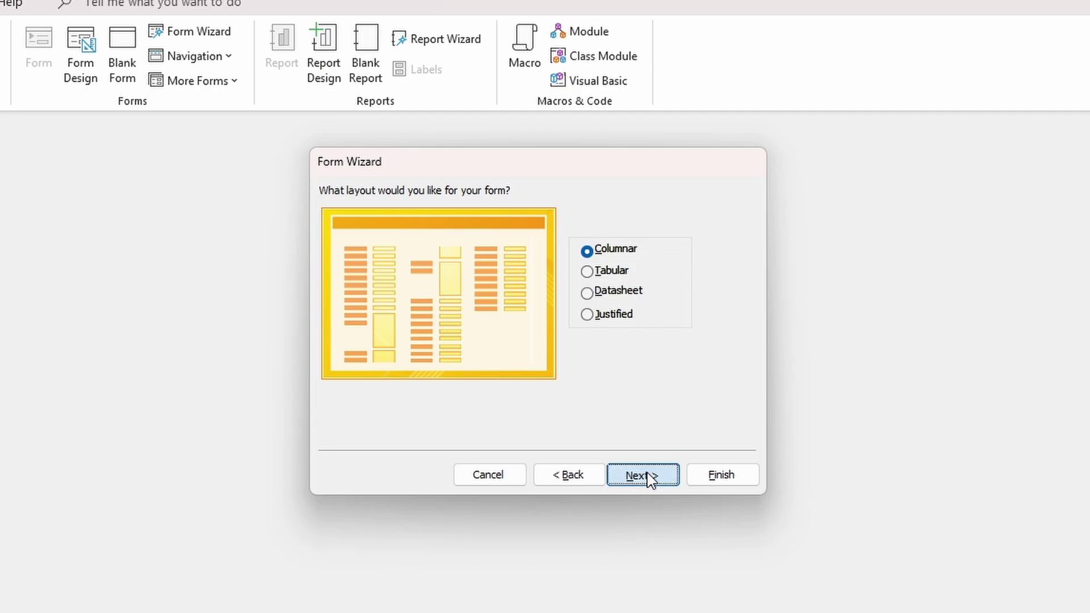
{"action": "left_click", "coordinate": [607, 317]}
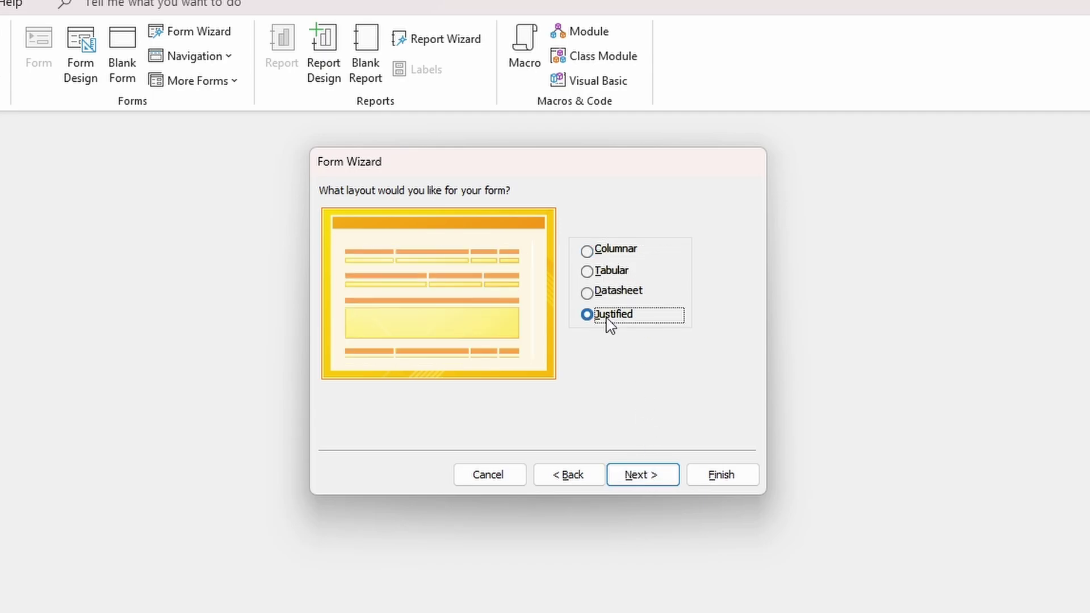
{"action": "left_click", "coordinate": [637, 480]}
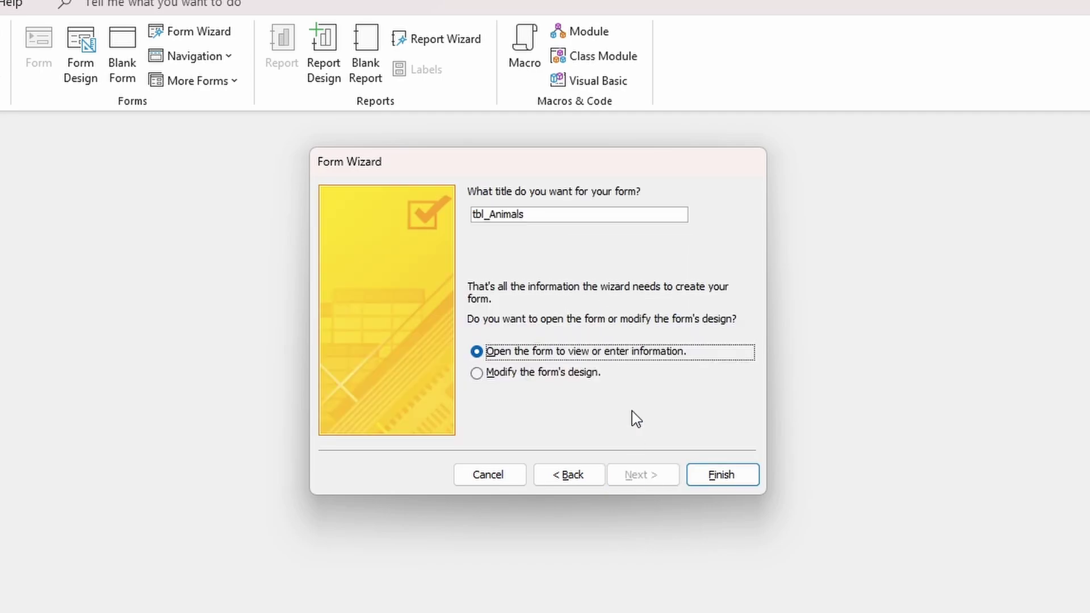
{"action": "left_click_drag", "start_coordinate": [566, 216], "coordinate": [396, 227]}
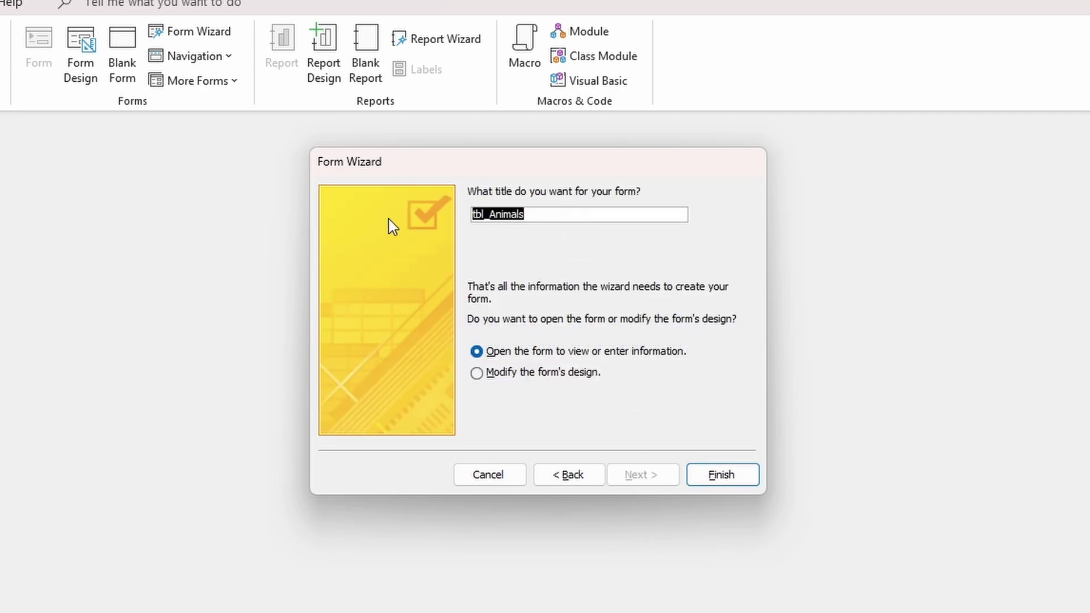
{"action": "type", "text": "frm_"}
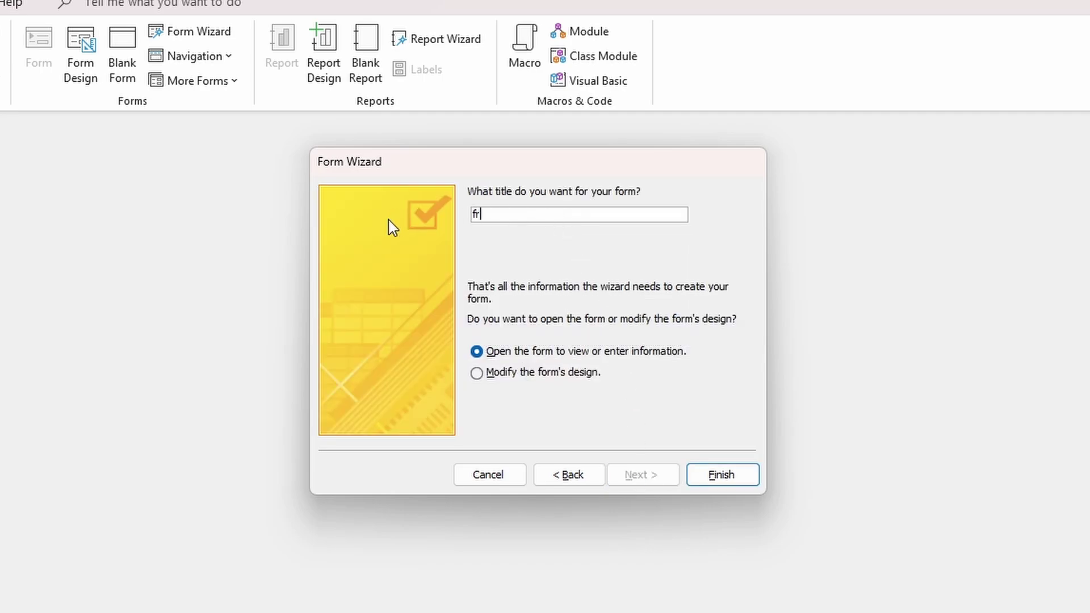
{"action": "type", "text": "AnimalData"}
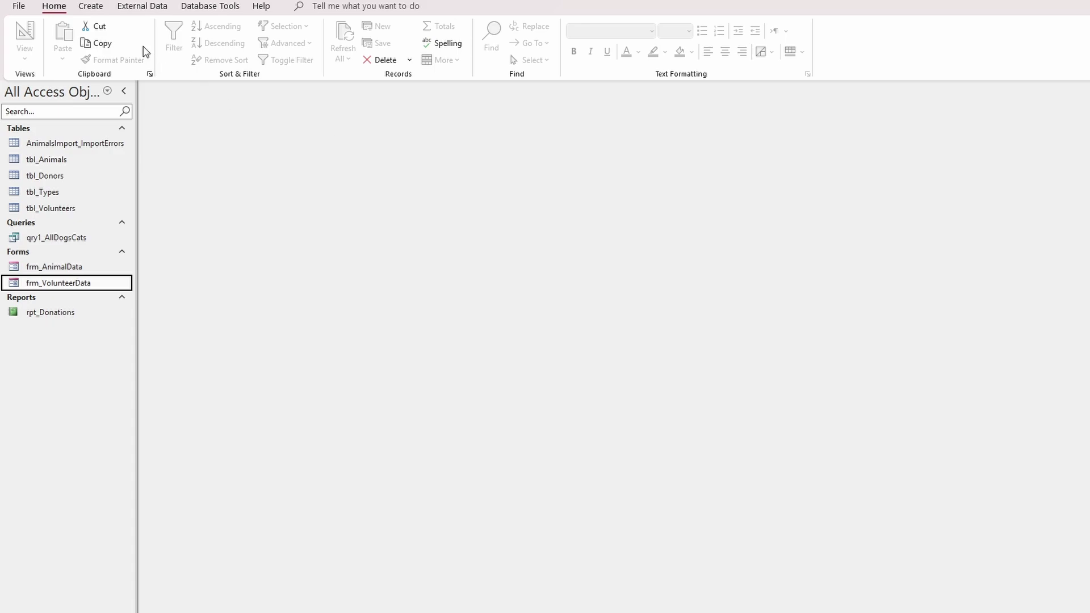
Step: Start a Report Wizard report with the donor_surname, donor_name and volunteer fields from tbl_Donors
{"action": "left_click", "coordinate": [103, 12]}
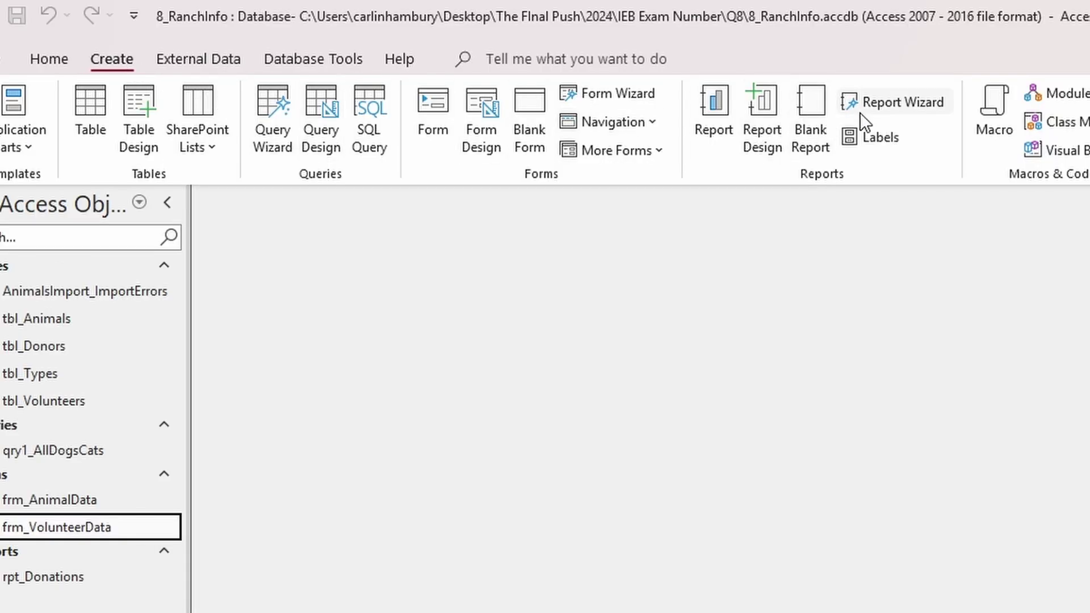
{"action": "left_click", "coordinate": [879, 106]}
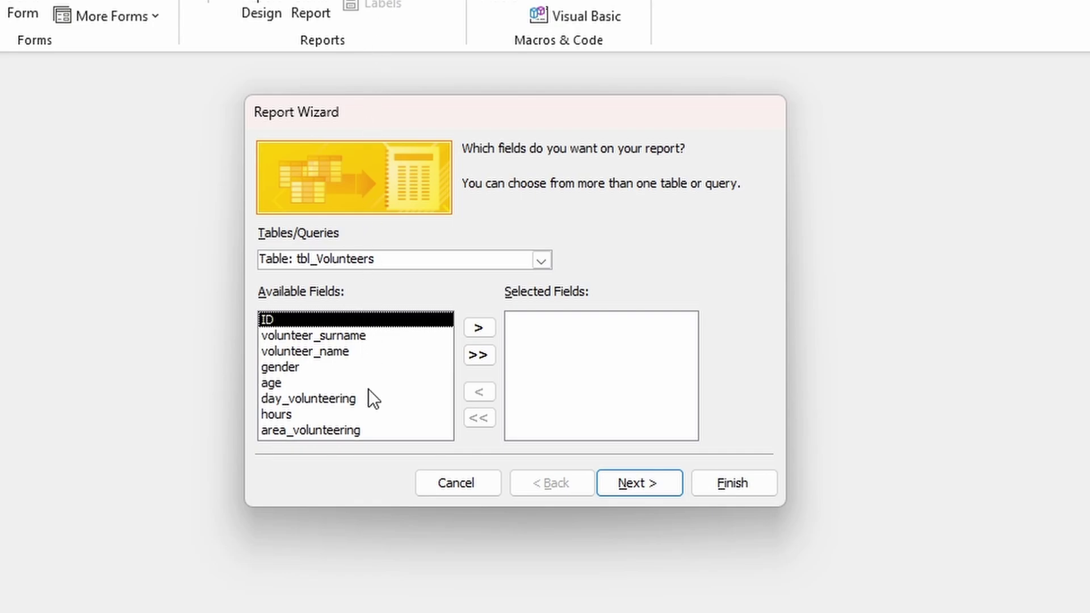
{"action": "left_click", "coordinate": [536, 265]}
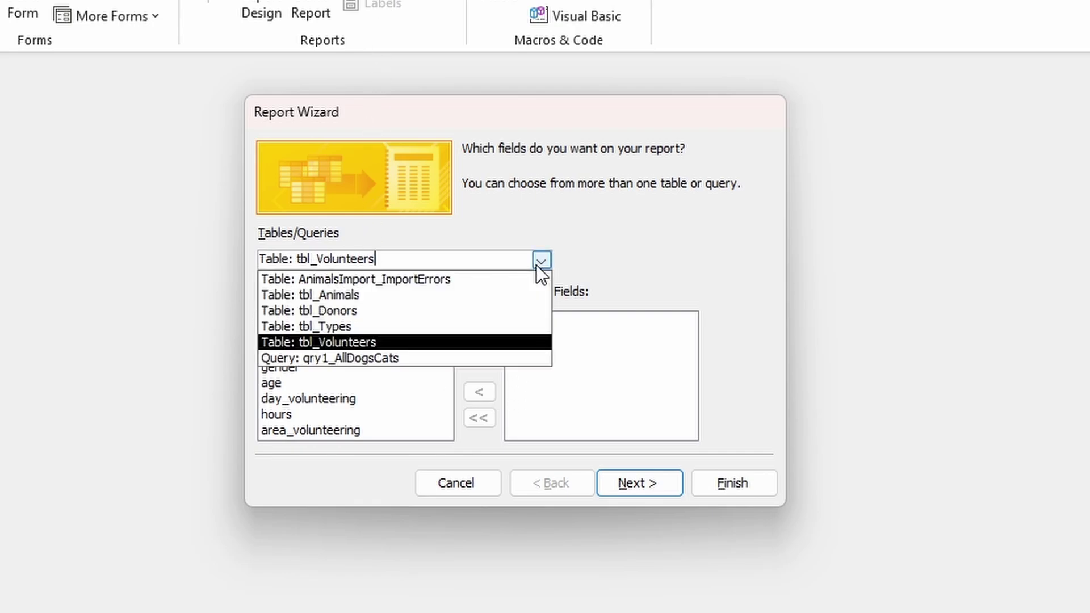
{"action": "left_click", "coordinate": [468, 311]}
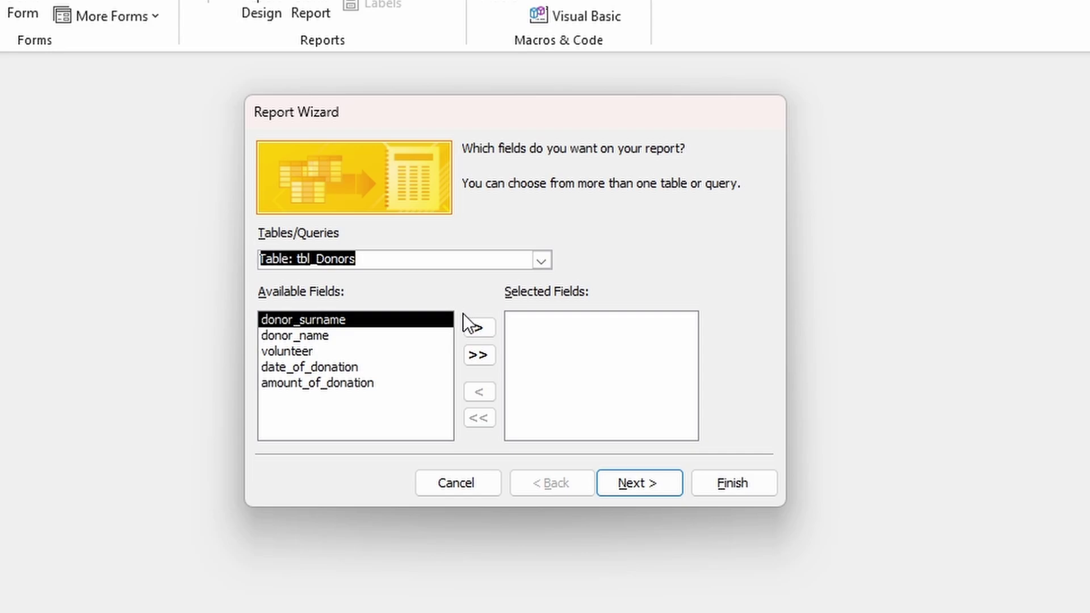
{"action": "left_click", "coordinate": [473, 328]}
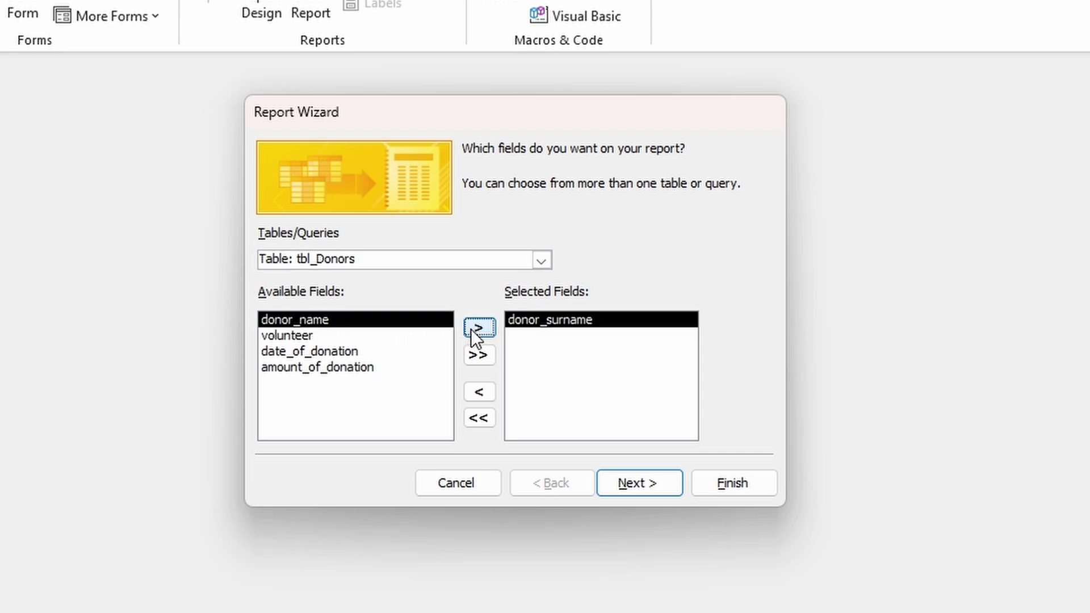
{"action": "left_click", "coordinate": [476, 336]}
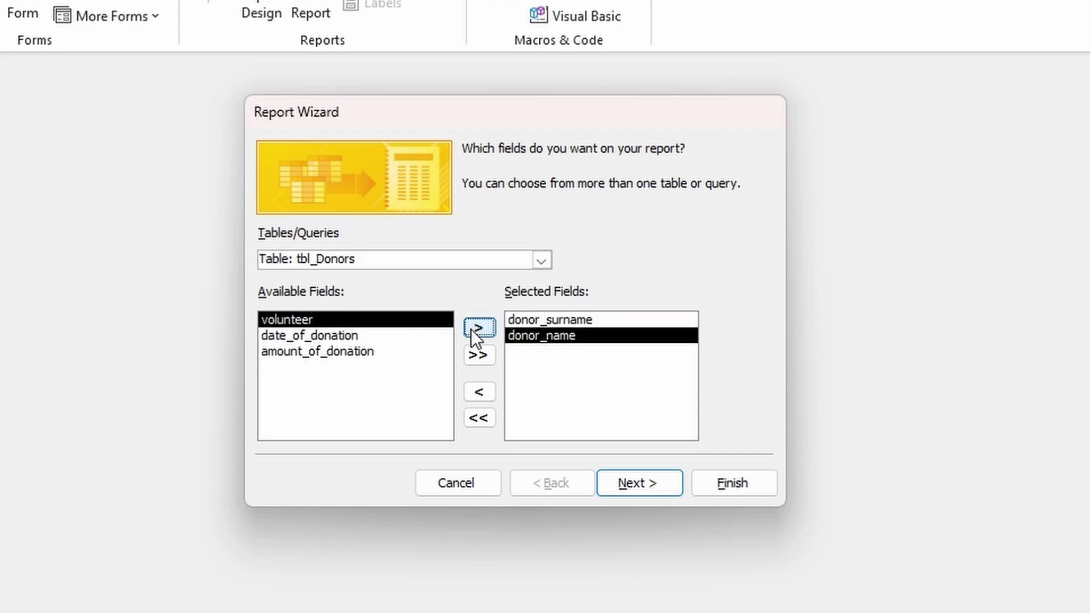
{"action": "left_click", "coordinate": [476, 337]}
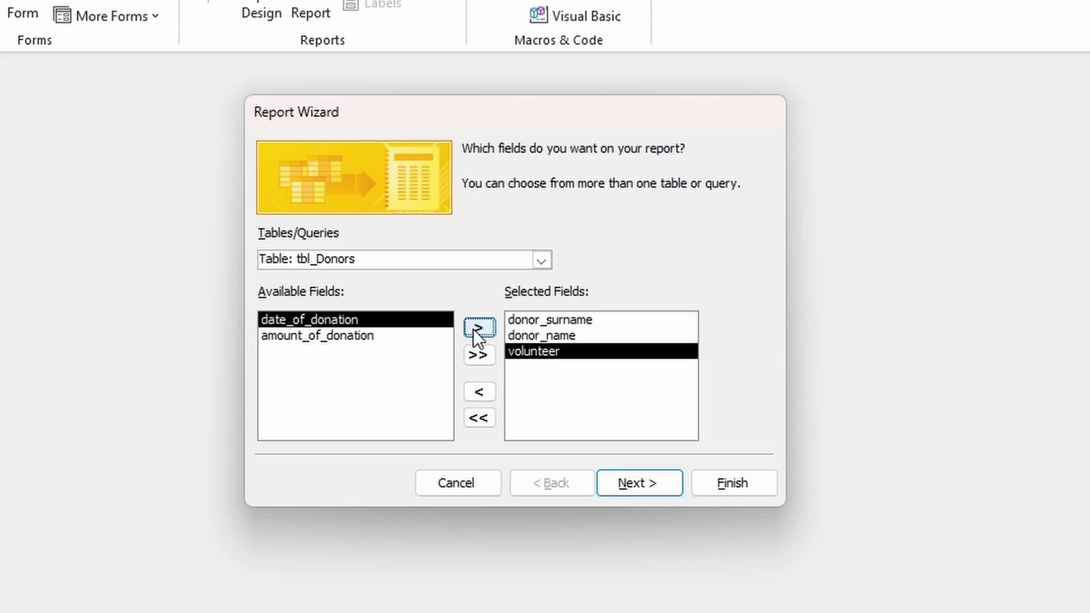
{"action": "left_click", "coordinate": [619, 480]}
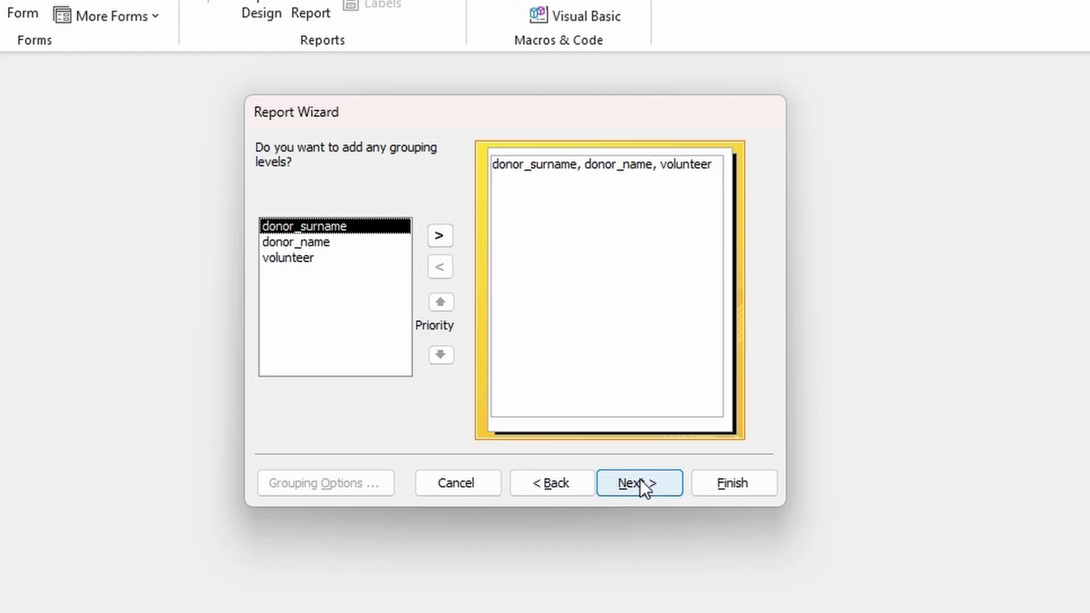
Step: Without grouping, sort the report by donor_surname in ascending order and set a Tabular layout in Landscape orientation
{"action": "left_click", "coordinate": [640, 480]}
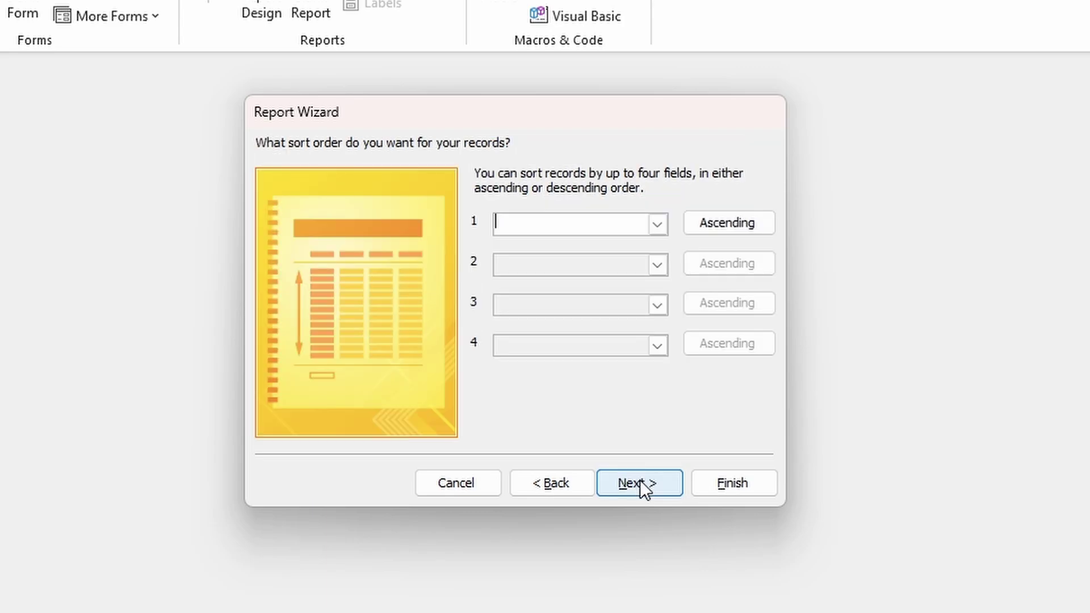
{"action": "left_click", "coordinate": [656, 222]}
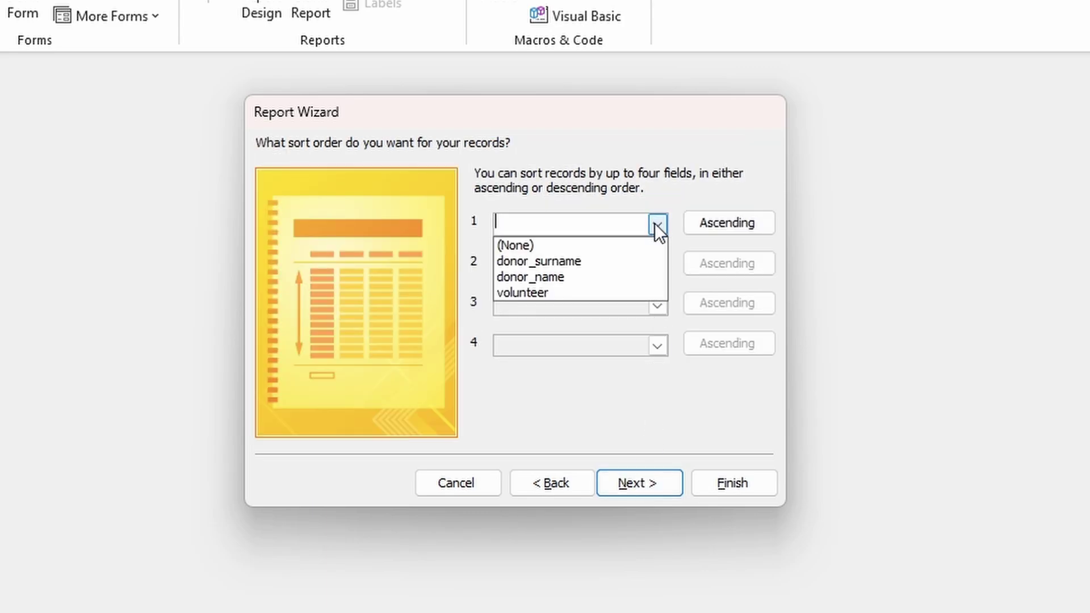
{"action": "left_click", "coordinate": [649, 263]}
{"action": "left_click", "coordinate": [676, 479]}
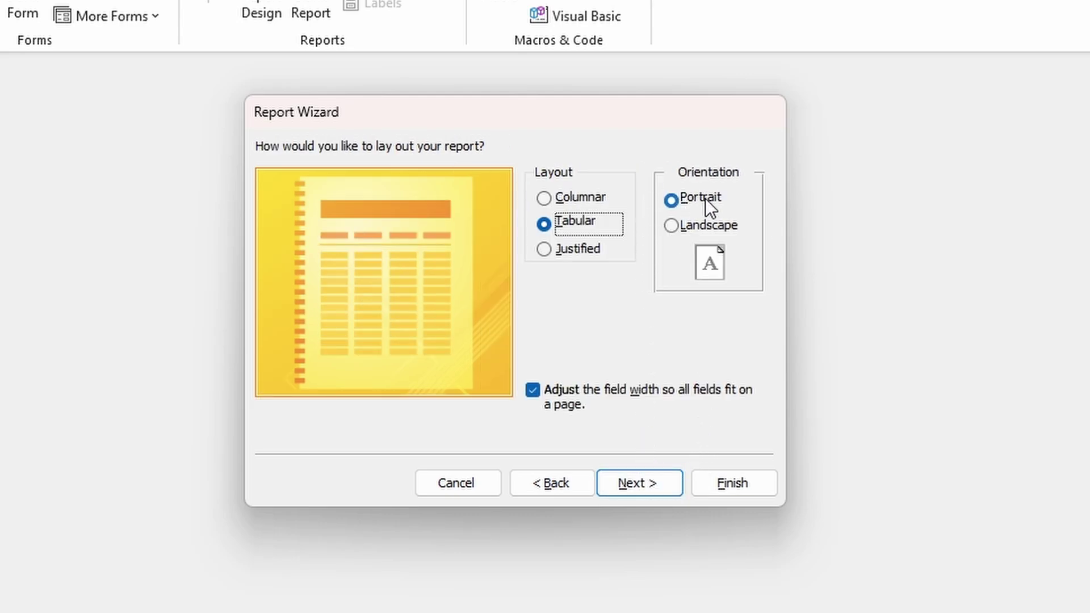
{"action": "left_click", "coordinate": [705, 226]}
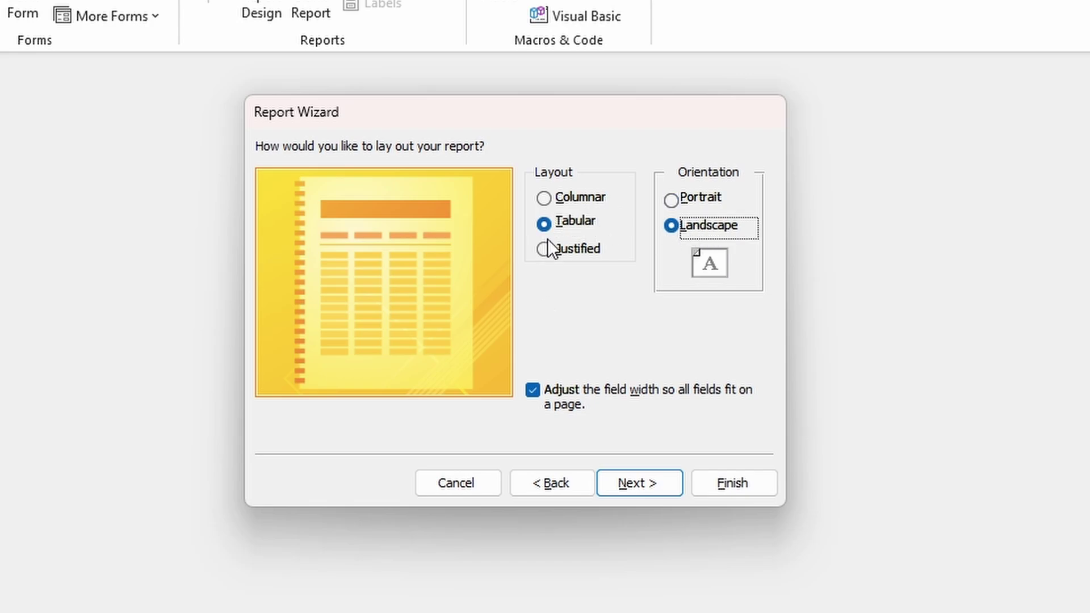
{"action": "left_click", "coordinate": [642, 477]}
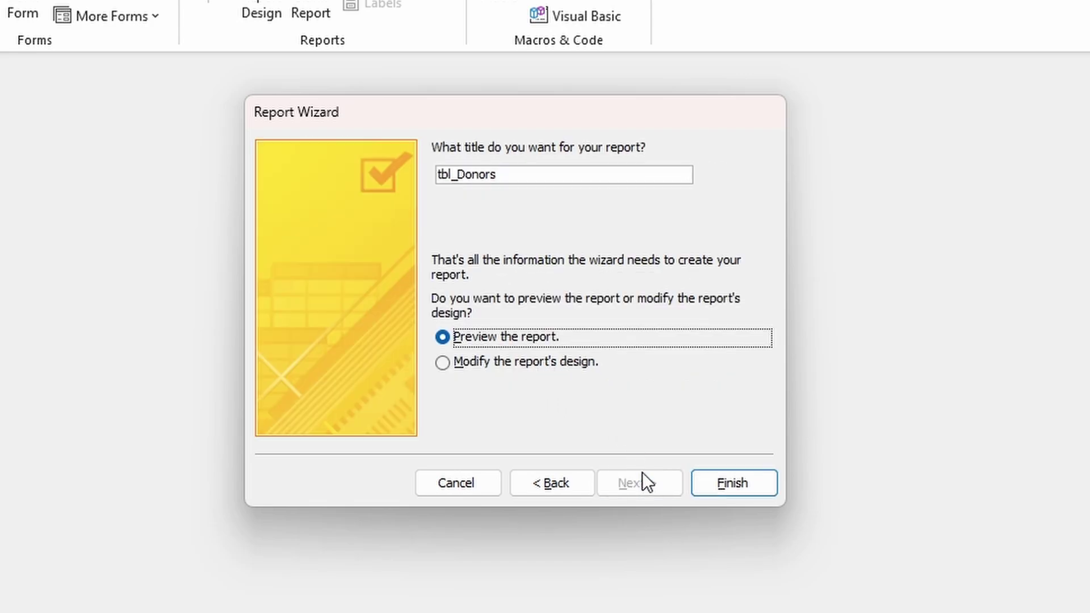
Step: Title the report rpt_DonorVolunteers and finish the wizard with a preview of the report
{"action": "left_click_drag", "start_coordinate": [539, 172], "coordinate": [348, 170]}
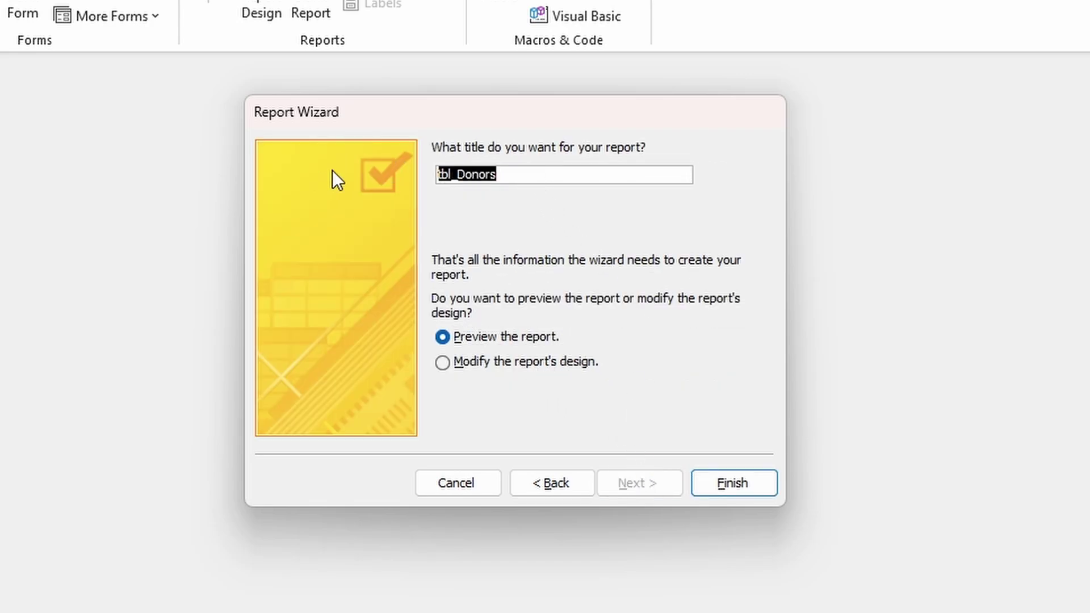
{"action": "type", "text": "rpt_"}
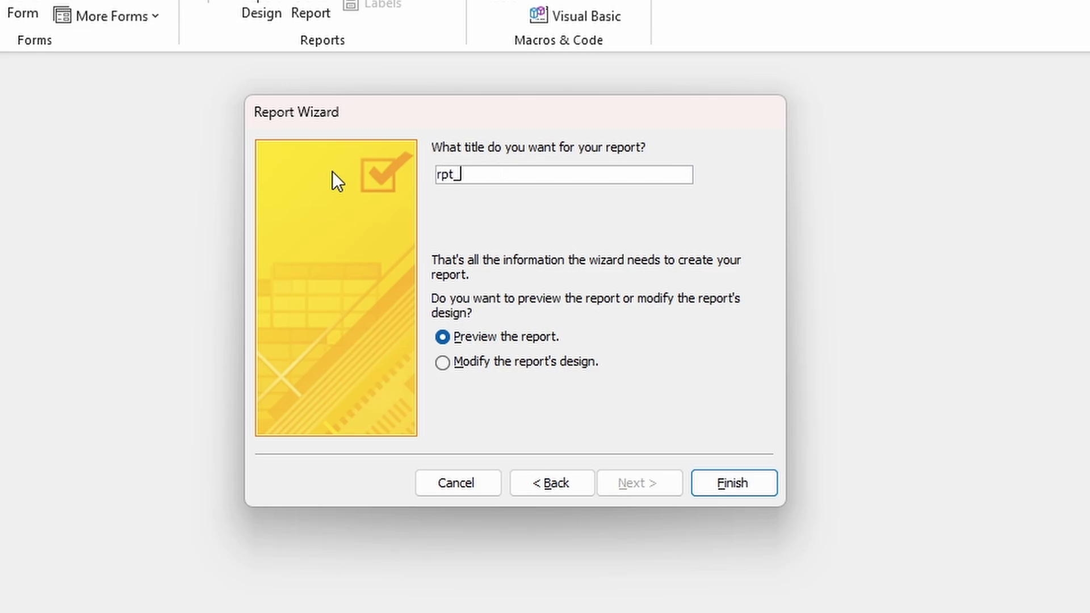
{"action": "type", "text": "DonorVolunteers"}
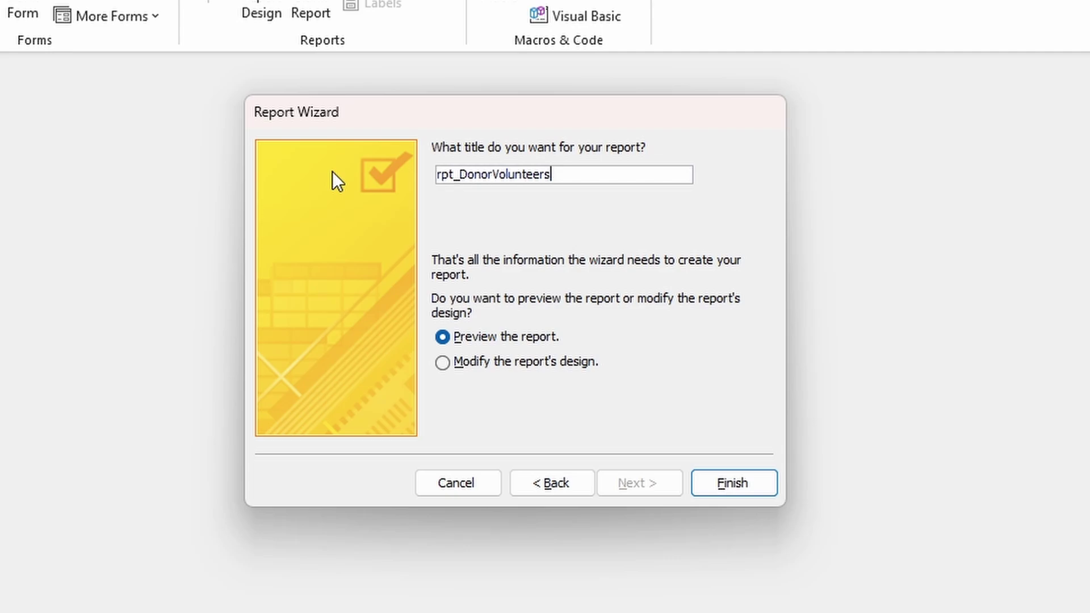
{"action": "key", "text": "Return"}
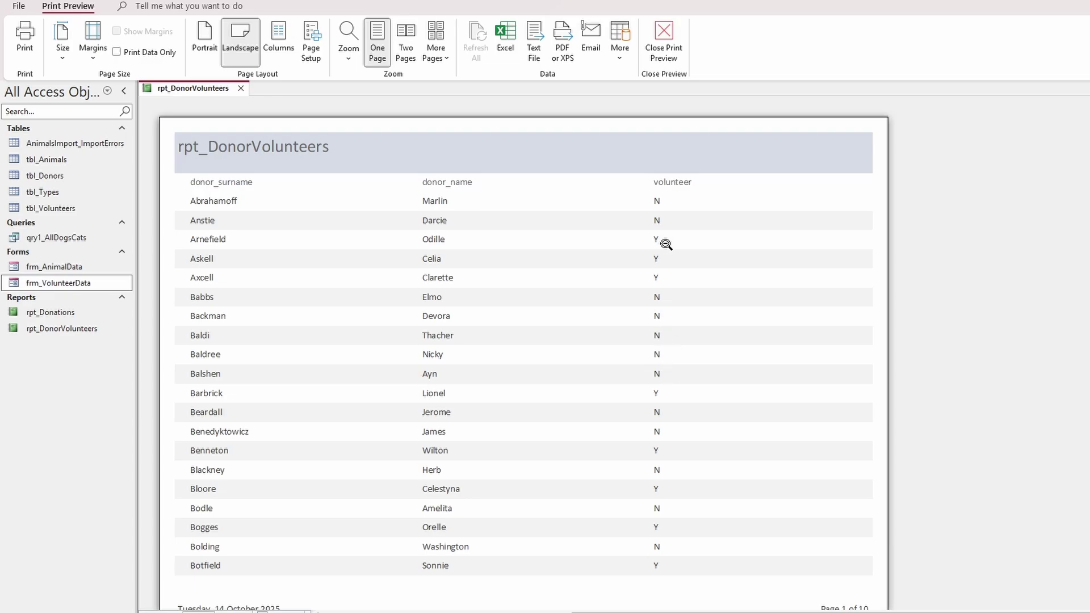
Step: Open the rpt_DonorVolunteers report in Design view
{"action": "double_click", "coordinate": [57, 282]}
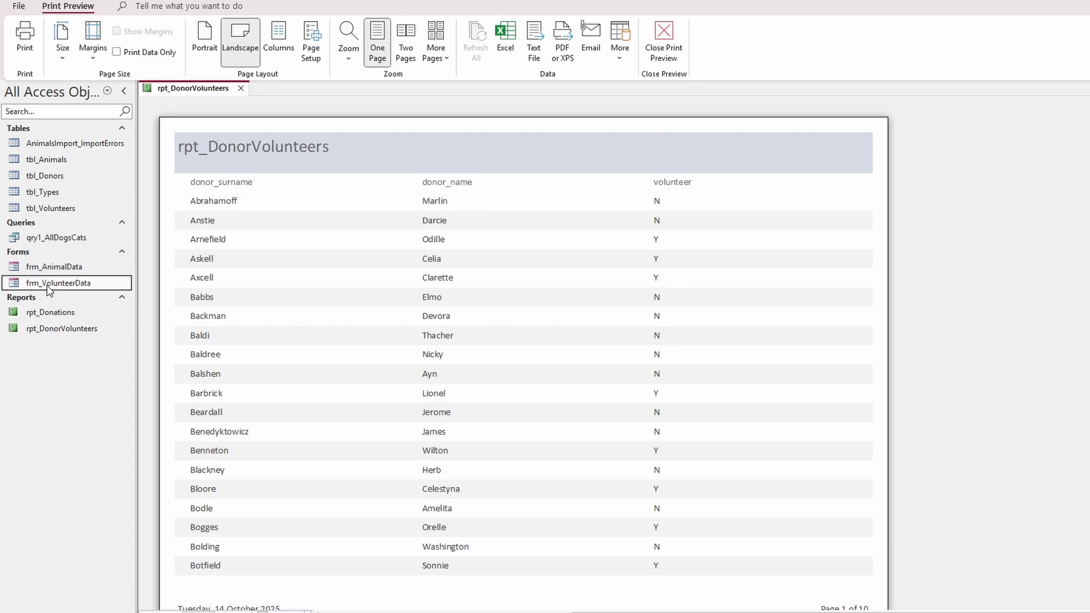
{"action": "double_click", "coordinate": [62, 328]}
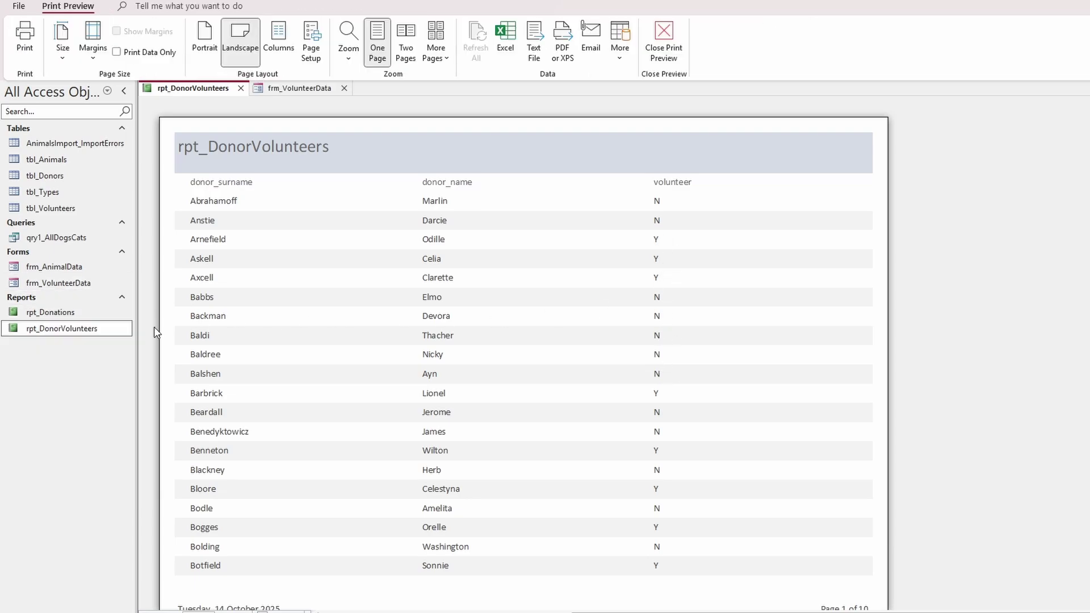
{"action": "right_click", "coordinate": [73, 327]}
{"action": "left_click", "coordinate": [108, 371]}
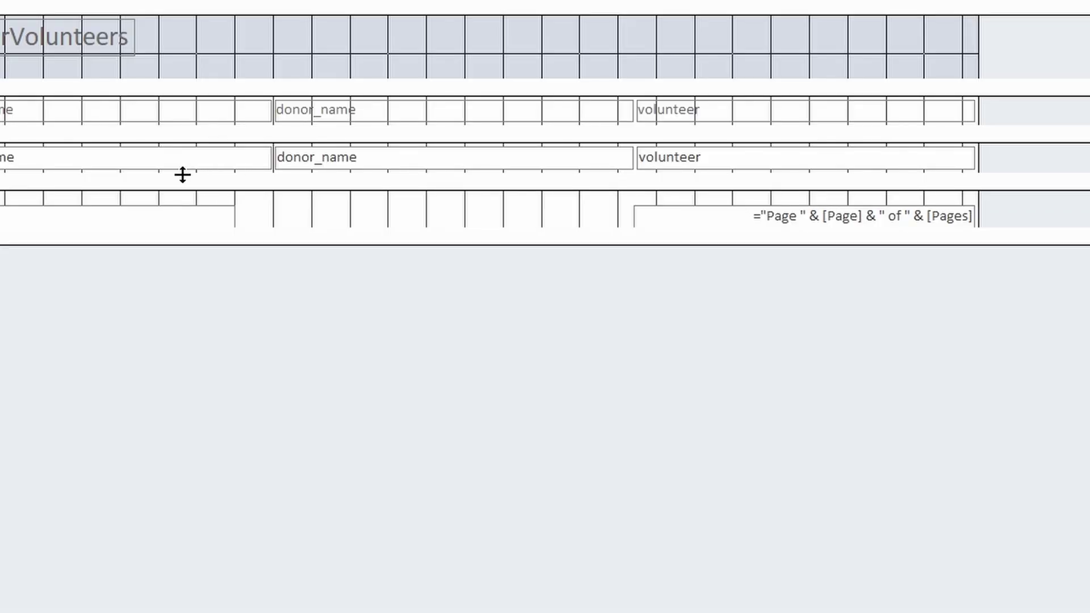
Step: Create a conditional formatting rule for the volunteer field in the Detail section where the field value is equal to Y
{"action": "left_click", "coordinate": [693, 160]}
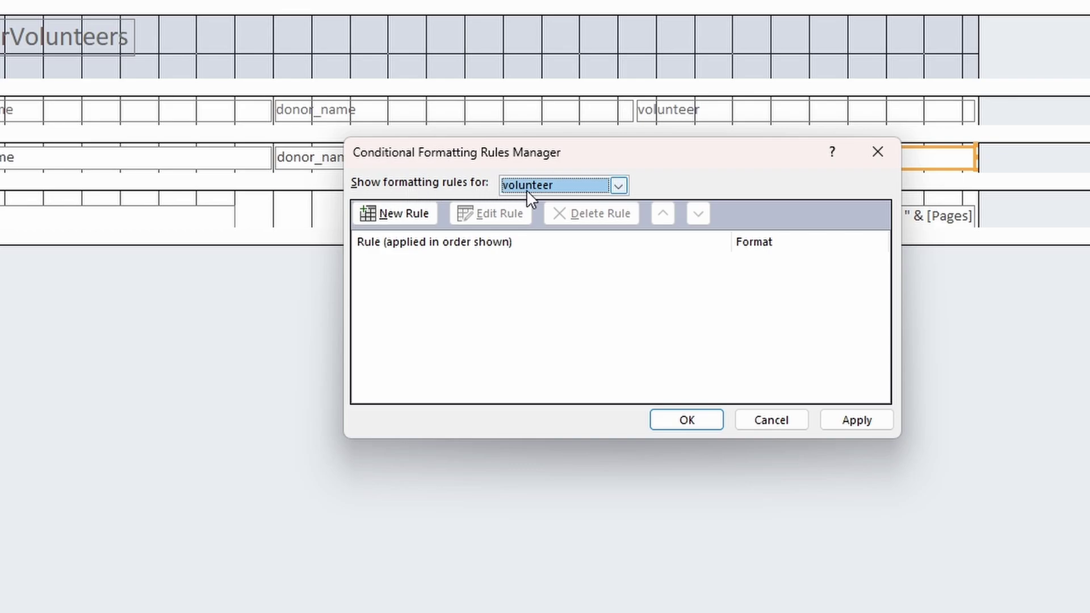
{"action": "left_click", "coordinate": [390, 214]}
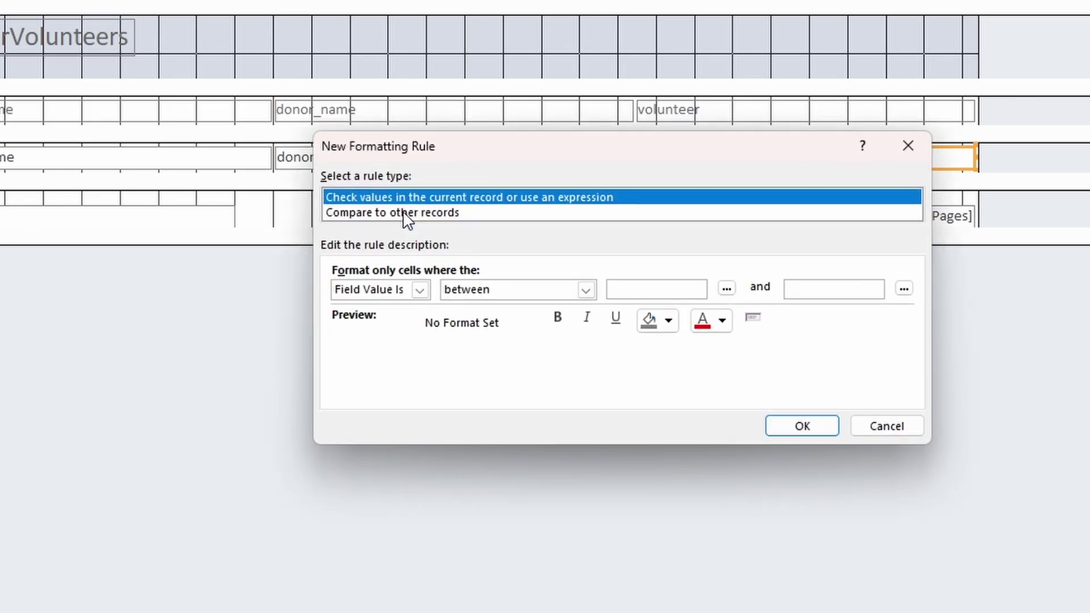
{"action": "left_click", "coordinate": [420, 289]}
{"action": "left_click", "coordinate": [420, 309]}
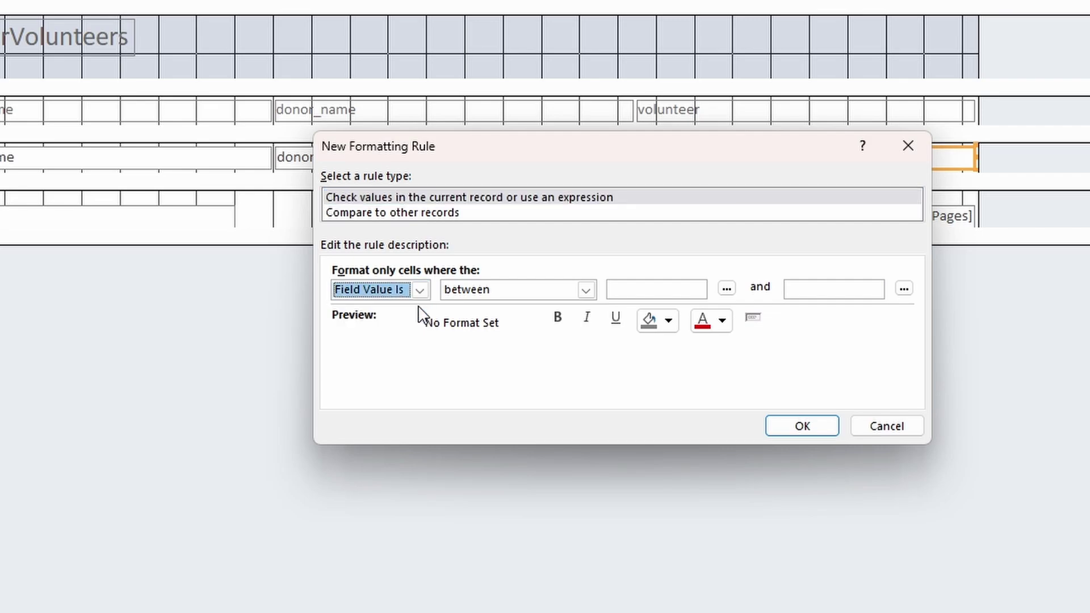
{"action": "left_click", "coordinate": [491, 290]}
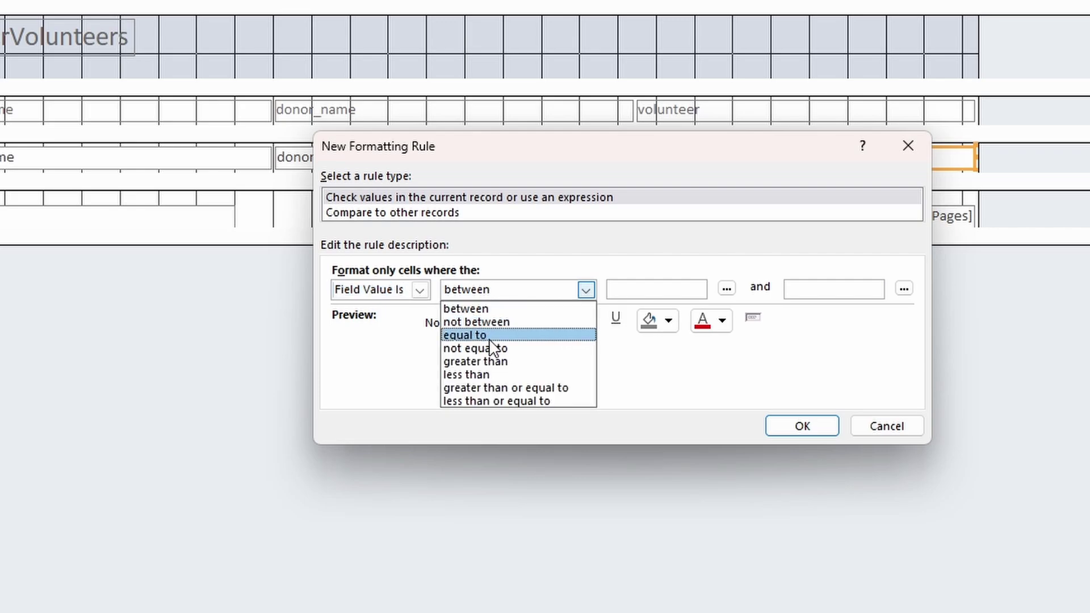
{"action": "left_click", "coordinate": [489, 340]}
{"action": "left_click", "coordinate": [631, 292]}
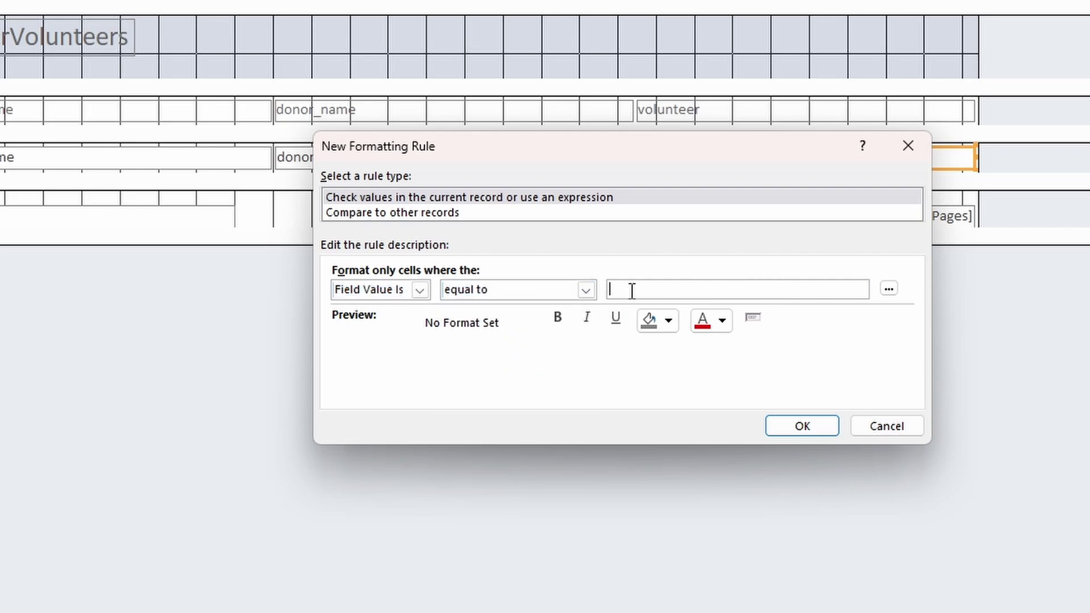
{"action": "type", "text": "Y"}
Step: Give the rule a green background fill and apply it to the volunteer field
{"action": "left_click", "coordinate": [668, 320]}
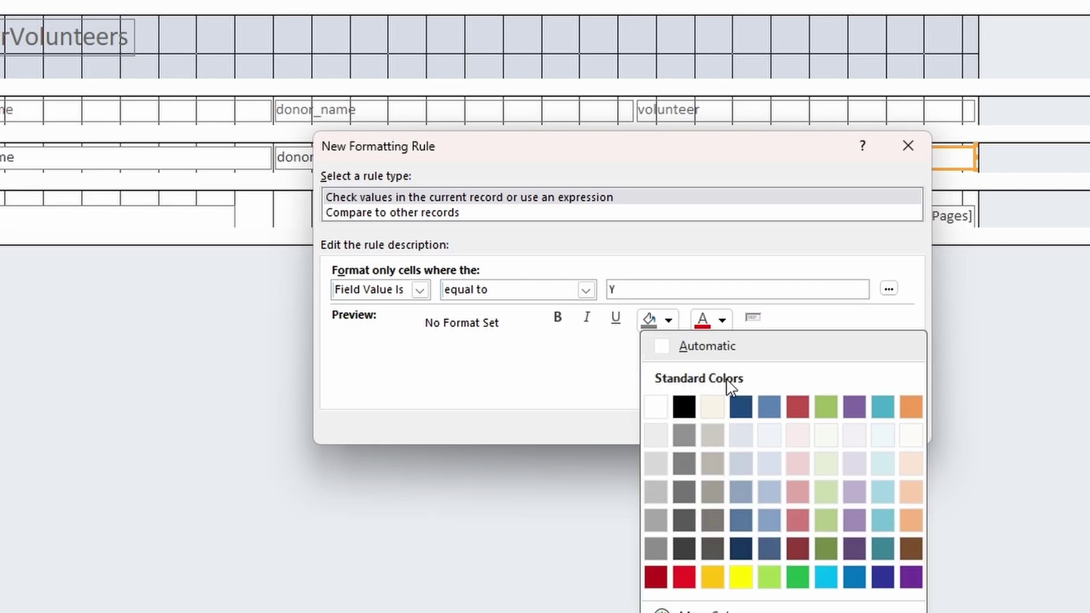
{"action": "left_click", "coordinate": [827, 406]}
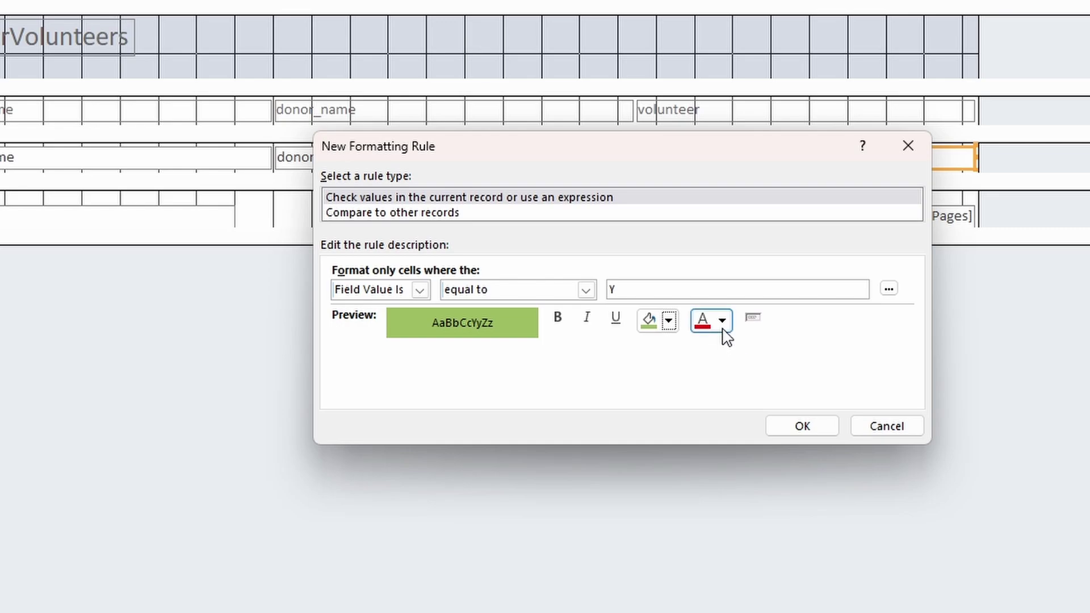
{"action": "left_click", "coordinate": [789, 430]}
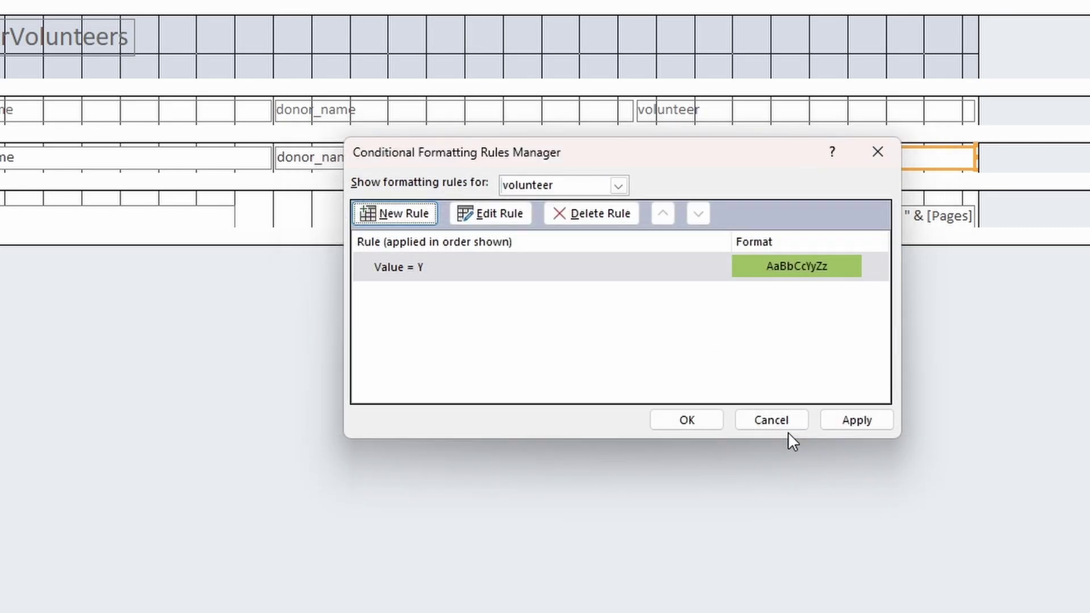
{"action": "left_click", "coordinate": [848, 420]}
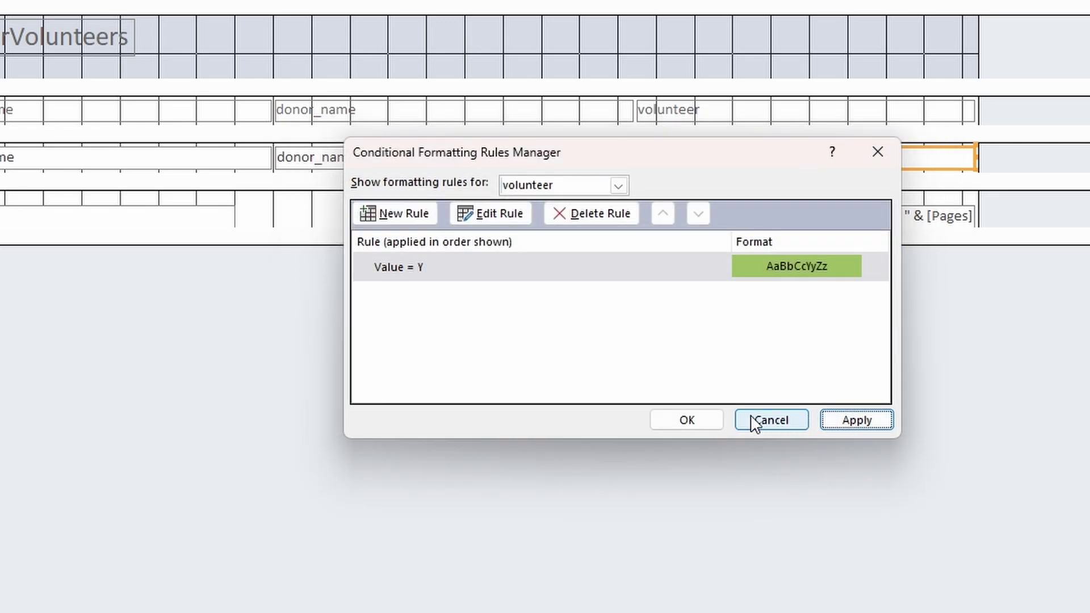
{"action": "left_click", "coordinate": [689, 421]}
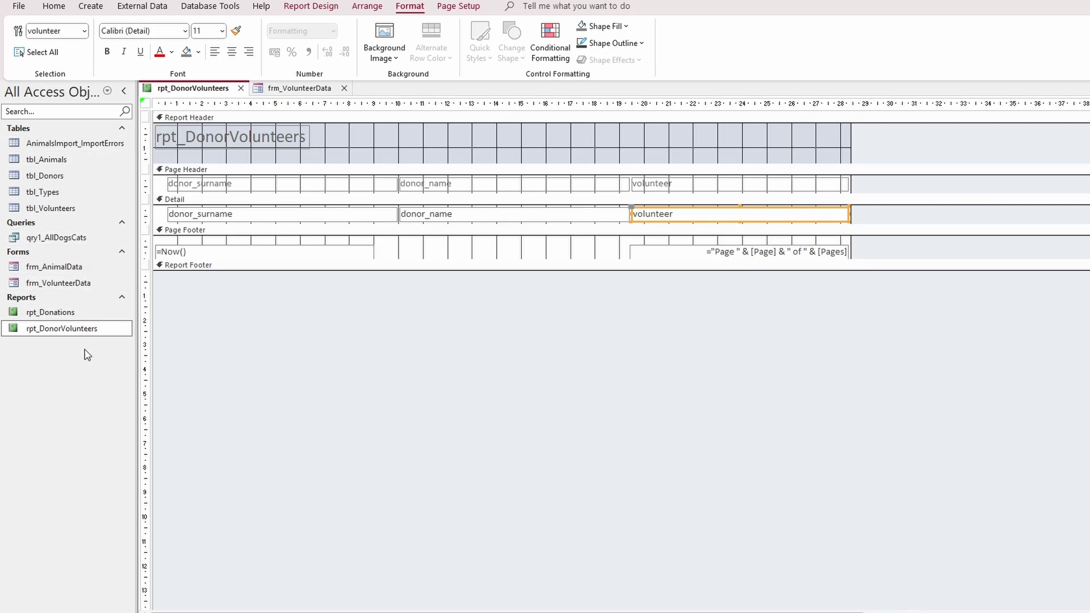
Step: Display the rpt_DonorVolunteers report with its formatting, and close both the report and frm_VolunteerData
{"action": "double_click", "coordinate": [85, 328]}
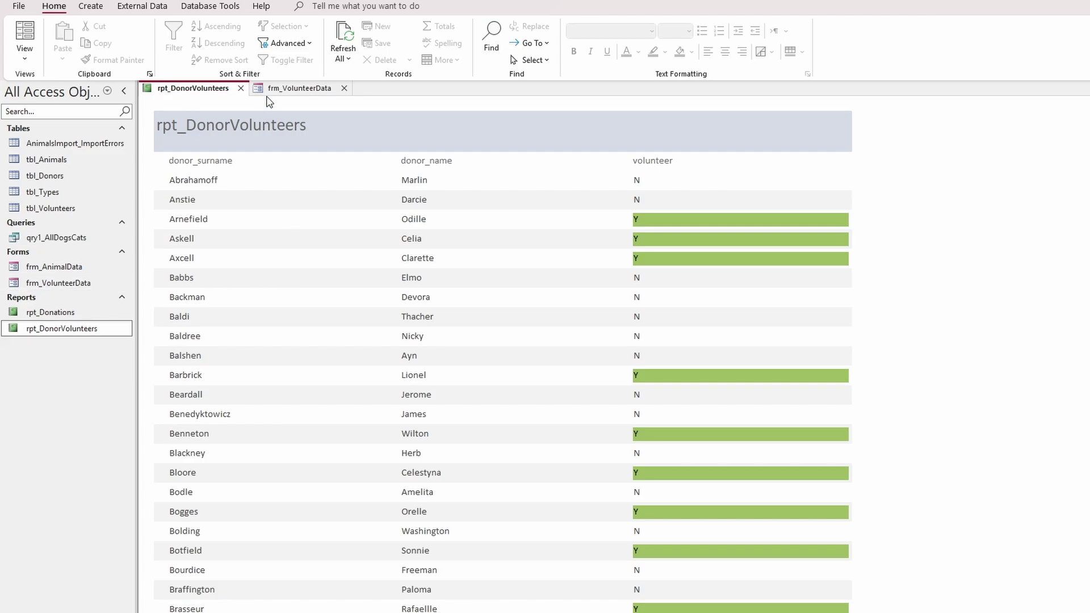
{"action": "left_click", "coordinate": [241, 88]}
{"action": "left_click", "coordinate": [574, 341]}
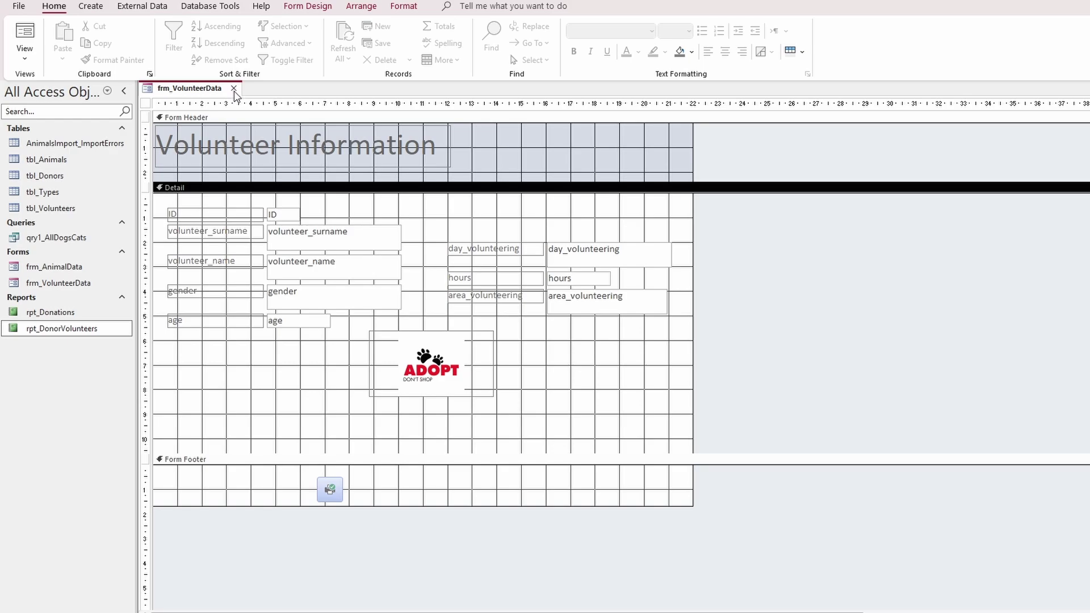
{"action": "left_click", "coordinate": [233, 88]}
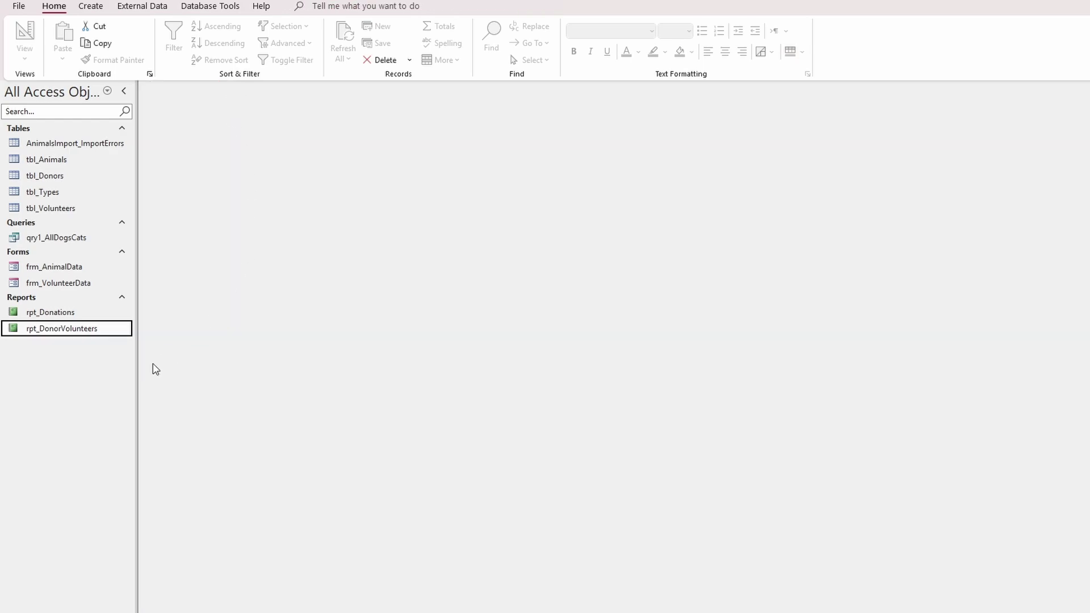
Step: Open the rpt_Donations report and switch it to Design view
{"action": "double_click", "coordinate": [59, 317]}
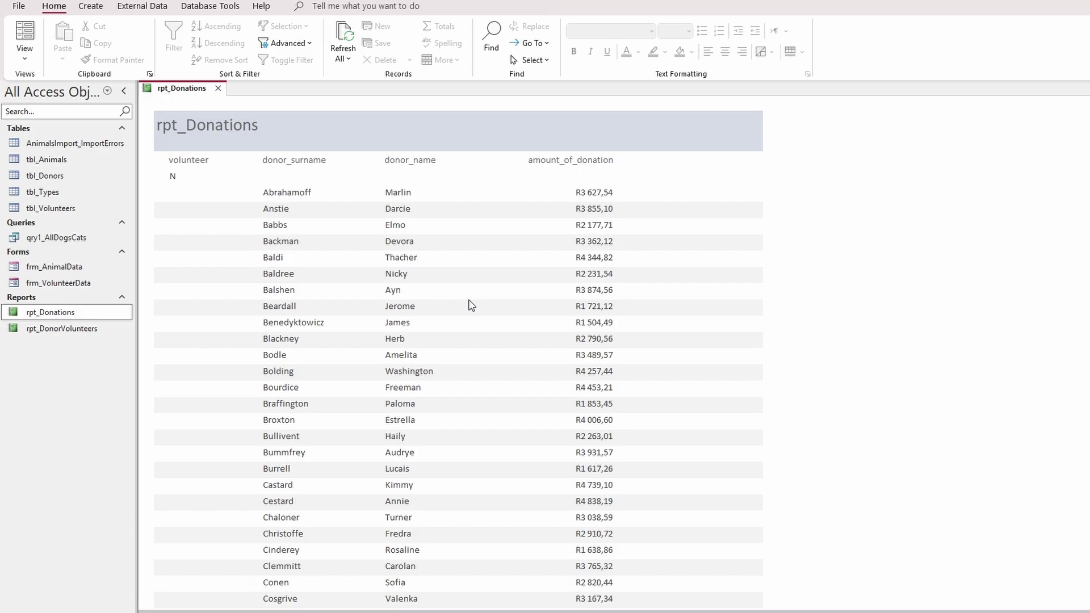
{"action": "right_click", "coordinate": [48, 313]}
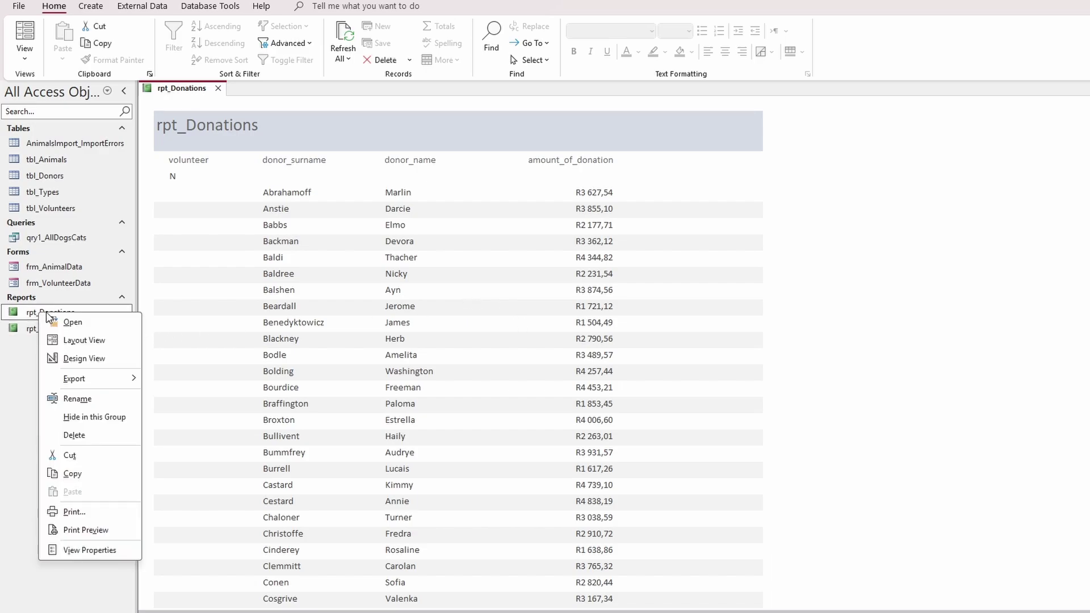
{"action": "left_click", "coordinate": [69, 359]}
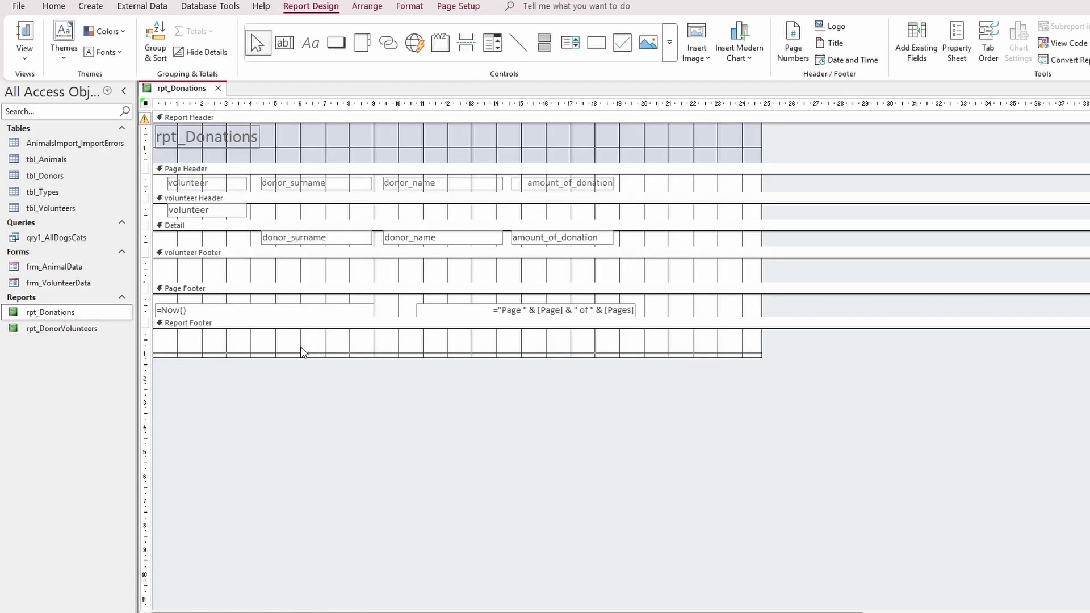
Step: Add a text box about 3 cm wide to the volunteer Footer and set its label to Total
{"action": "left_click", "coordinate": [287, 276]}
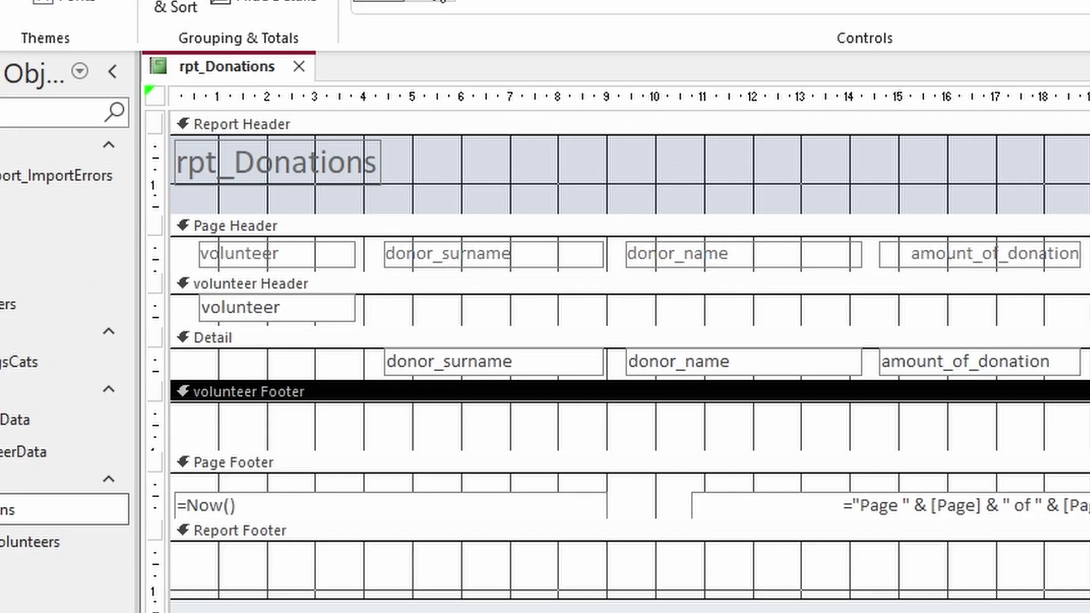
{"action": "left_click", "coordinate": [439, 1]}
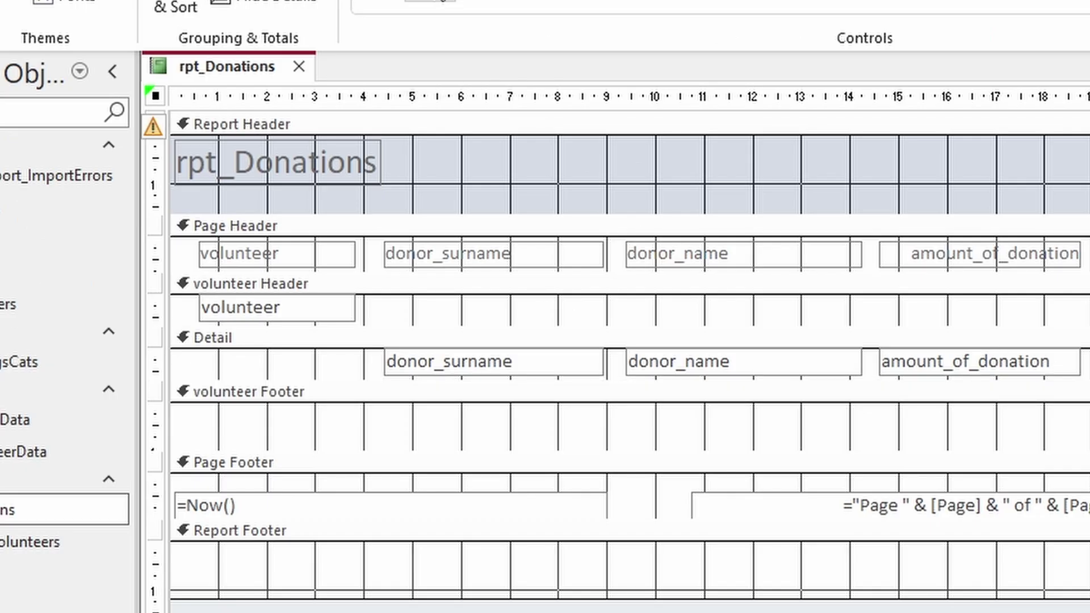
{"action": "left_click_drag", "start_coordinate": [442, 421], "coordinate": [598, 448]}
{"action": "left_click", "coordinate": [345, 440]}
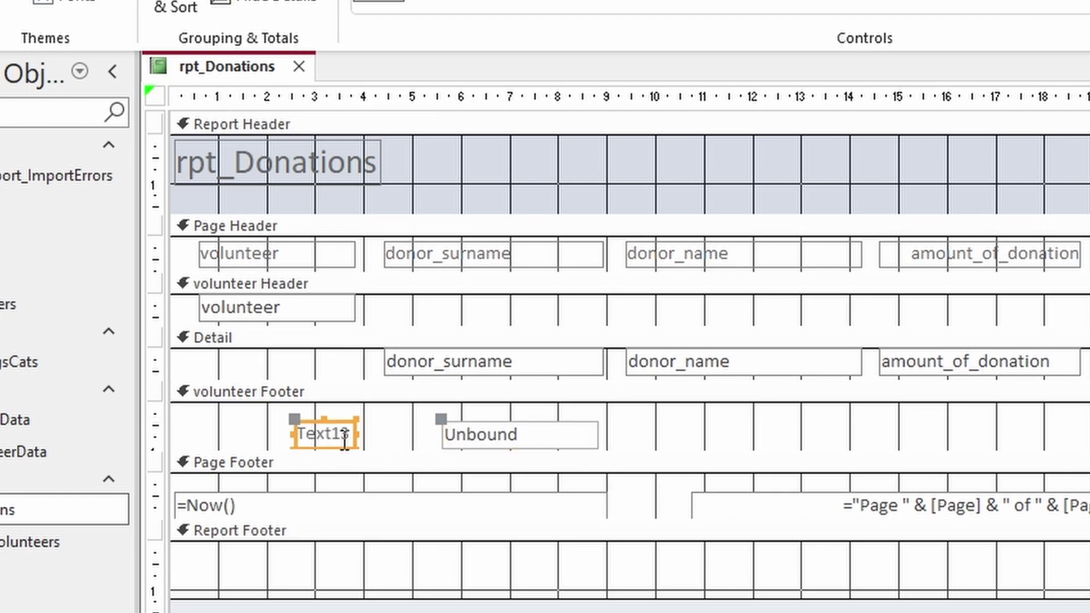
{"action": "left_click_drag", "start_coordinate": [344, 440], "coordinate": [258, 425]}
{"action": "key", "text": "BackSpace"}
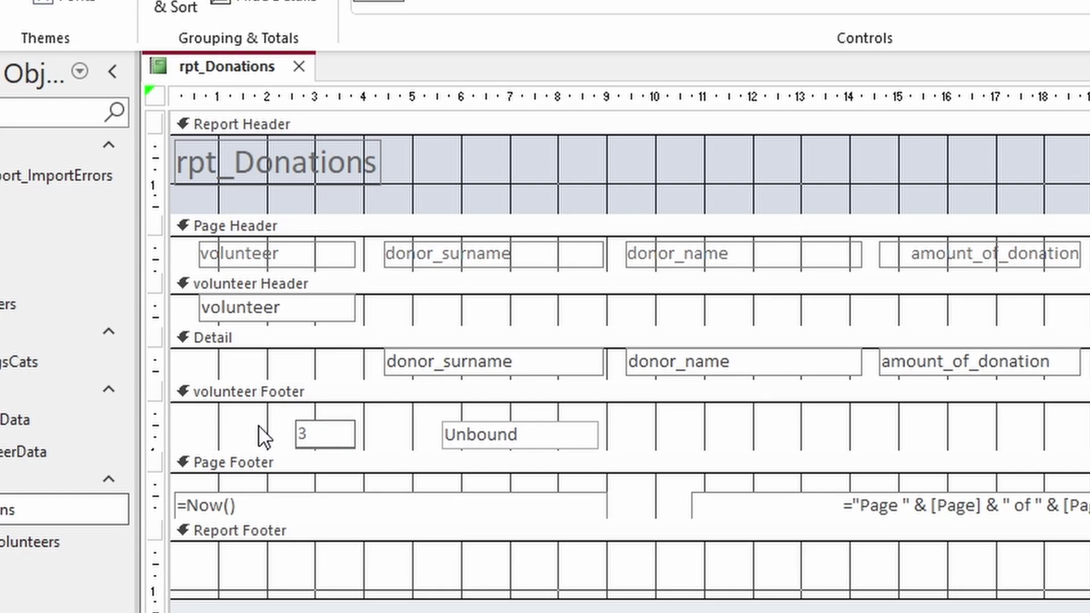
{"action": "type", "text": "Total"}
Step: Start the expression =Sum() in the unbound text box of the volunteer Footer
{"action": "left_click", "coordinate": [570, 438]}
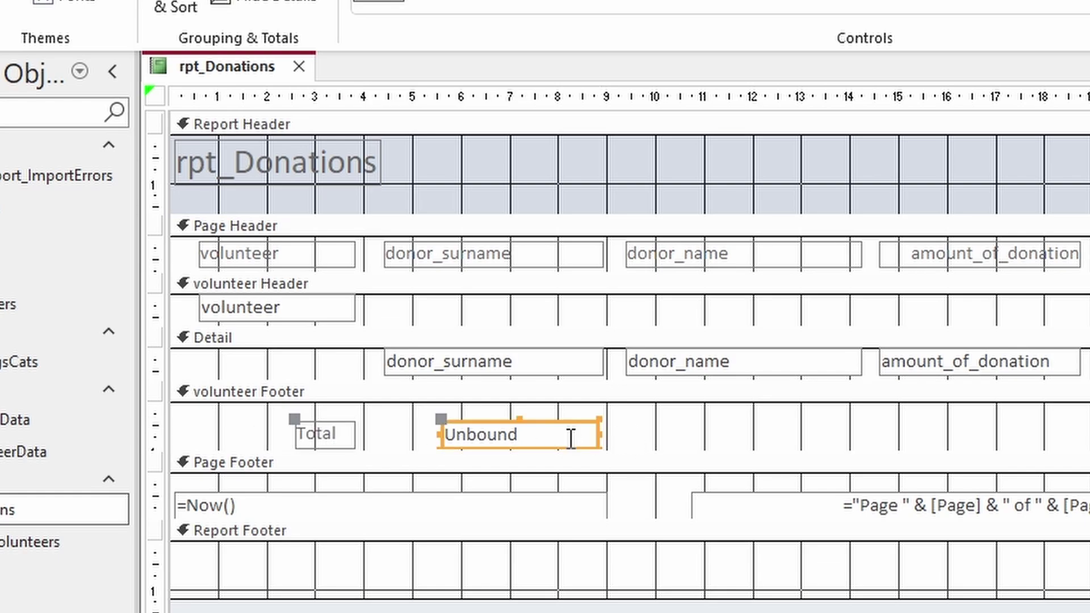
{"action": "left_click", "coordinate": [603, 445]}
{"action": "left_click", "coordinate": [596, 438]}
{"action": "left_click", "coordinate": [556, 433]}
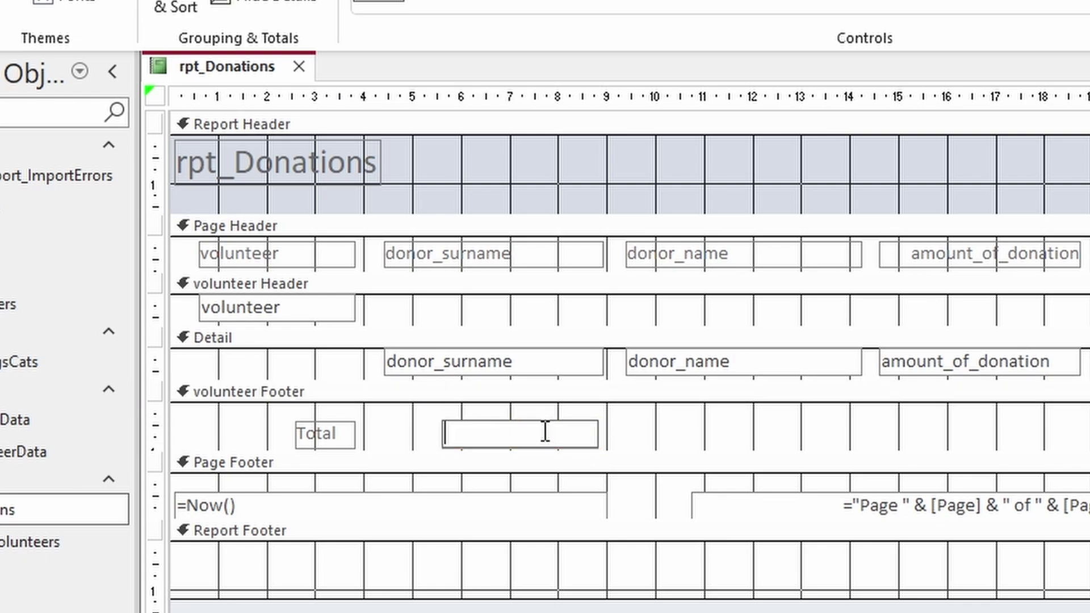
{"action": "type", "text": "=Sum"}
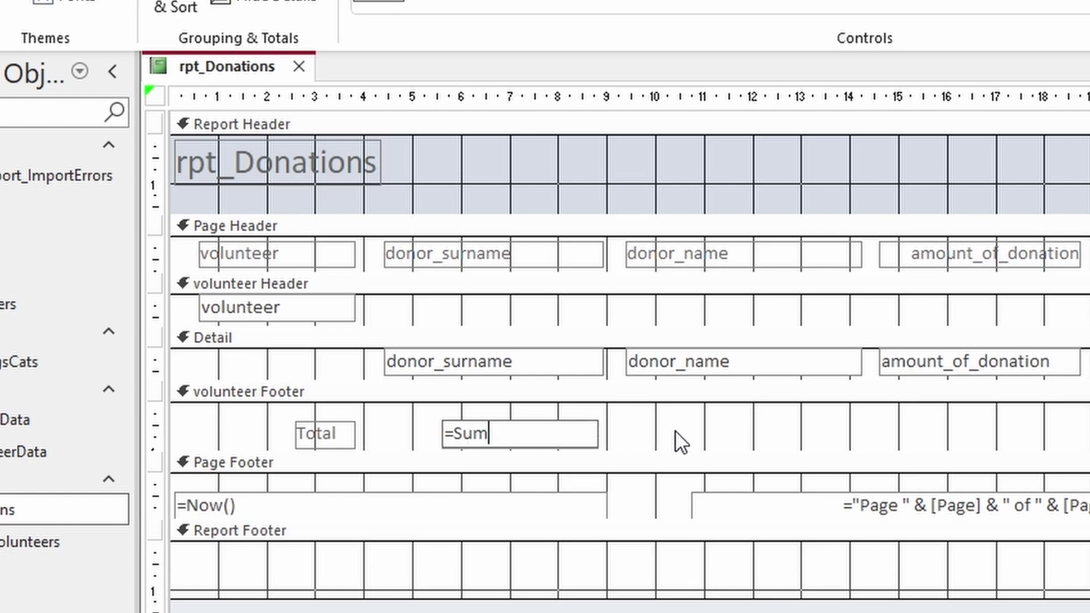
{"action": "type", "text": "()"}
{"action": "type", "text": "A6:"}
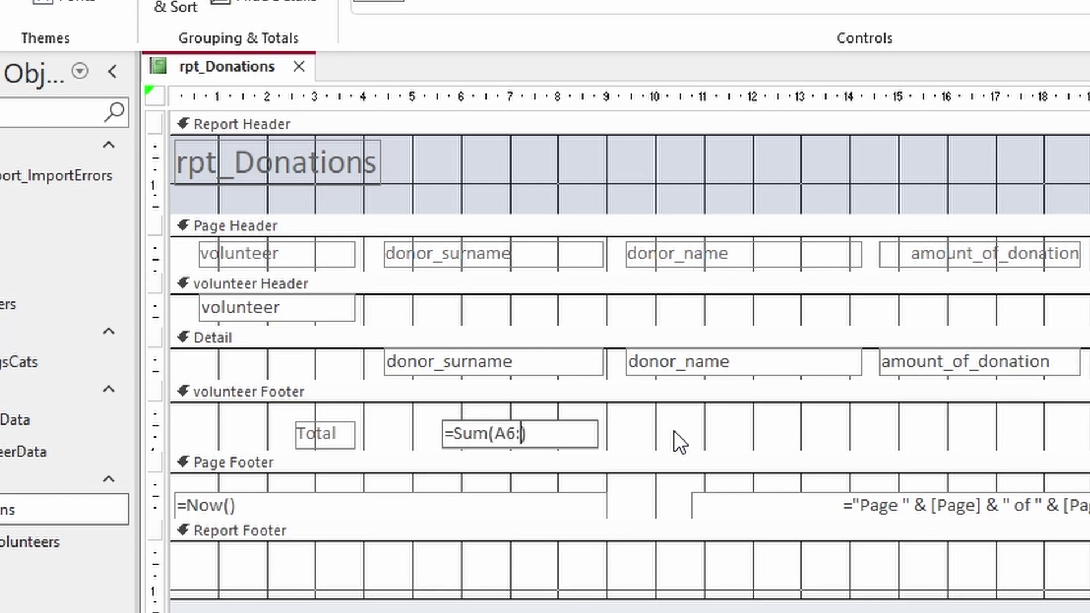
{"action": "type", "text": "B5"}
{"action": "key", "text": "BackSpace"}
{"action": "key", "text": "BackSpace"}
{"action": "key", "text": "BackSpace"}
{"action": "key", "text": "BackSpace"}
{"action": "key", "text": "BackSpace"}
Step: Enter [amount_of_donation] as the argument of the Sum function in the volunteer Footer text box
{"action": "type", "text": "["}
{"action": "type", "text": "amount"}
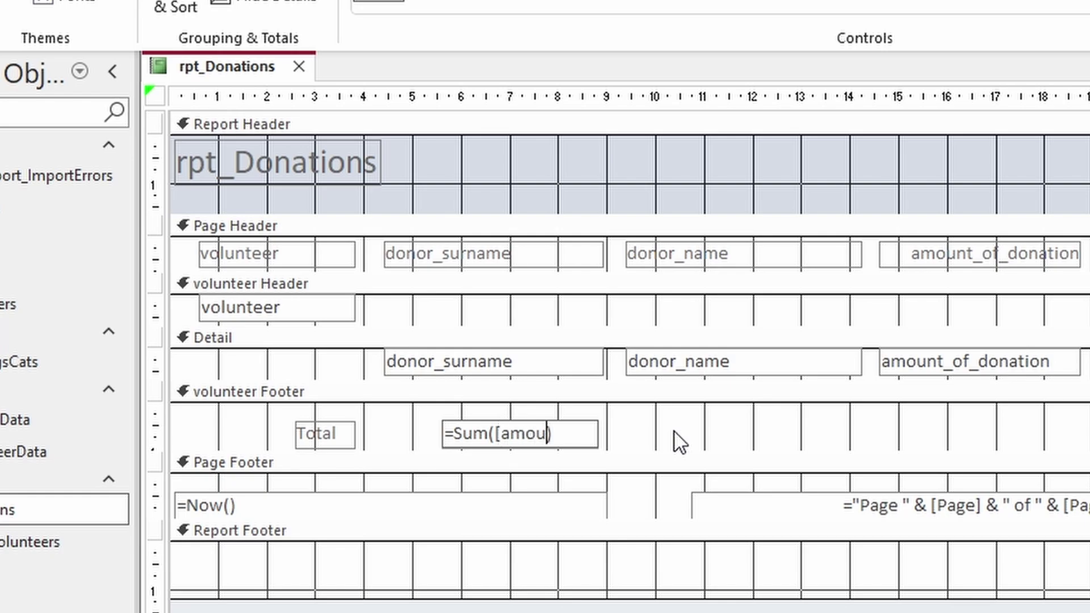
{"action": "type", "text": "_of_donation"}
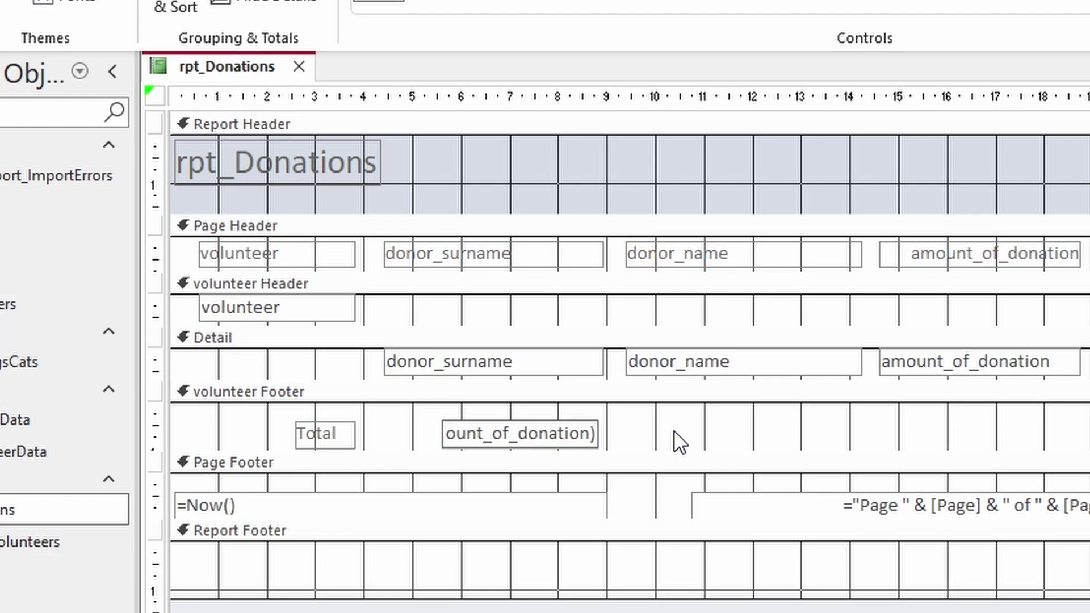
{"action": "type", "text": "]"}
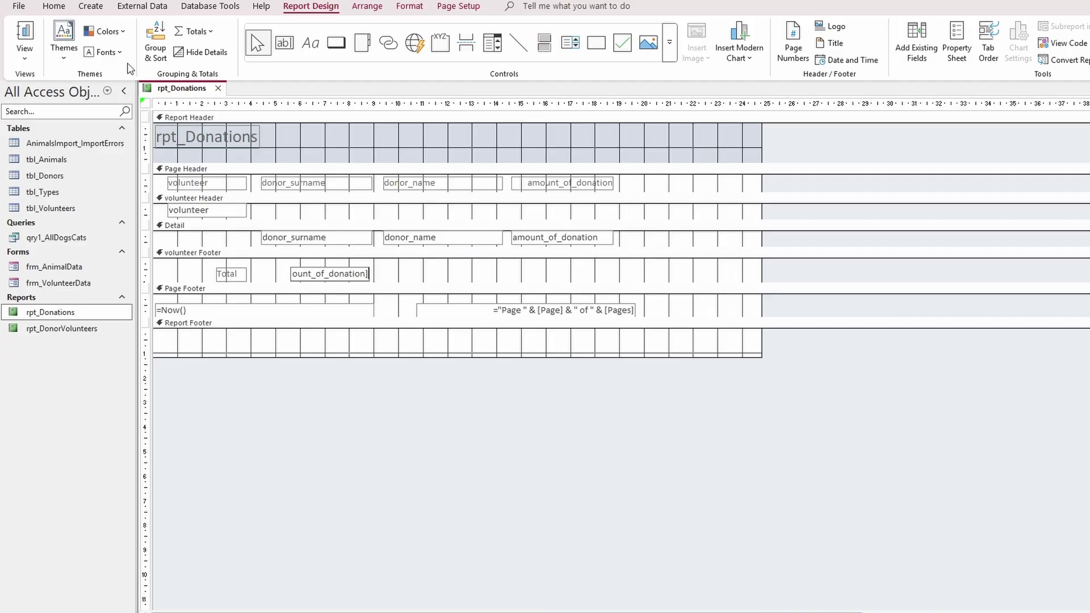
Step: Display rpt_Donations in Report view and examine the donation total at the end of the volunteer groups
{"action": "left_click", "coordinate": [20, 39]}
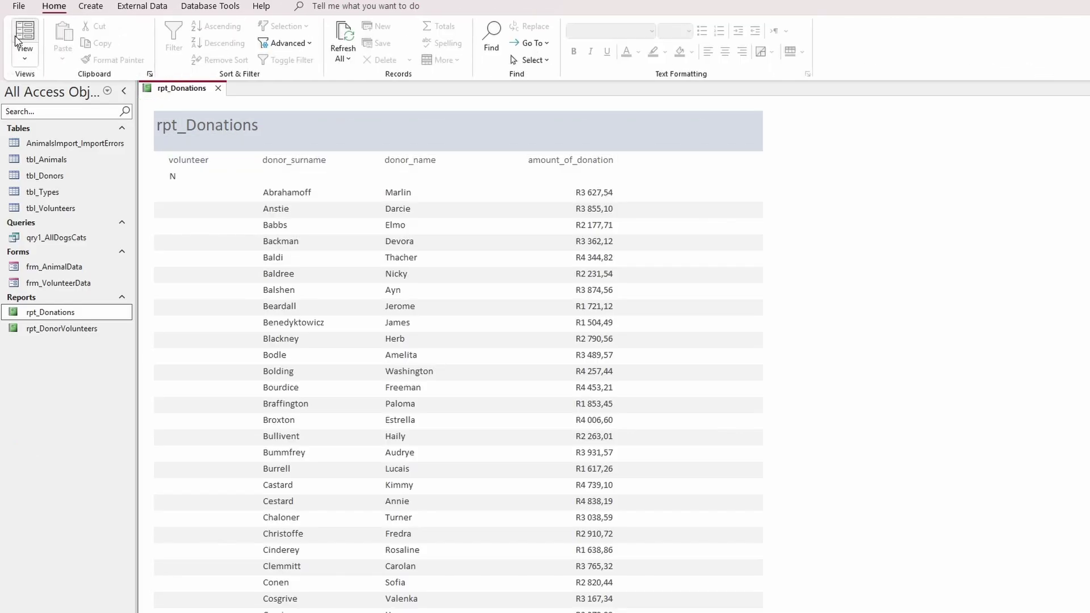
{"action": "scroll", "coordinate": [562, 349], "scroll_direction": "down", "scroll_amount": 5}
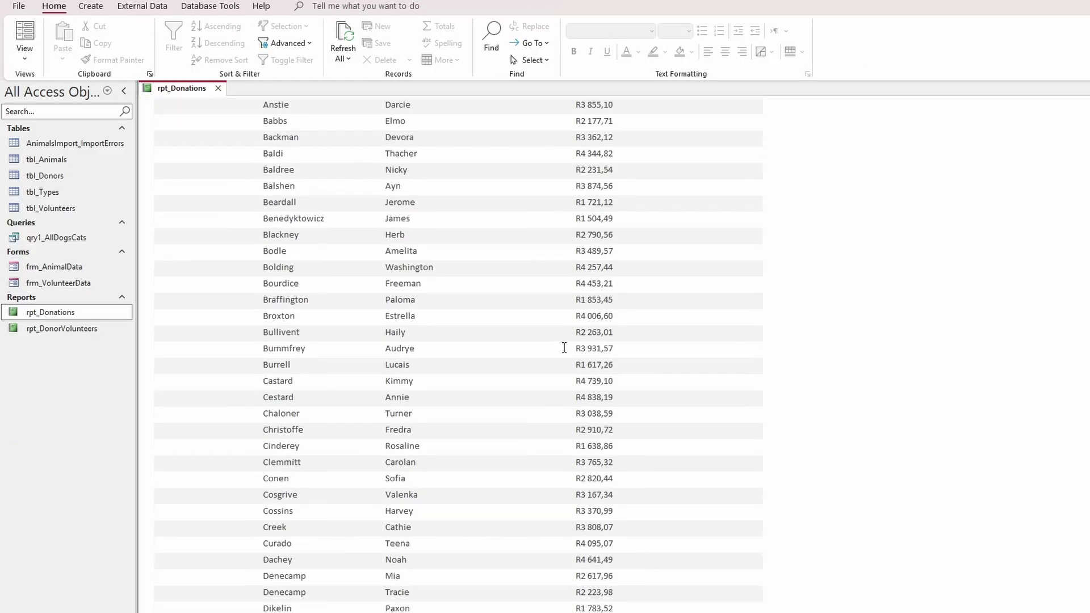
{"action": "scroll", "coordinate": [563, 340], "scroll_direction": "down", "scroll_amount": 13}
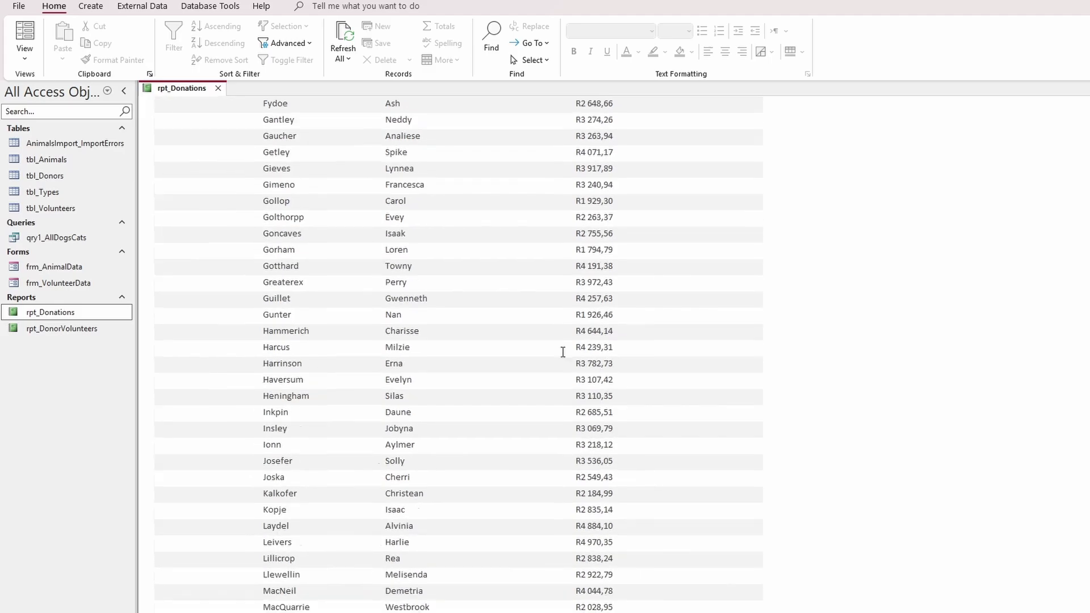
{"action": "scroll", "coordinate": [459, 352], "scroll_direction": "down", "scroll_amount": 7}
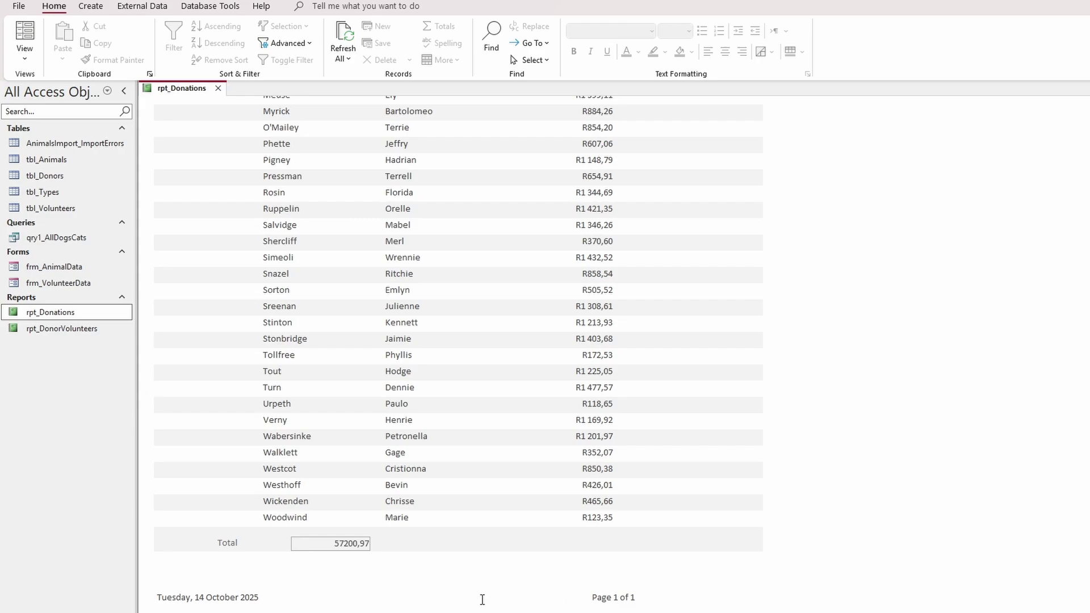
{"action": "left_click", "coordinate": [318, 549]}
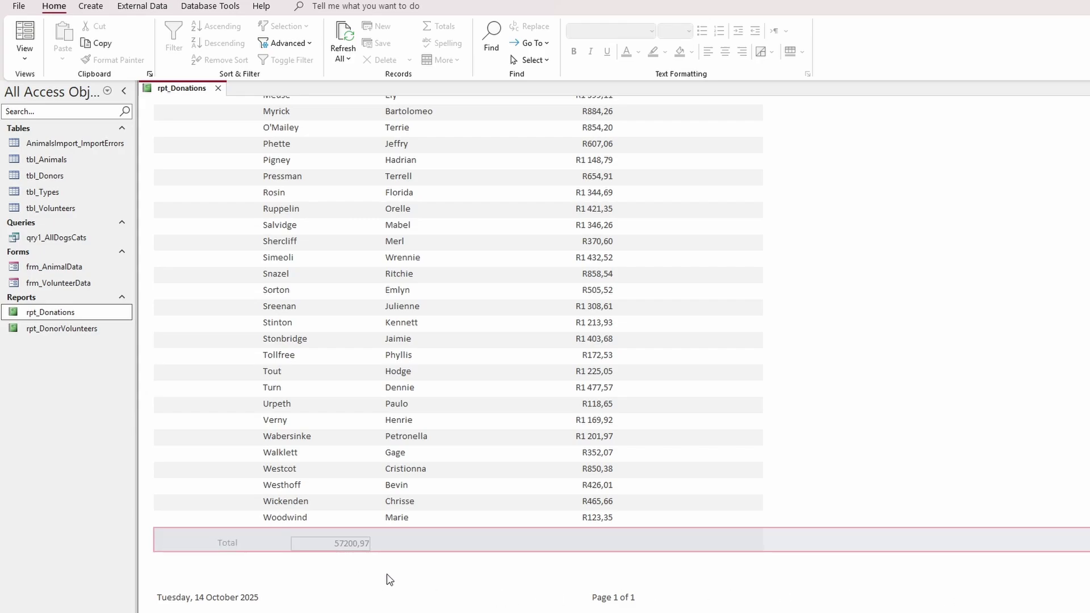
{"action": "left_click", "coordinate": [689, 409]}
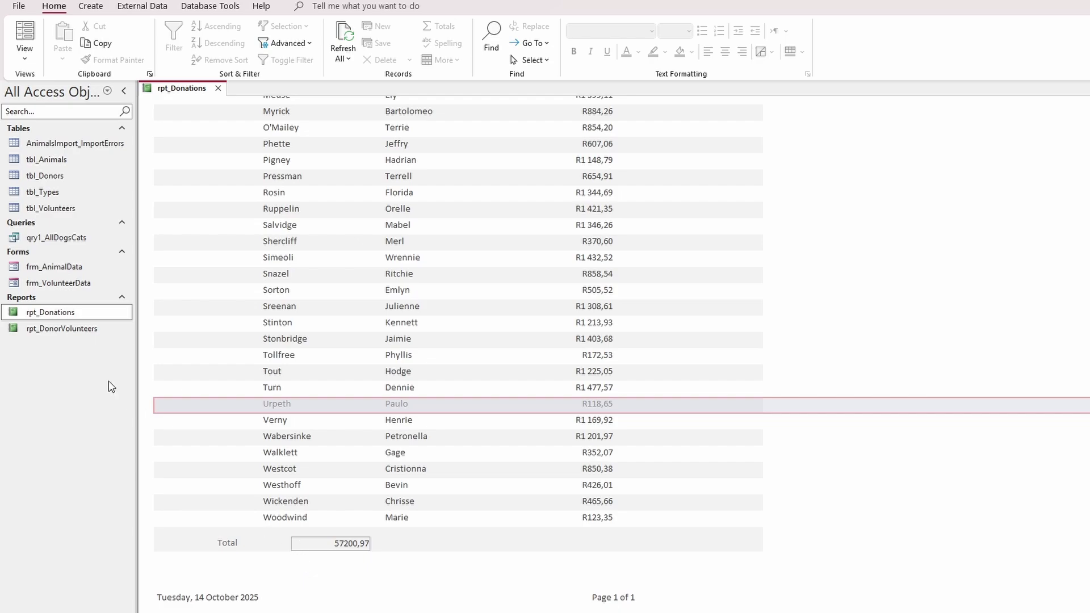
Step: Format the donation total text box in the volunteer Footer as Currency and check it in Report view
{"action": "right_click", "coordinate": [70, 311]}
{"action": "left_click", "coordinate": [108, 352]}
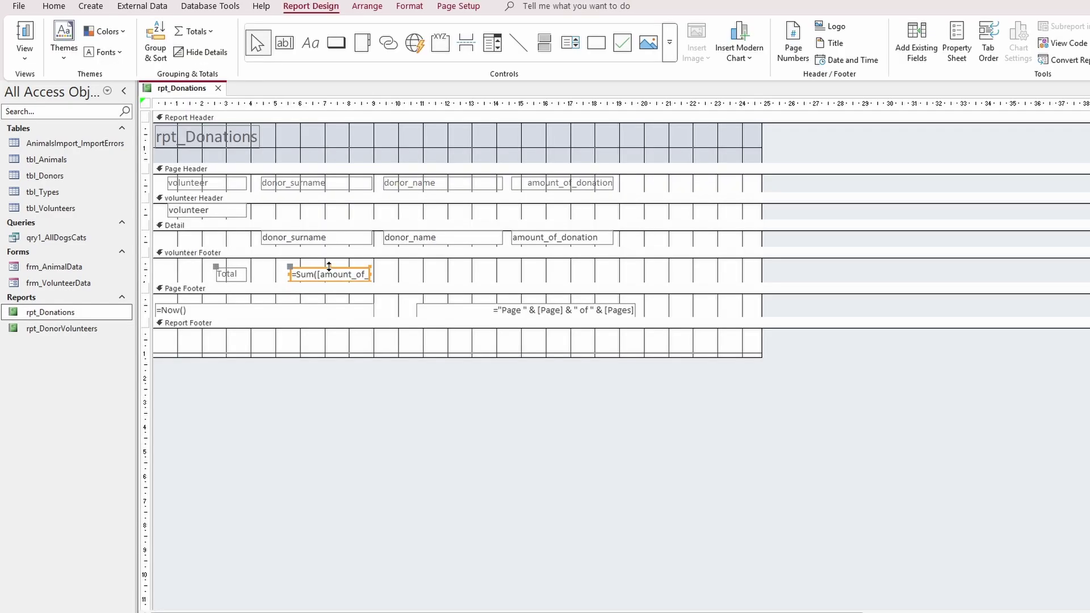
{"action": "left_click", "coordinate": [955, 44]}
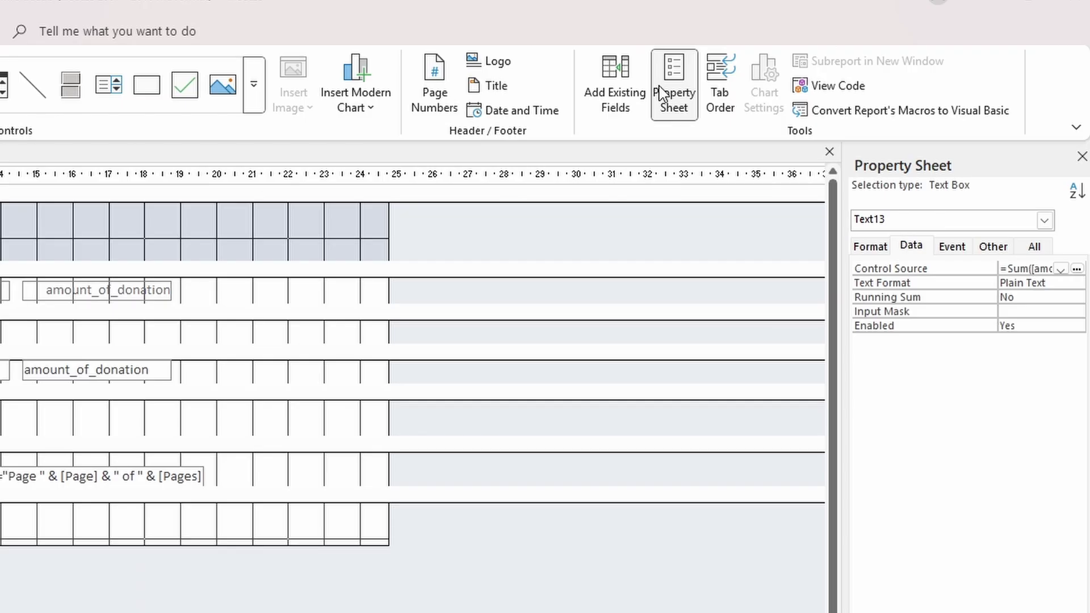
{"action": "left_click", "coordinate": [874, 248]}
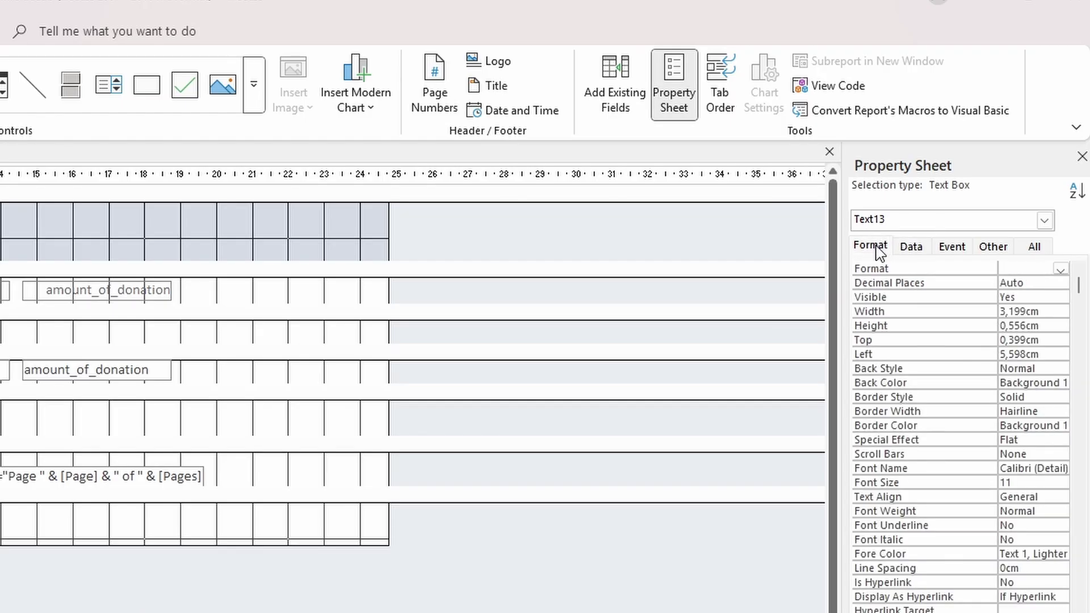
{"action": "left_click", "coordinate": [1060, 269]}
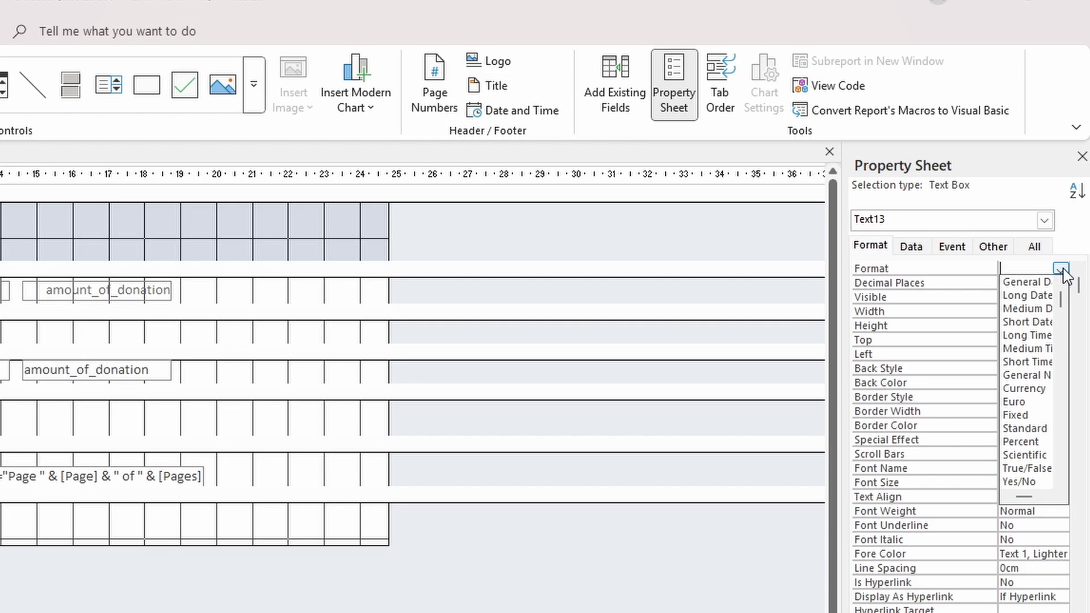
{"action": "left_click", "coordinate": [1042, 389]}
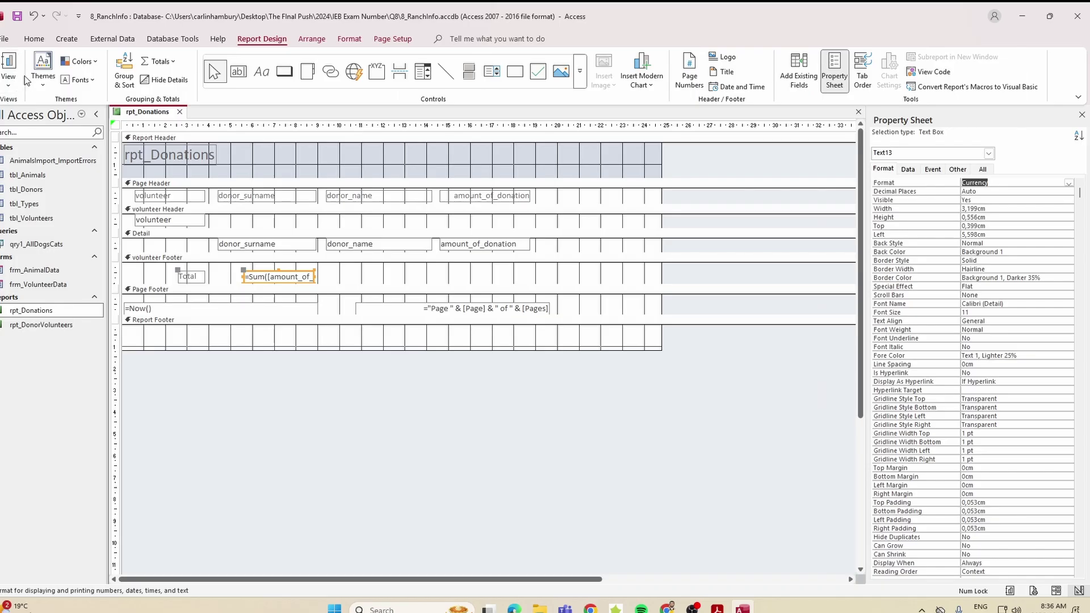
{"action": "left_click", "coordinate": [9, 65]}
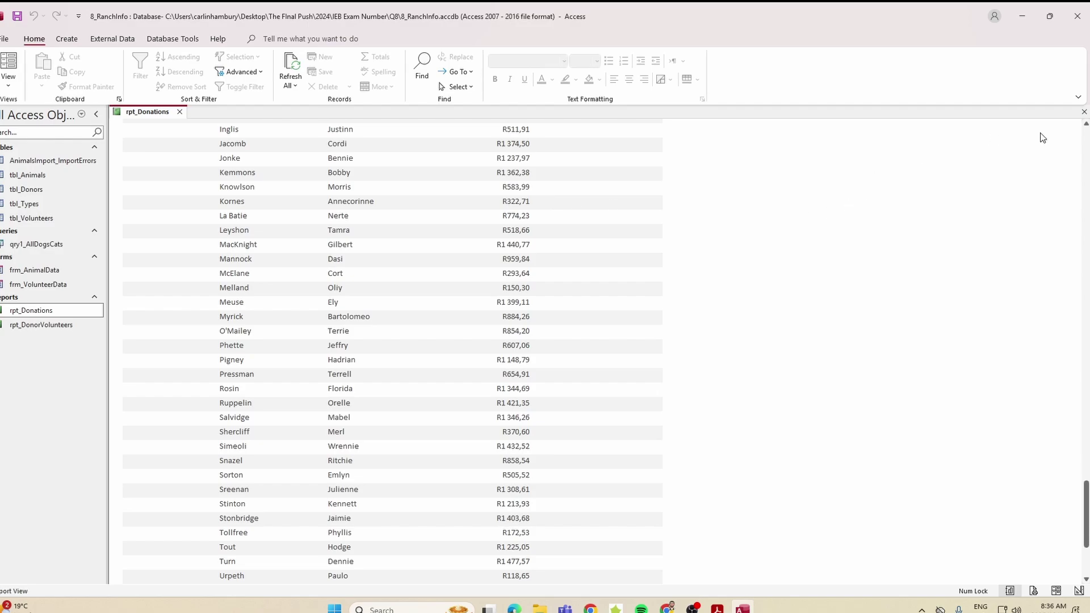
{"action": "scroll", "coordinate": [1074, 495], "scroll_direction": "down", "scroll_amount": 5}
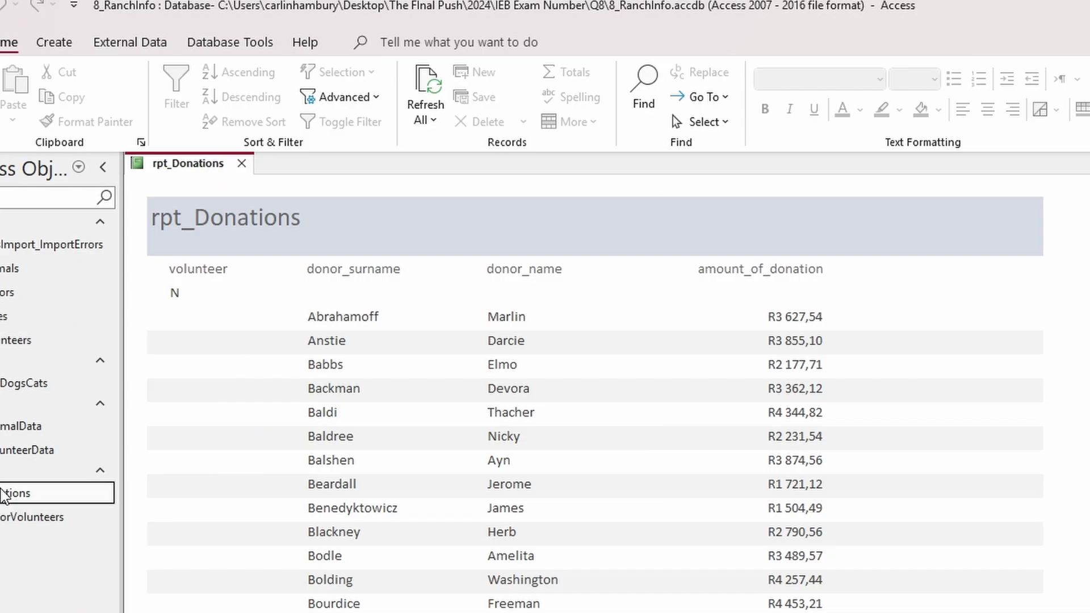
Step: Add a text box about 4.4 cm wide to the Report Footer of rpt_Donations with the expression =Count(*)
{"action": "right_click", "coordinate": [40, 310]}
{"action": "left_click", "coordinate": [50, 352]}
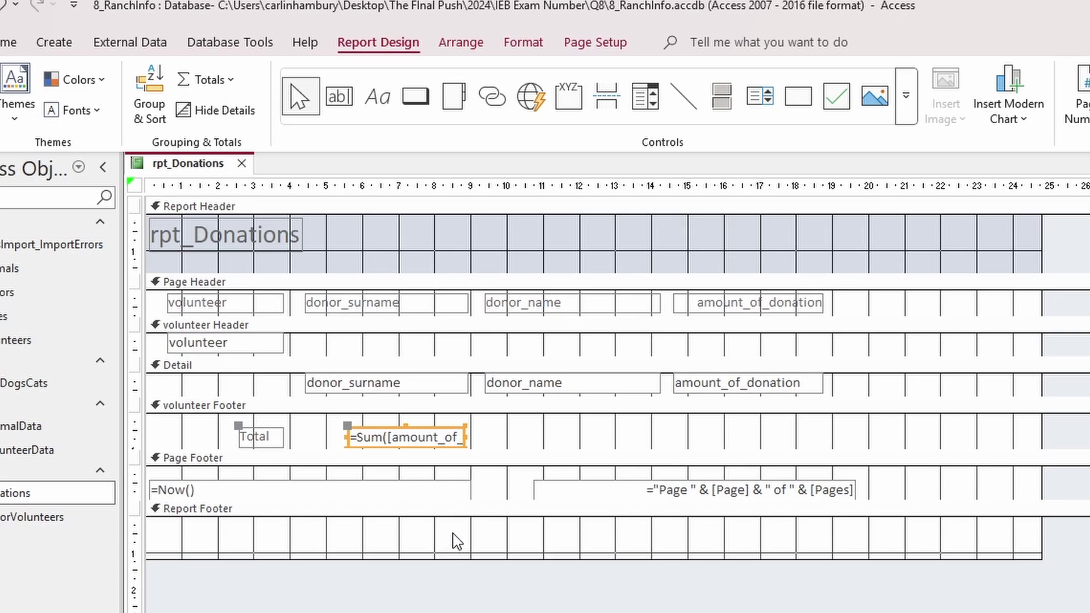
{"action": "left_click", "coordinate": [457, 541]}
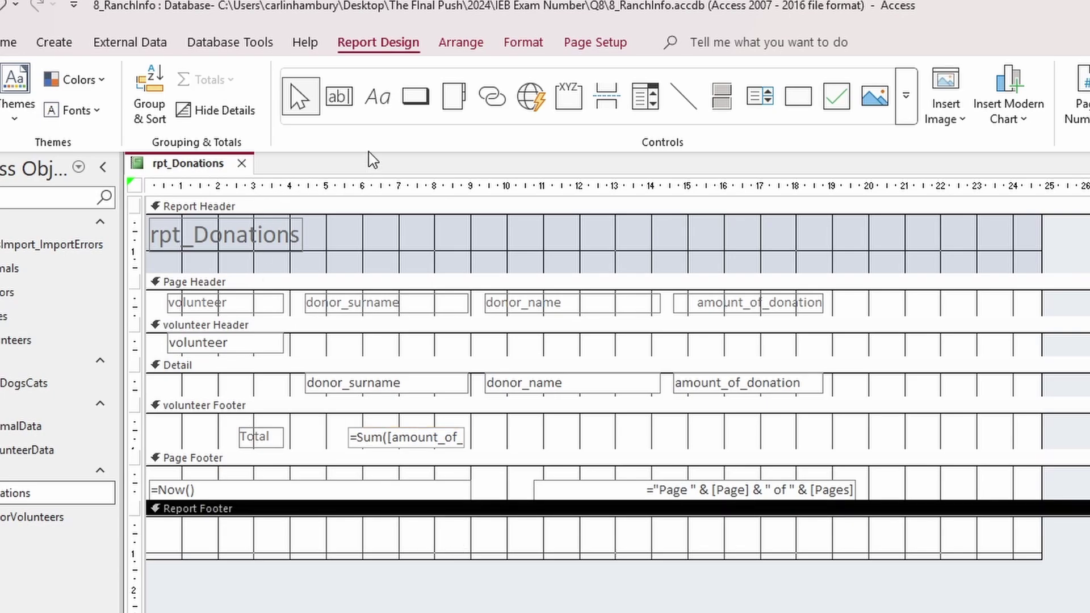
{"action": "left_click", "coordinate": [340, 97]}
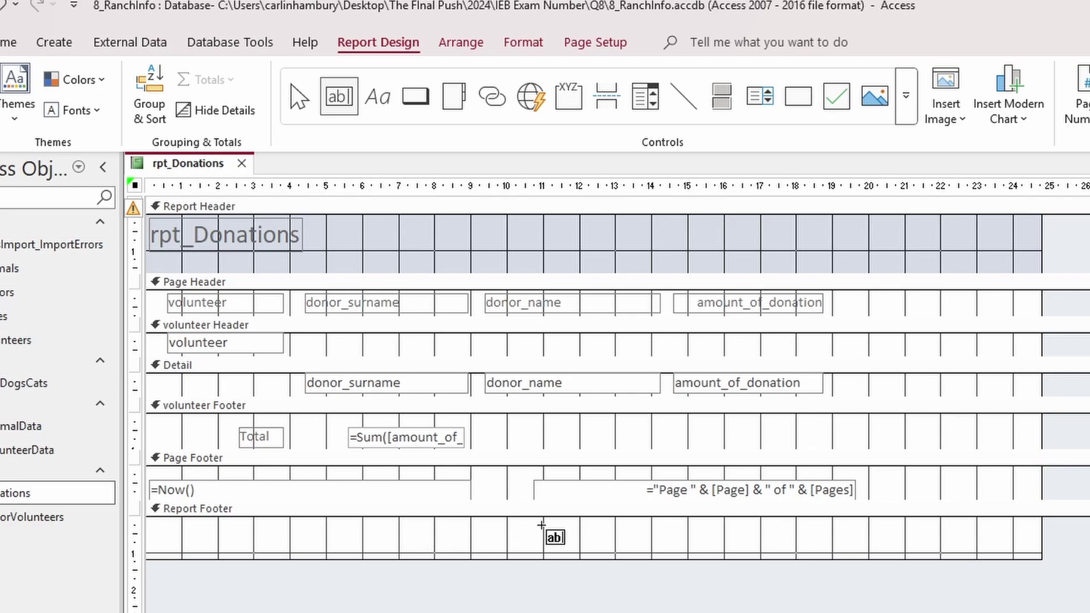
{"action": "mouse_move", "coordinate": [812, 532]}
{"action": "left_mouse_down"}
{"action": "mouse_move", "coordinate": [903, 556]}
{"action": "mouse_move", "coordinate": [976, 559]}
{"action": "mouse_move", "coordinate": [964, 549]}
{"action": "left_mouse_up"}
{"action": "left_click", "coordinate": [873, 539]}
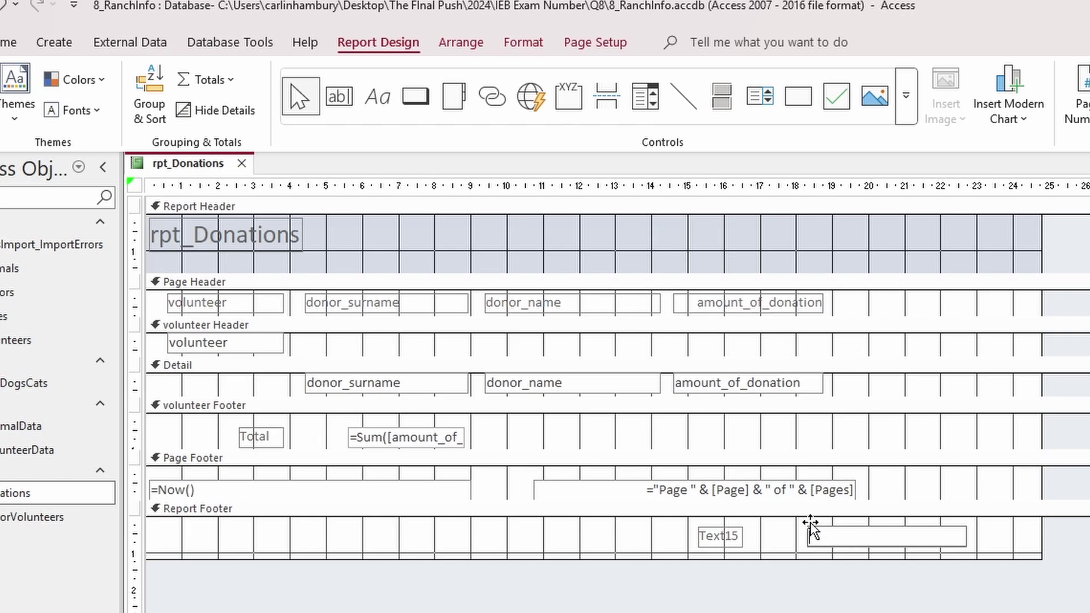
{"action": "type", "text": "=Count(*)"}
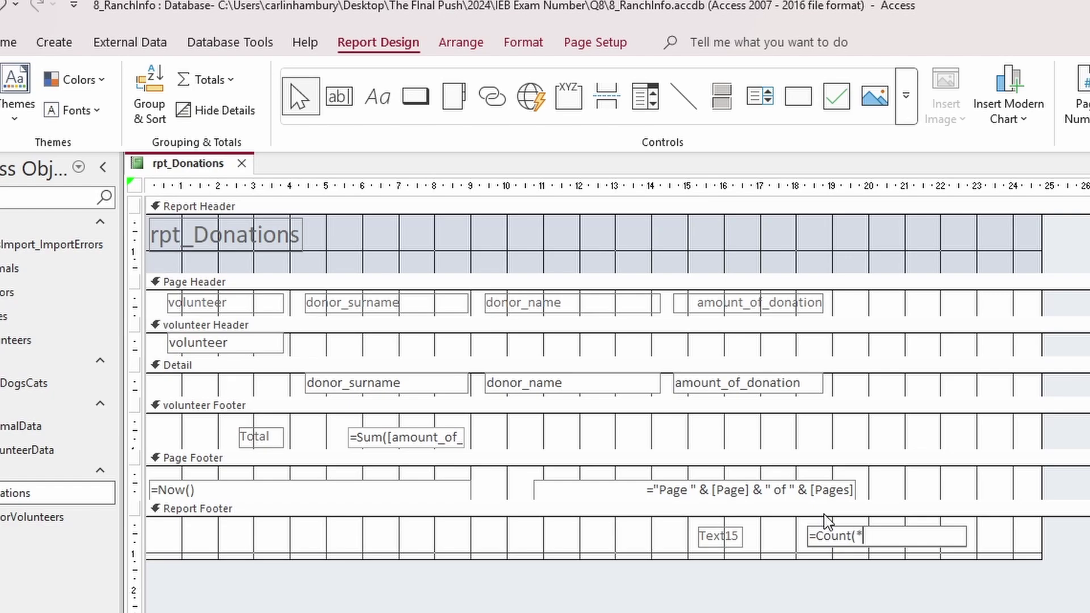
Step: Delete the label attached to the Report Footer count text box and check the end of rpt_Donations in Report view
{"action": "left_click", "coordinate": [657, 540]}
{"action": "left_click", "coordinate": [739, 542]}
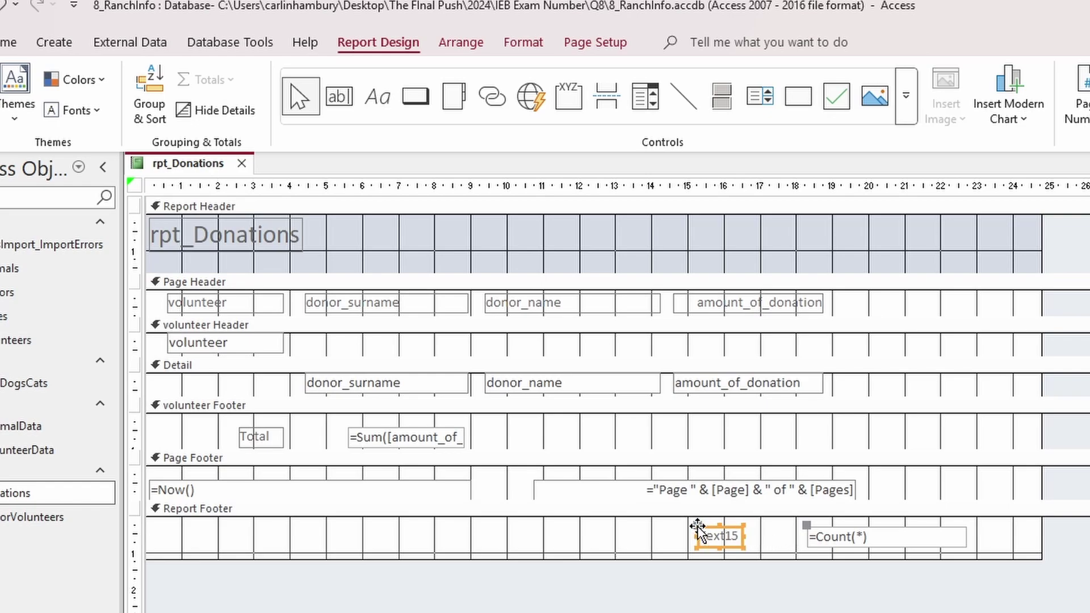
{"action": "key", "text": "Delete"}
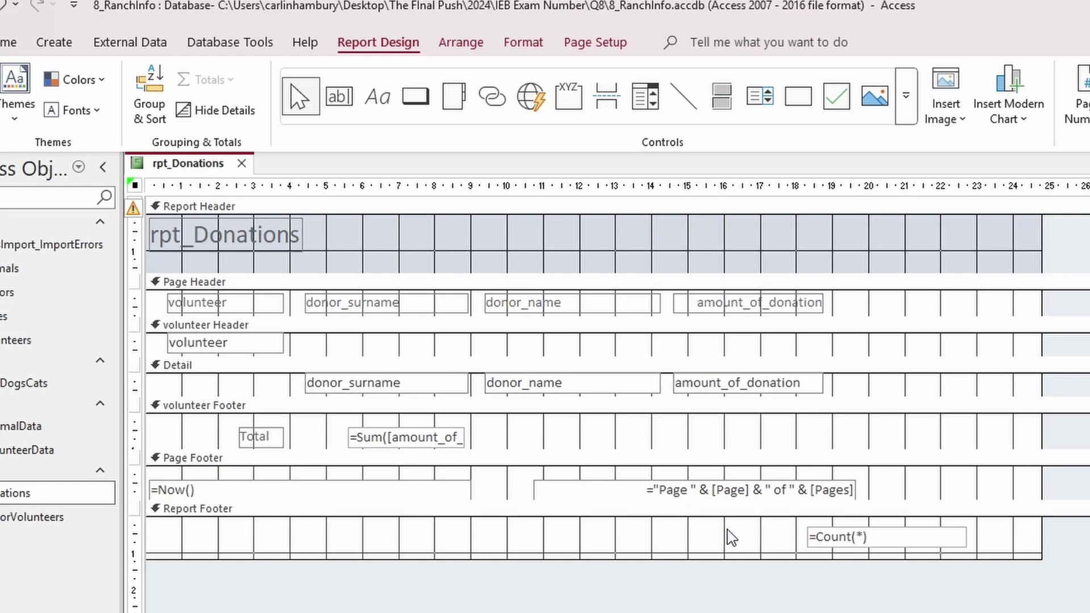
{"action": "left_click", "coordinate": [0, 91]}
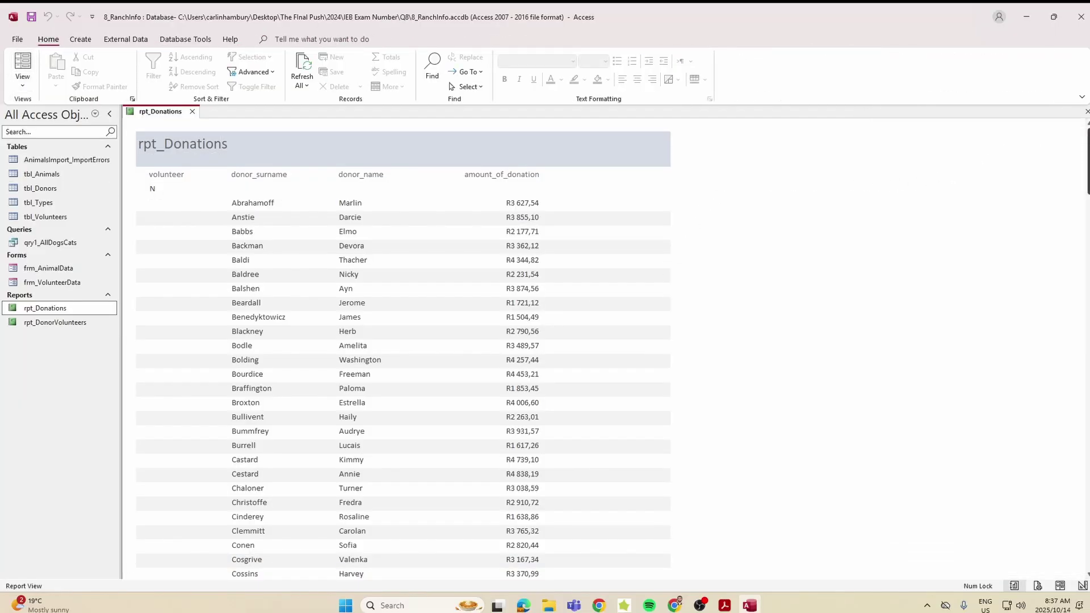
{"action": "left_click_drag", "start_coordinate": [1086, 152], "coordinate": [1085, 528]}
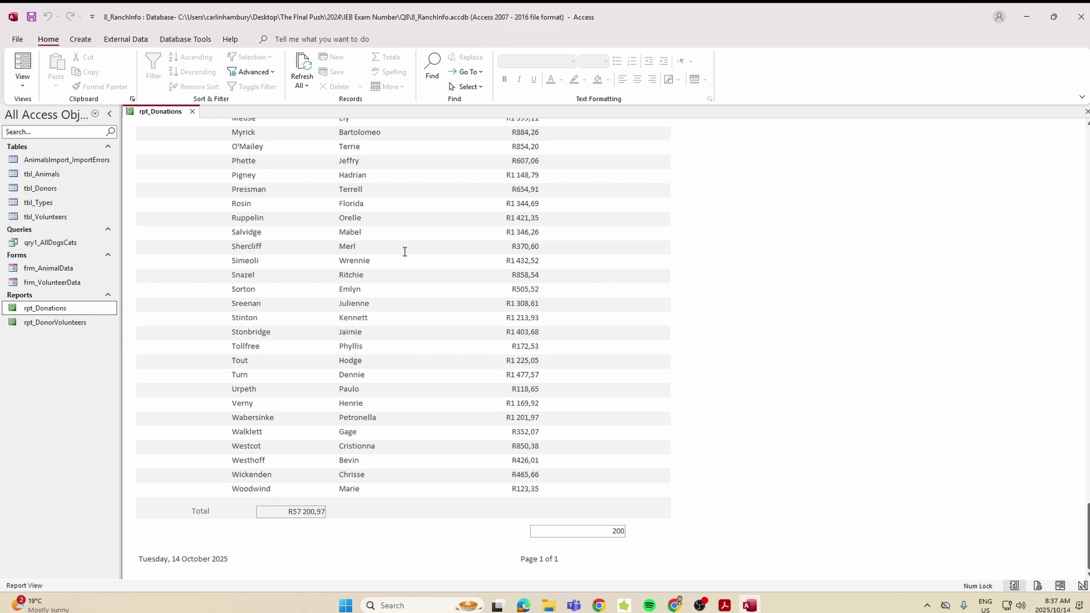
Step: Switch to the exam paper PDF and examine the trust_fund_amount column in the Figure 6 example
{"action": "right_click", "coordinate": [44, 308]}
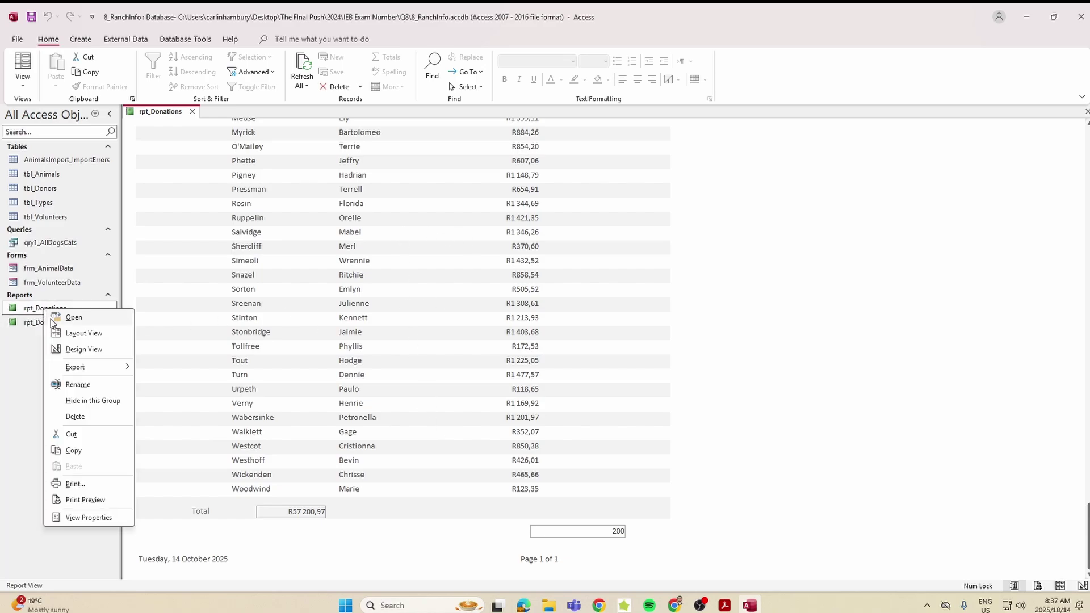
{"action": "left_click", "coordinate": [72, 349]}
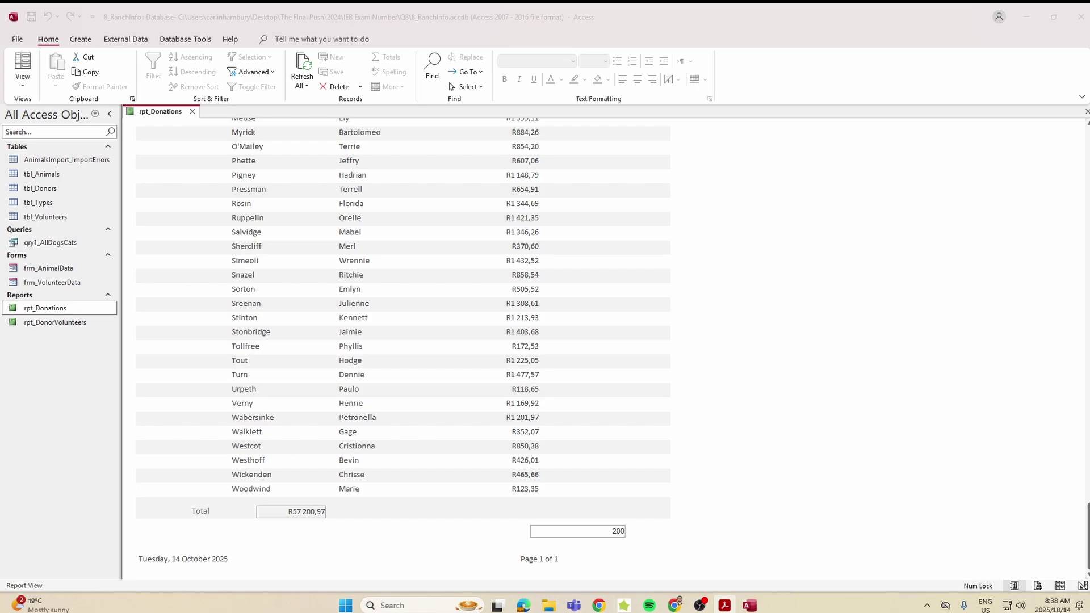
{"action": "double_click", "coordinate": [588, 186]}
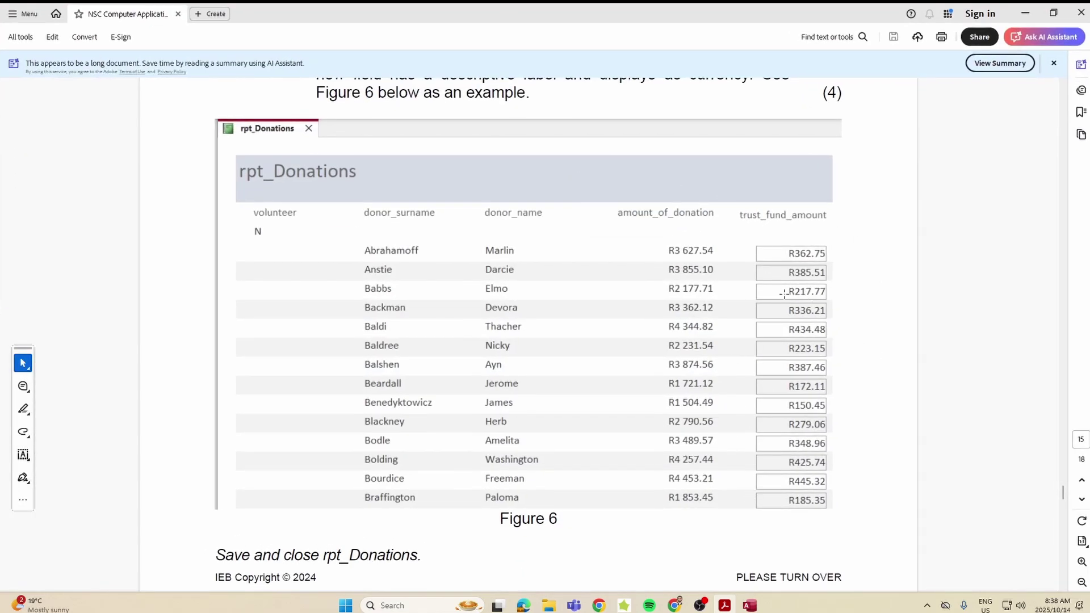
{"action": "left_click_drag", "start_coordinate": [761, 7], "coordinate": [108, 394]}
Step: Add a label about 4.7 cm wide reading trust_fund_amount to the Page Header of rpt_Donations, beside the amount_of_donation heading
{"action": "right_click", "coordinate": [45, 307]}
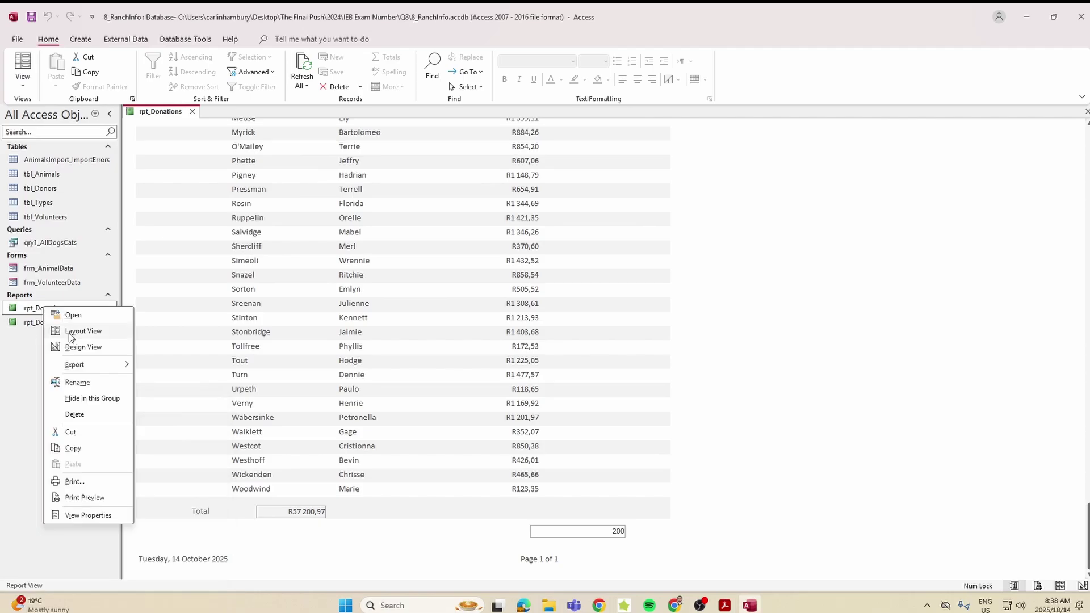
{"action": "left_click", "coordinate": [71, 346]}
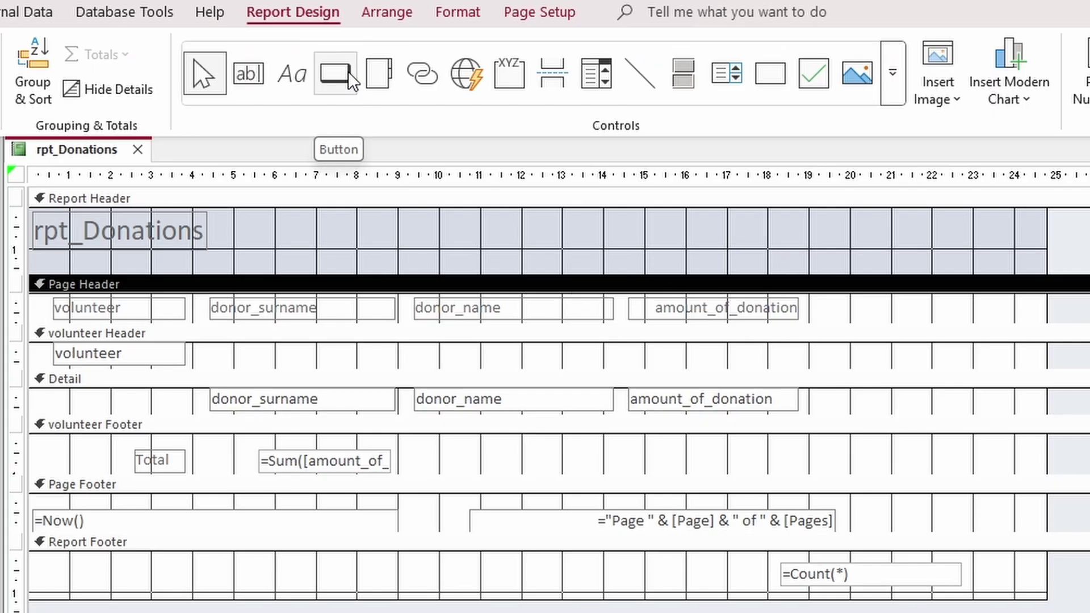
{"action": "left_click", "coordinate": [288, 78]}
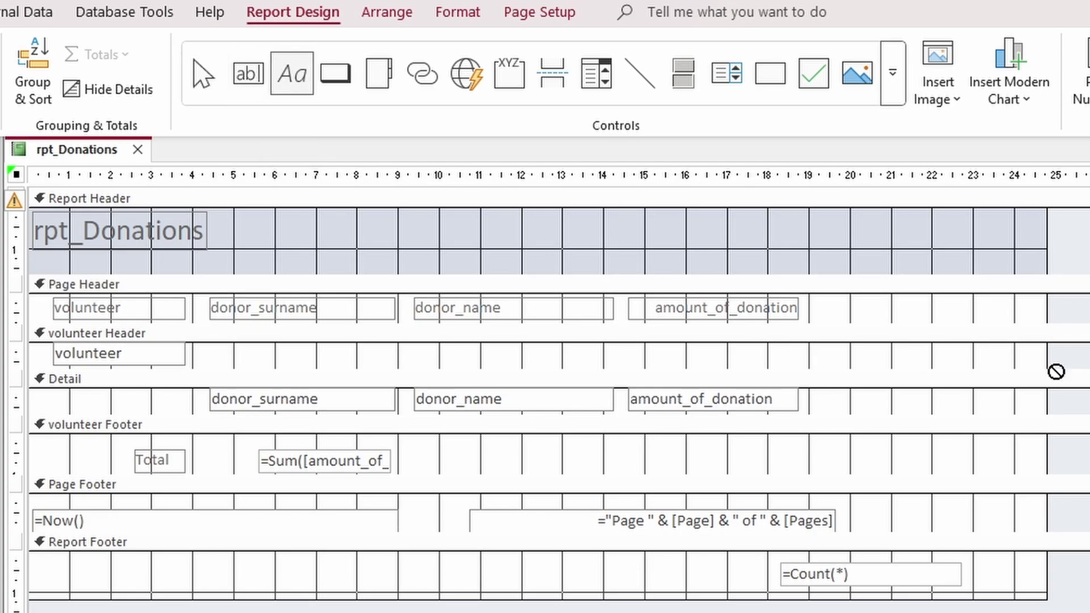
{"action": "left_click_drag", "start_coordinate": [835, 303], "coordinate": [1026, 324]}
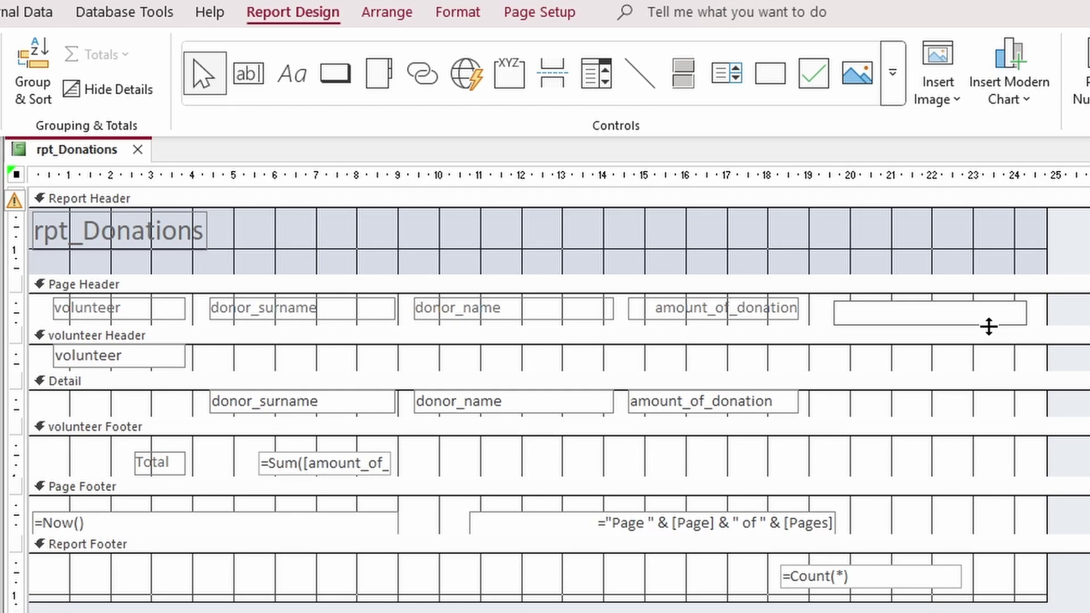
{"action": "type", "text": "trust_fund"}
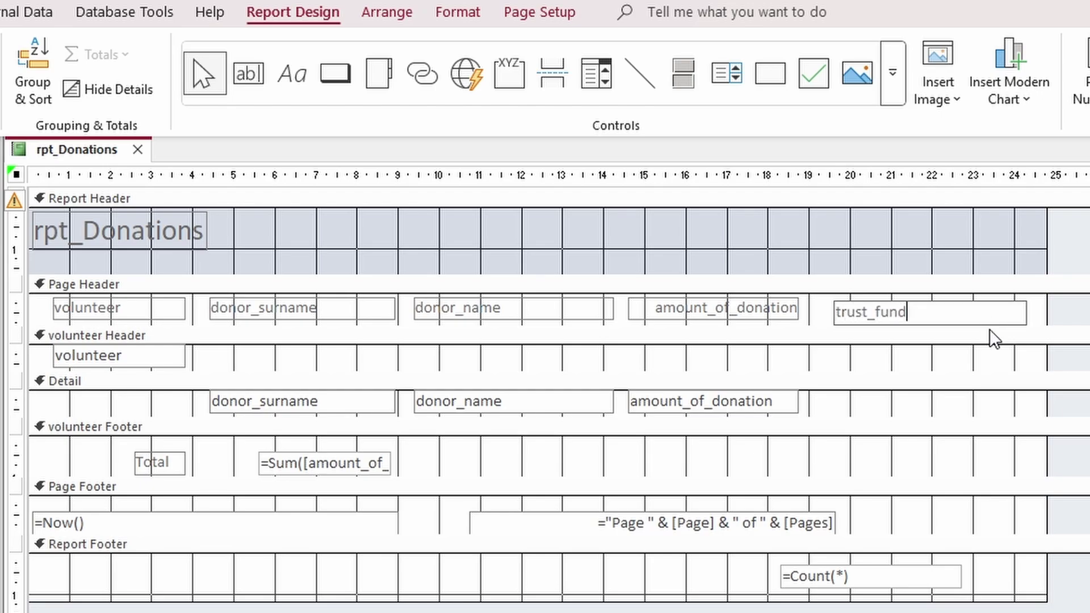
{"action": "type", "text": "_amount"}
{"action": "left_click", "coordinate": [898, 401]}
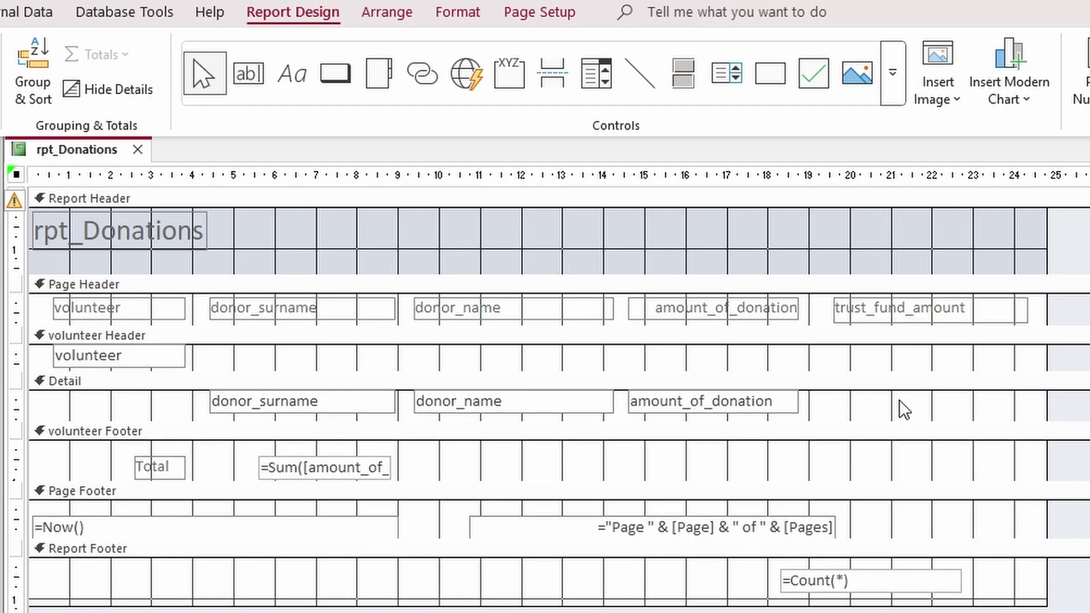
Step: Add a text box about 4.6 cm wide to the Detail section beneath the trust_fund_amount heading, with the expression =[amount_of_donation]*0.1
{"action": "left_click", "coordinate": [258, 80]}
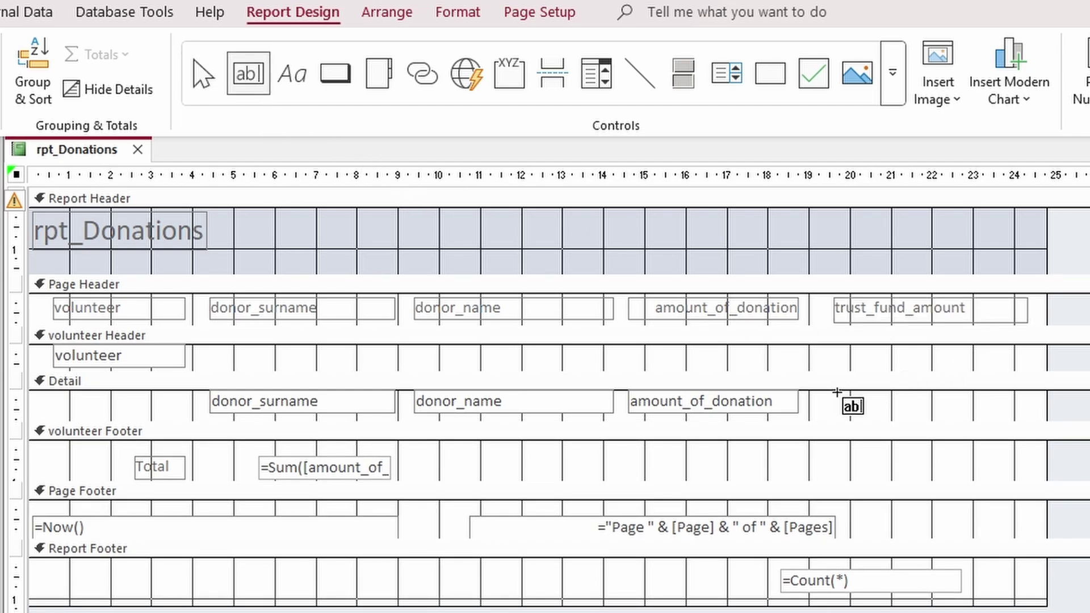
{"action": "left_click_drag", "start_coordinate": [834, 396], "coordinate": [1025, 422]}
{"action": "left_click", "coordinate": [903, 413]}
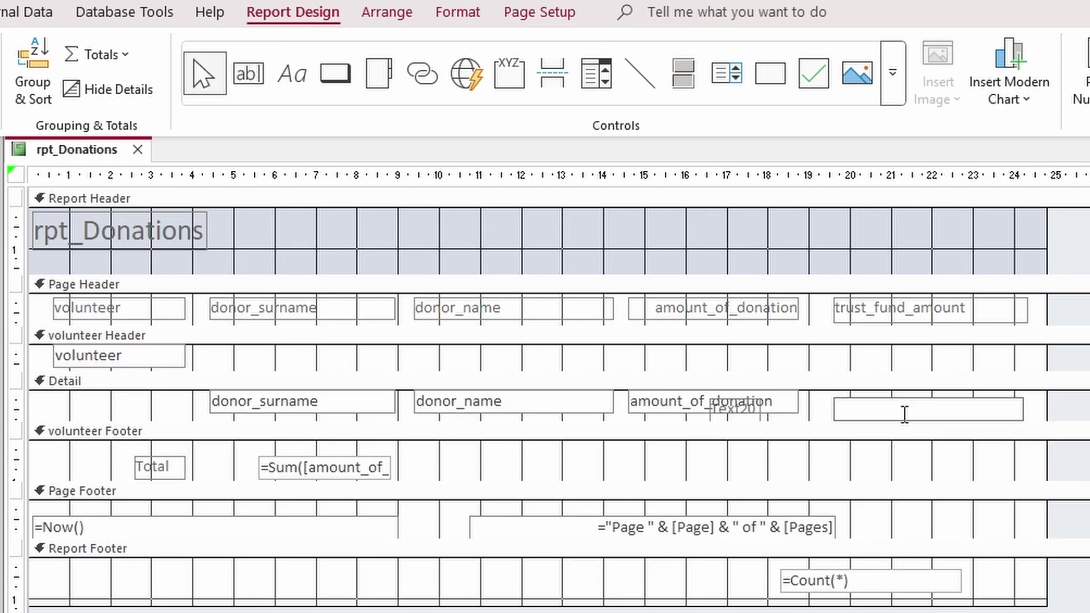
{"action": "type", "text": "=[amount_of_"}
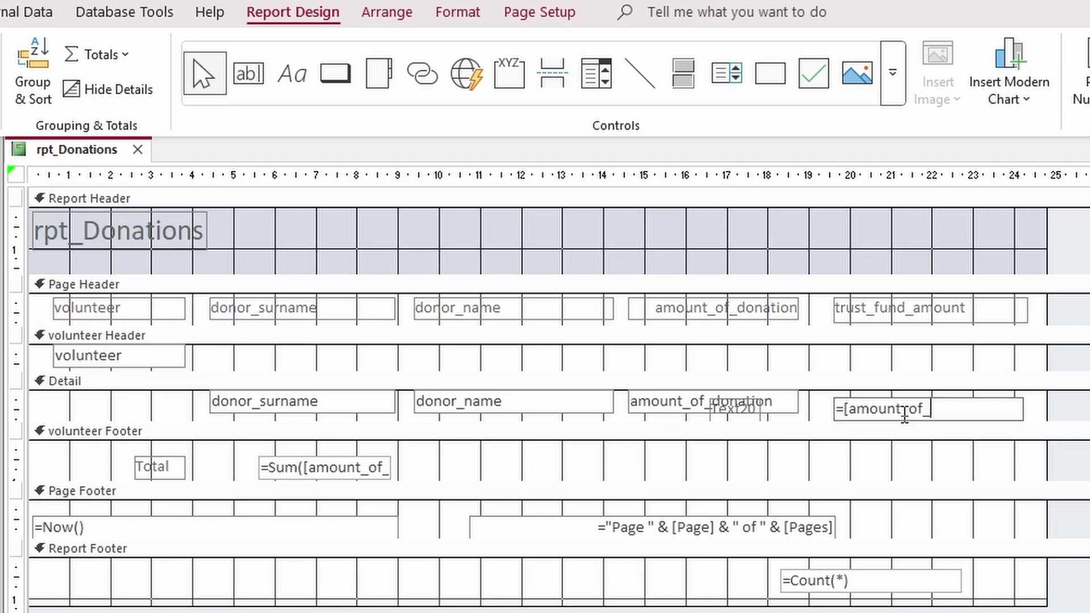
{"action": "type", "text": "donation]*0"}
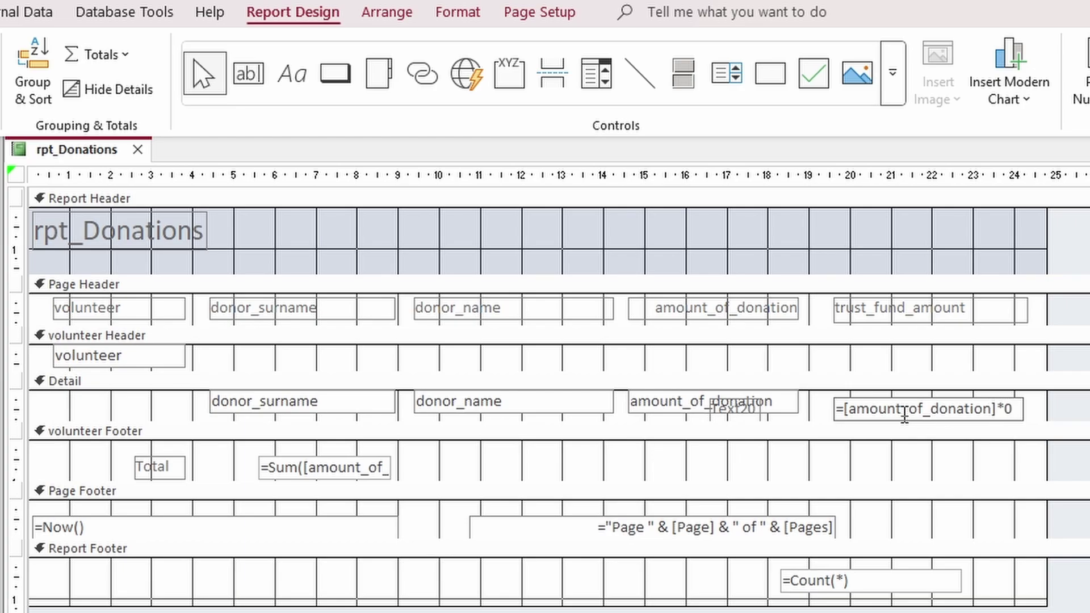
{"action": "type", "text": ".1"}
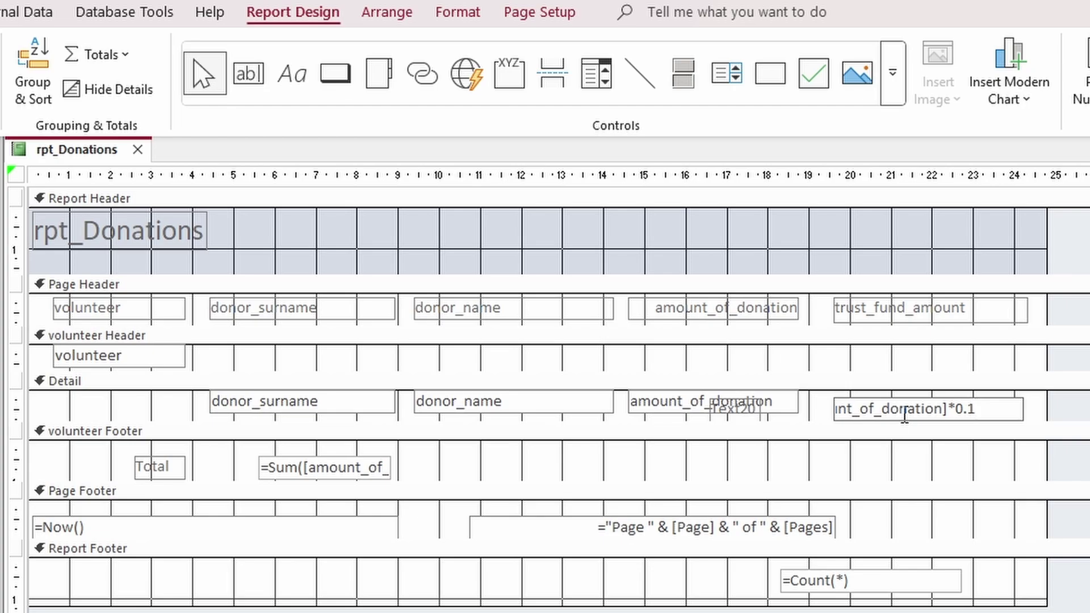
{"action": "left_click", "coordinate": [759, 412]}
{"action": "left_click", "coordinate": [766, 585]}
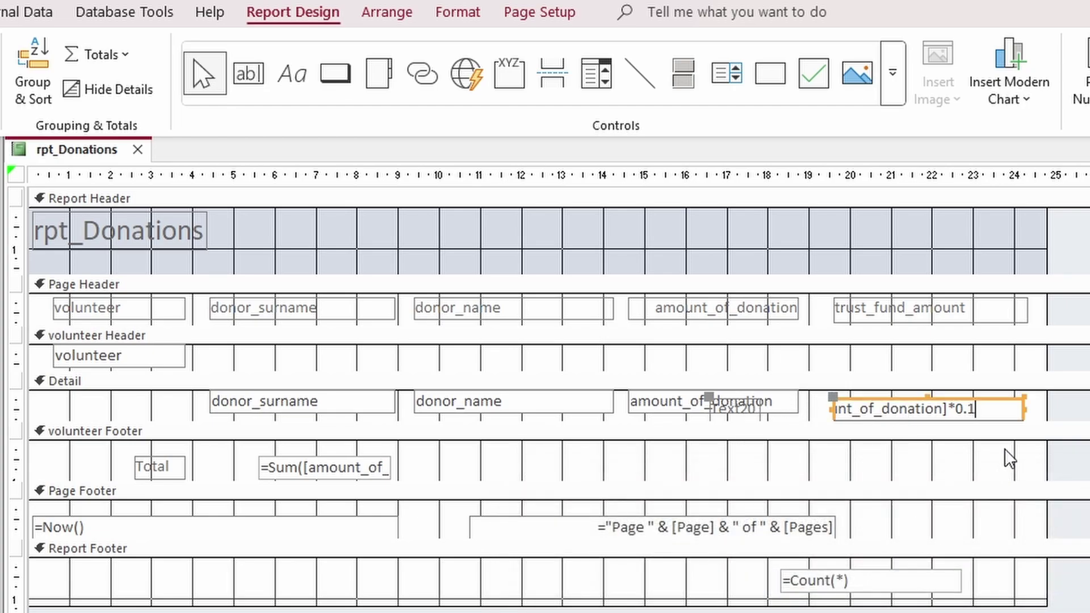
{"action": "left_click", "coordinate": [1009, 420]}
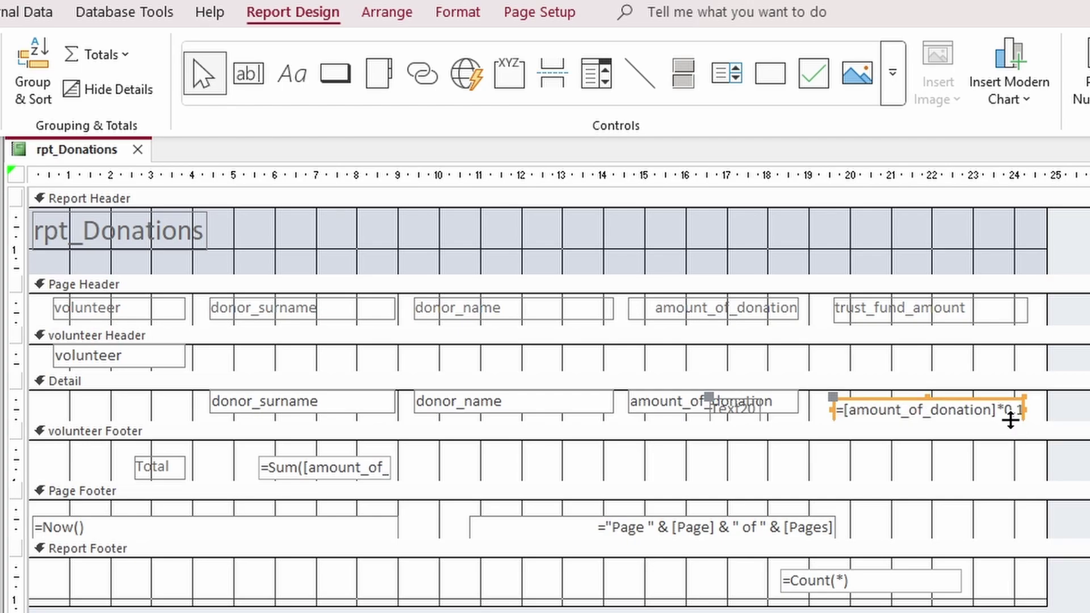
Step: Delete the label attached to the new Detail text box and check the trust fund column in Report view
{"action": "left_click", "coordinate": [719, 409]}
{"action": "key", "text": "Delete"}
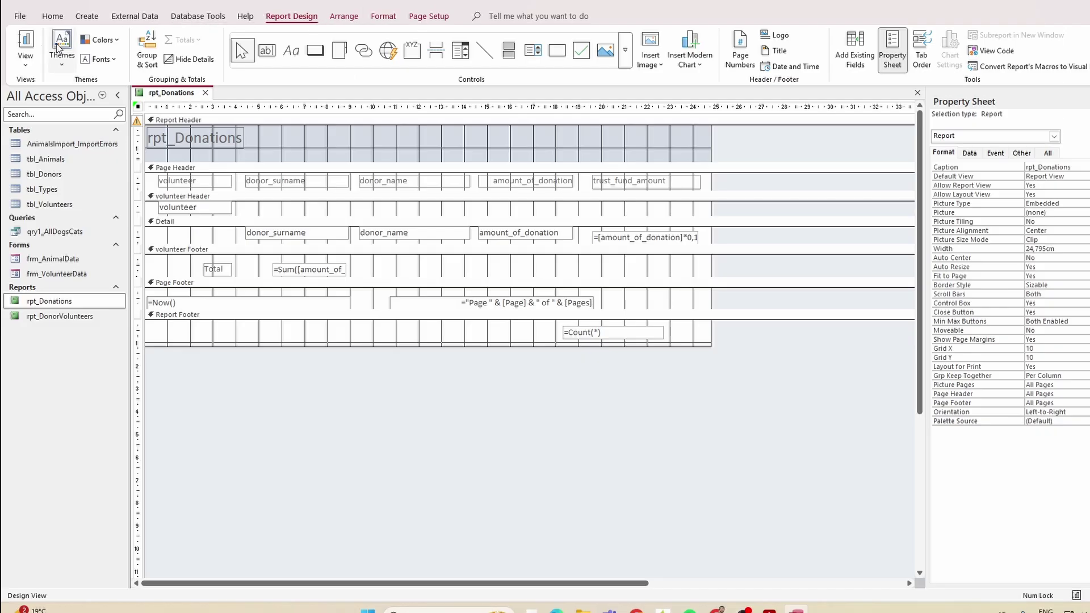
{"action": "left_click", "coordinate": [25, 45]}
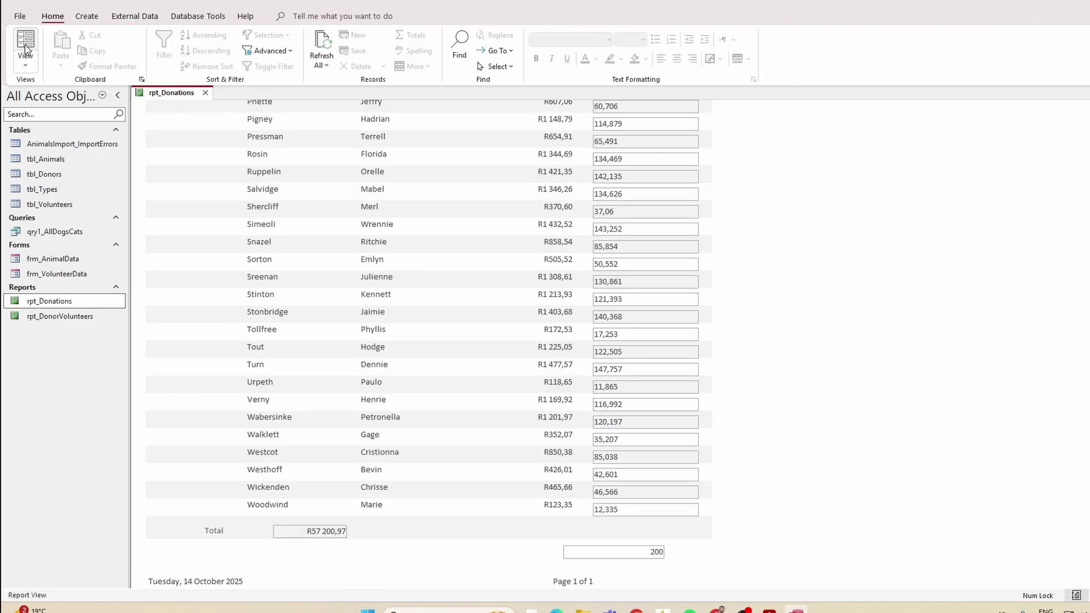
{"action": "scroll", "coordinate": [662, 332], "scroll_direction": "up", "scroll_amount": 8}
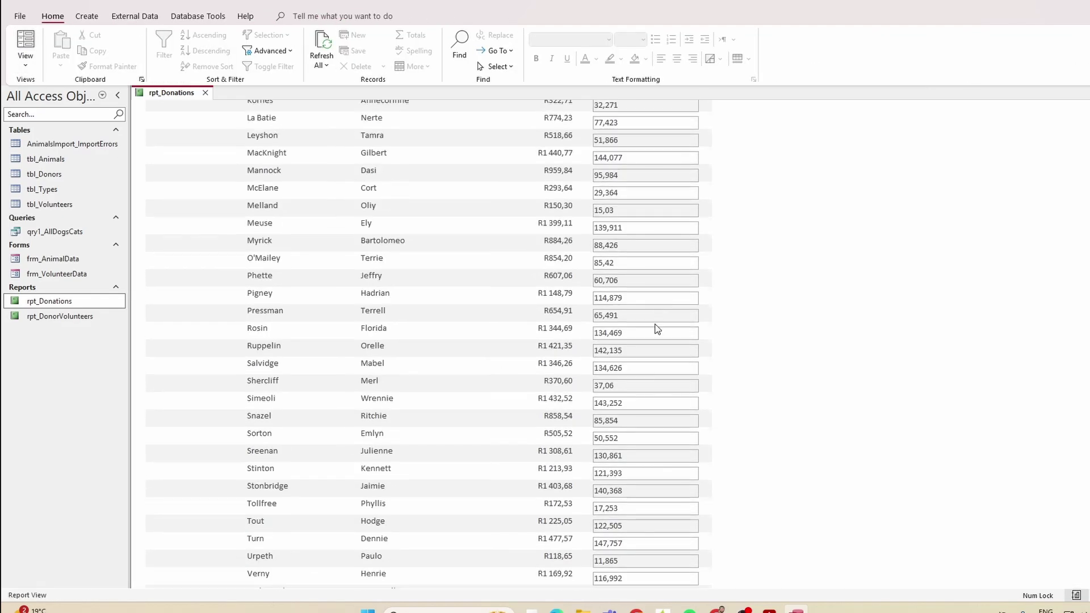
Step: Set the format of the trust fund text box in the Detail section of rpt_Donations to Currency and check it in Report view
{"action": "scroll", "coordinate": [656, 324], "scroll_direction": "up", "scroll_amount": 5}
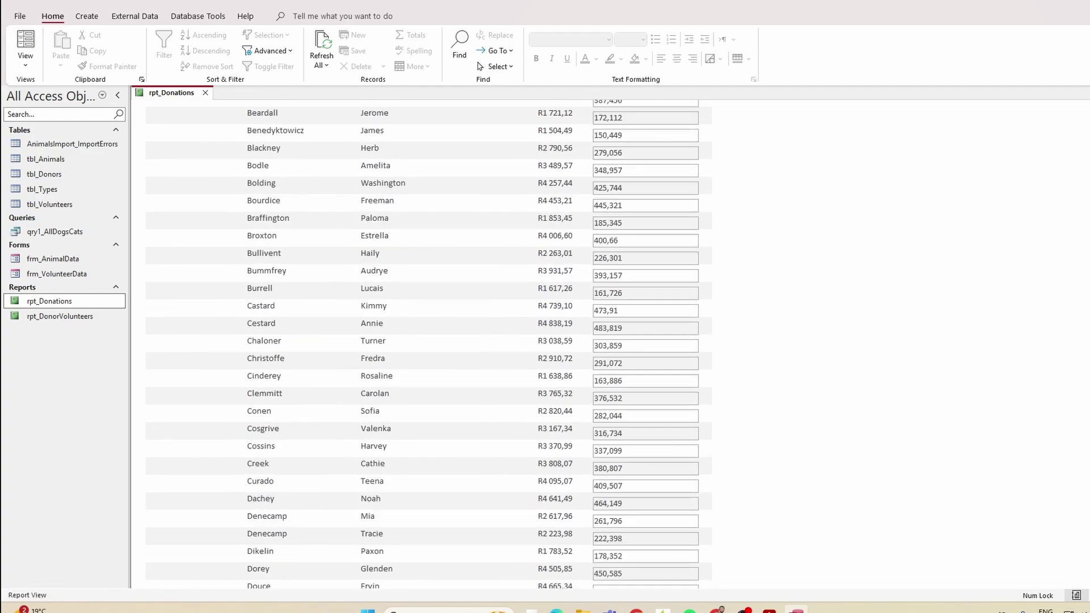
{"action": "left_click", "coordinate": [23, 40]}
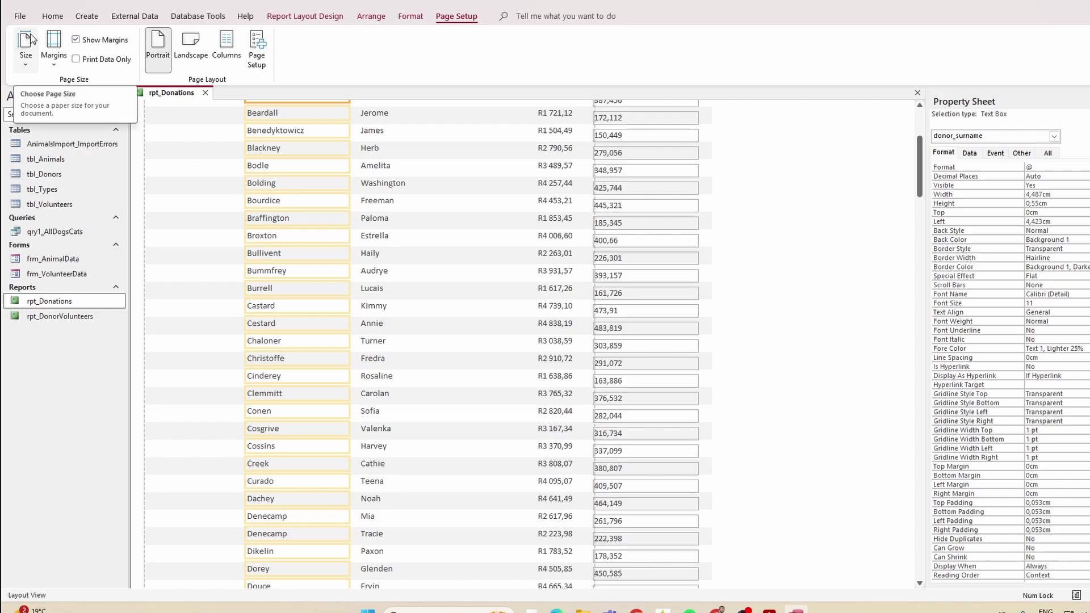
{"action": "right_click", "coordinate": [45, 301]}
{"action": "left_click", "coordinate": [83, 343]}
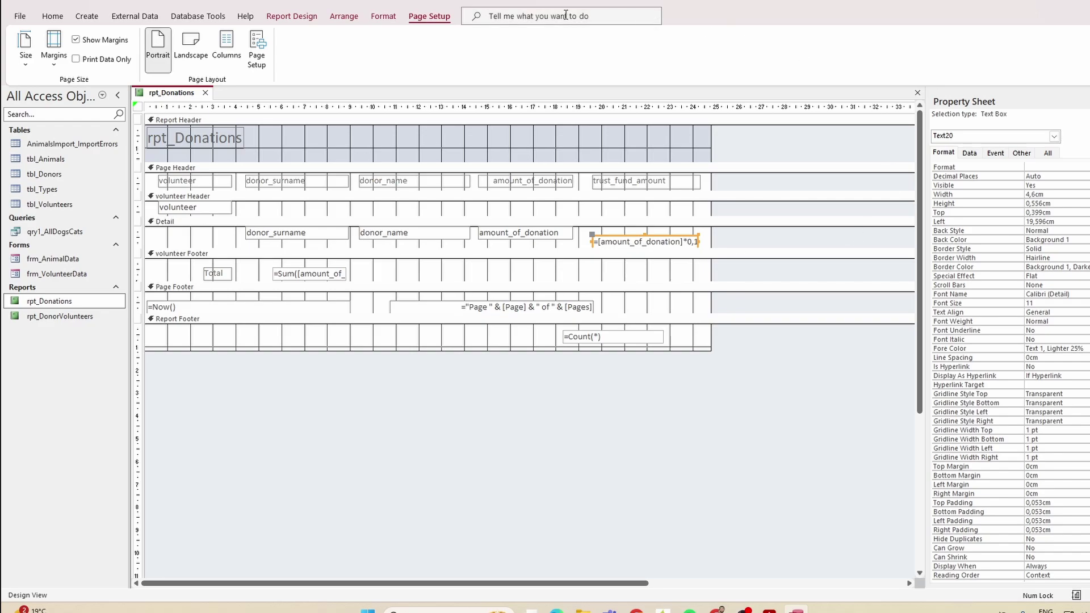
{"action": "left_click", "coordinate": [287, 18]}
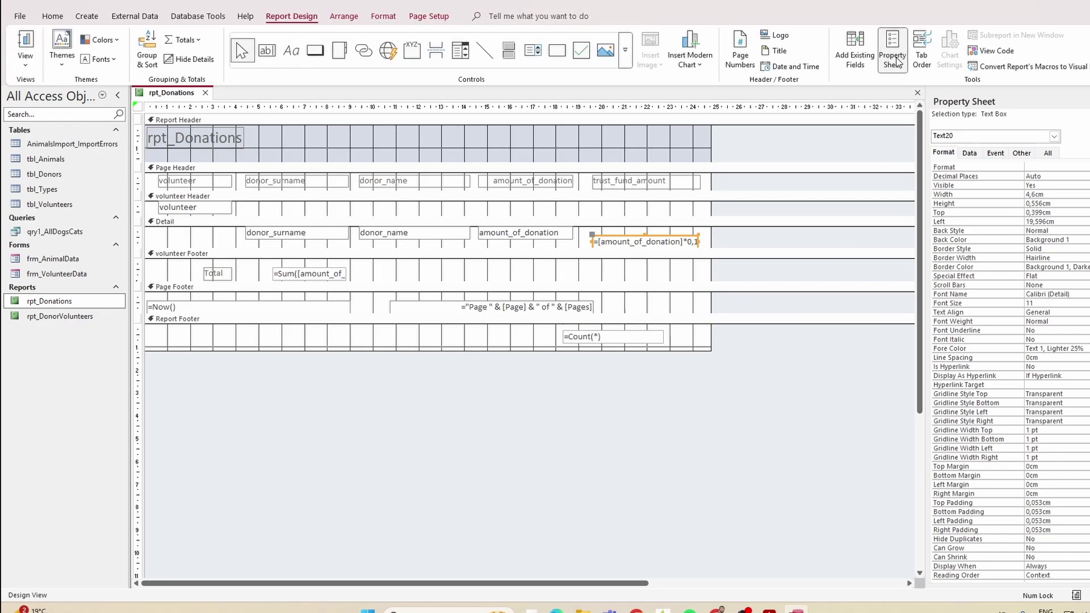
{"action": "left_click", "coordinate": [1075, 167]}
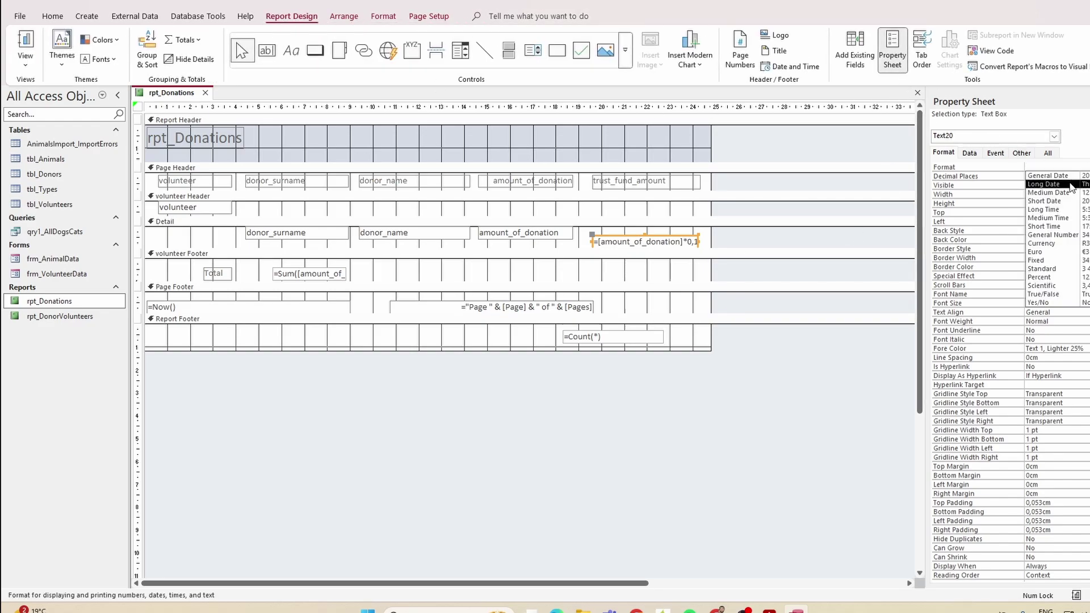
{"action": "left_click", "coordinate": [1071, 244]}
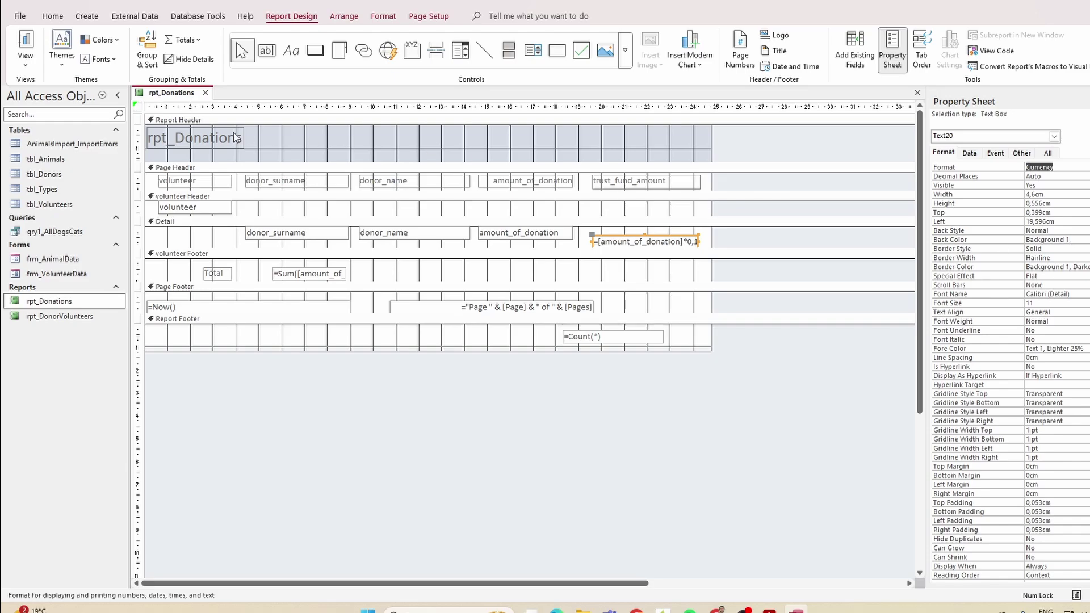
{"action": "left_click", "coordinate": [23, 41]}
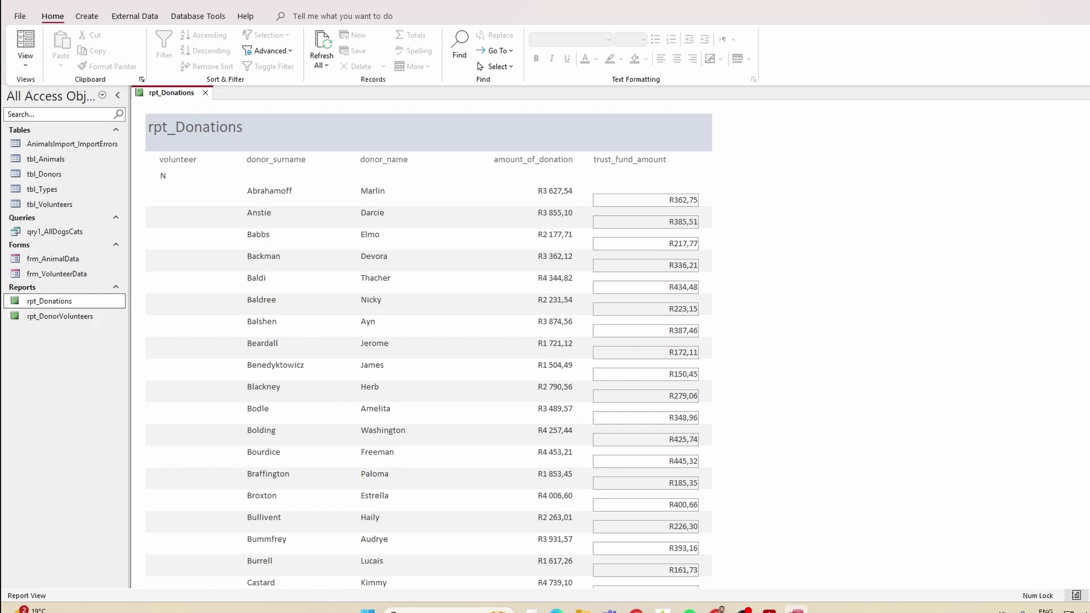
Step: Switch to the exam paper PDF, read question 8.8 on the qry1_AllDogsCats query, and return to the Access database
{"action": "left_click", "coordinate": [769, 610]}
{"action": "left_click_drag", "start_coordinate": [75, 284], "coordinate": [529, 64]}
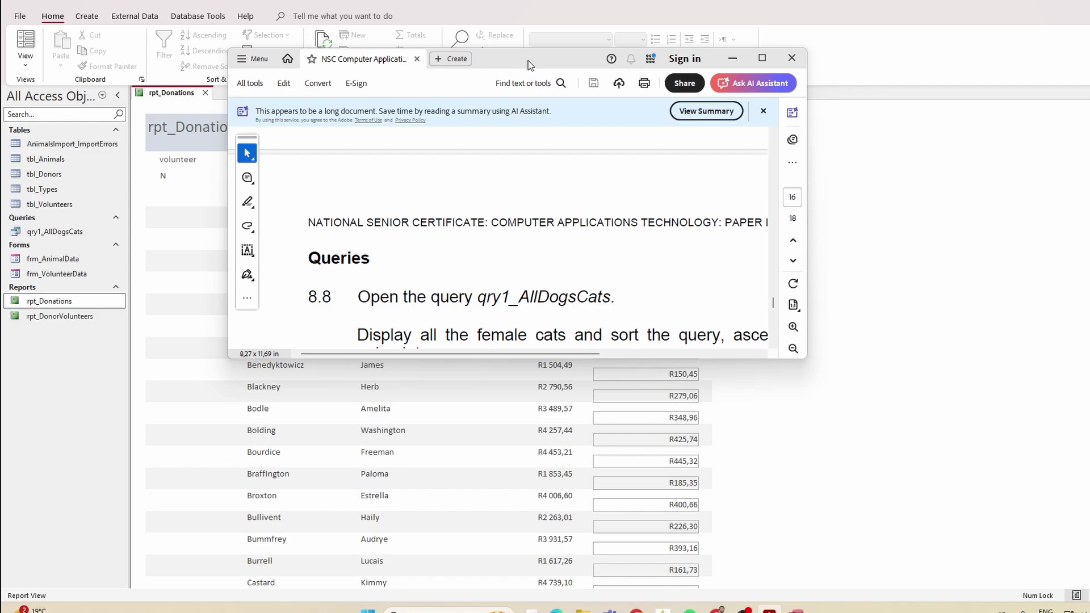
{"action": "double_click", "coordinate": [529, 65]}
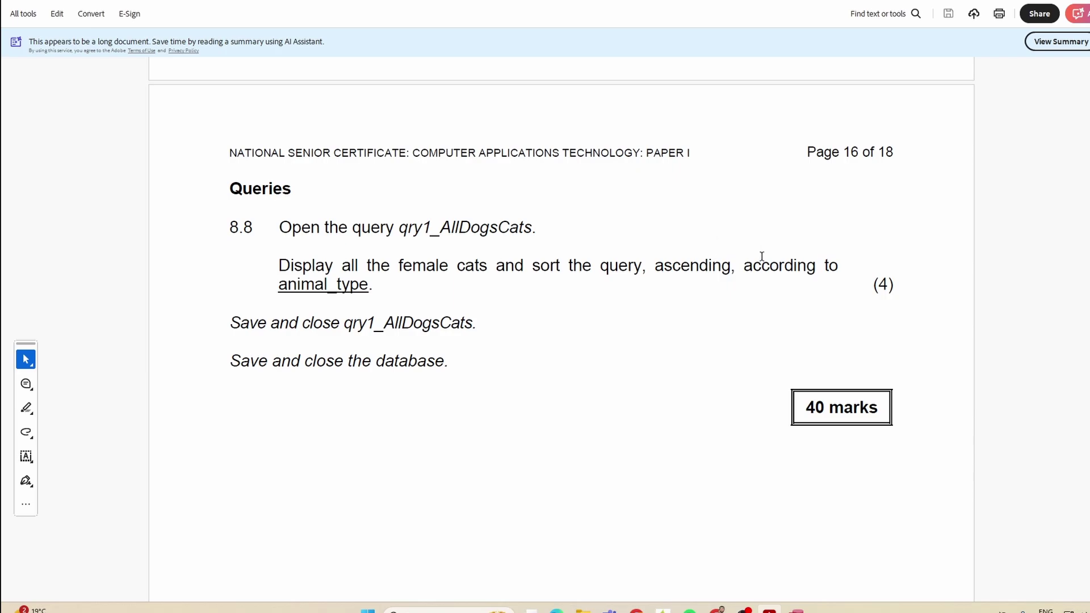
{"action": "double_click", "coordinate": [584, 25]}
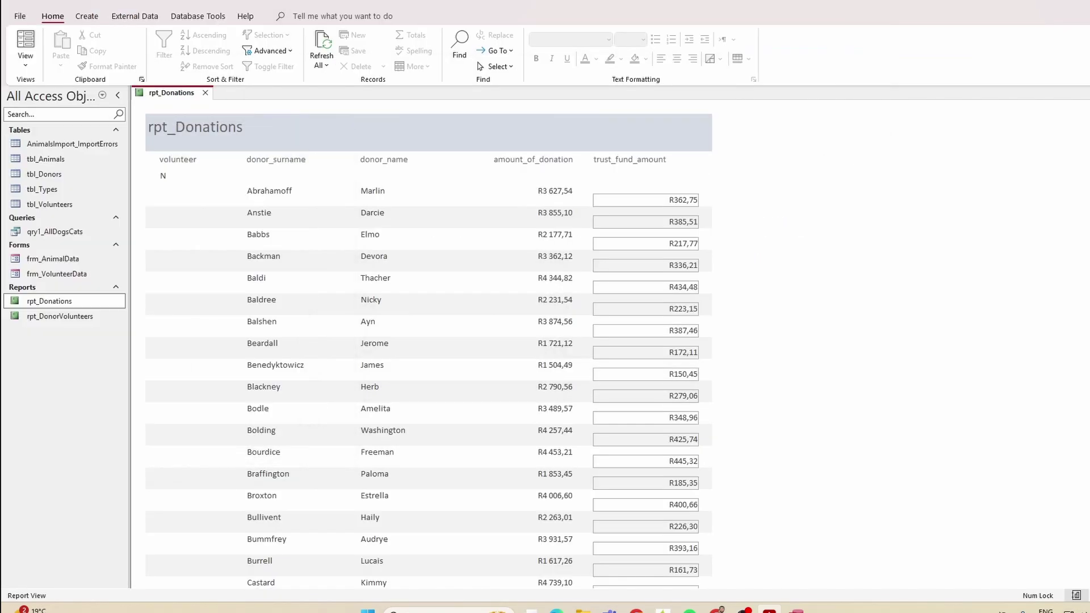
Step: Save and close rpt_Donations, and open the query qry1_AllDogsCats in Design view
{"action": "left_click", "coordinate": [205, 93]}
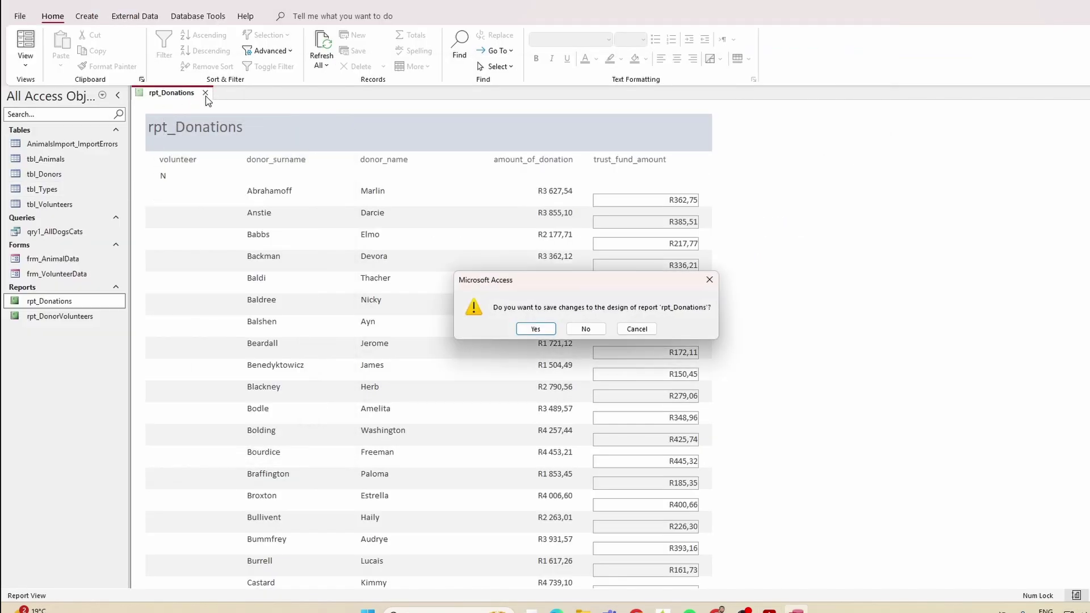
{"action": "left_click", "coordinate": [531, 329]}
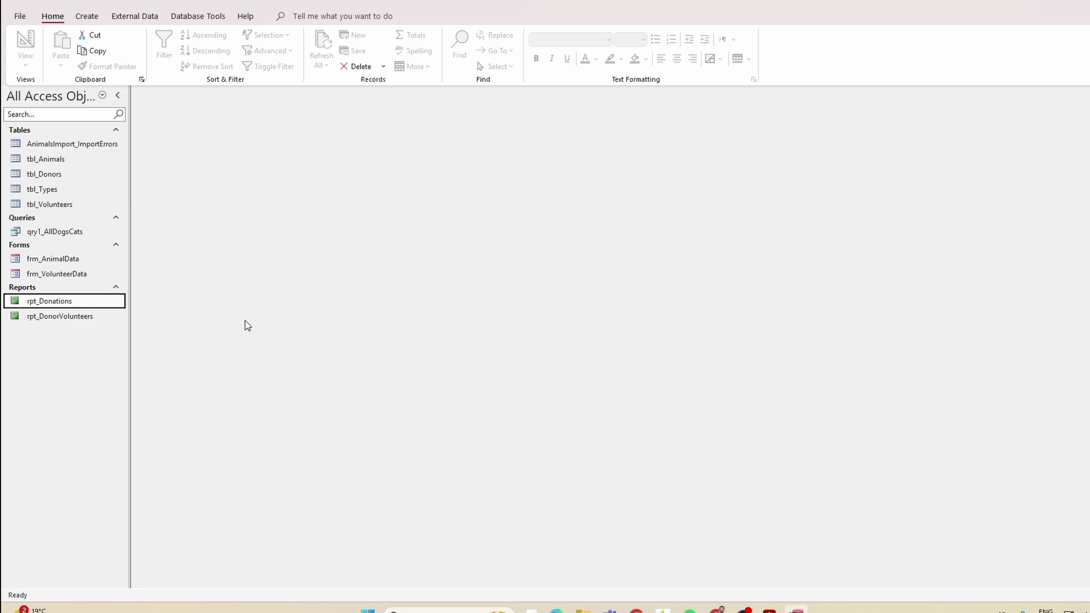
{"action": "double_click", "coordinate": [33, 232]}
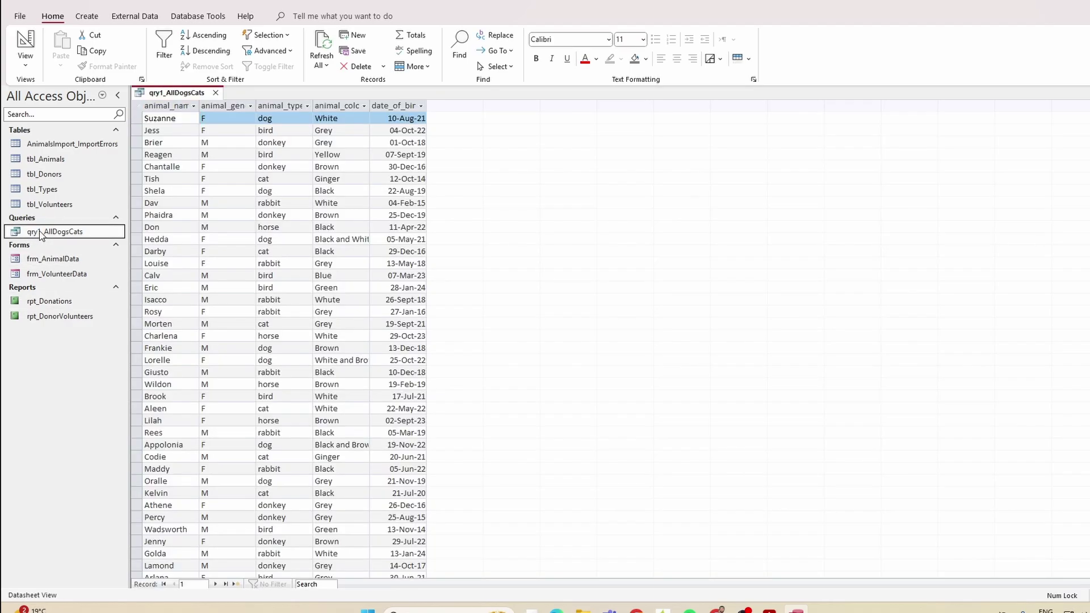
{"action": "right_click", "coordinate": [41, 234]}
{"action": "left_click", "coordinate": [67, 258]}
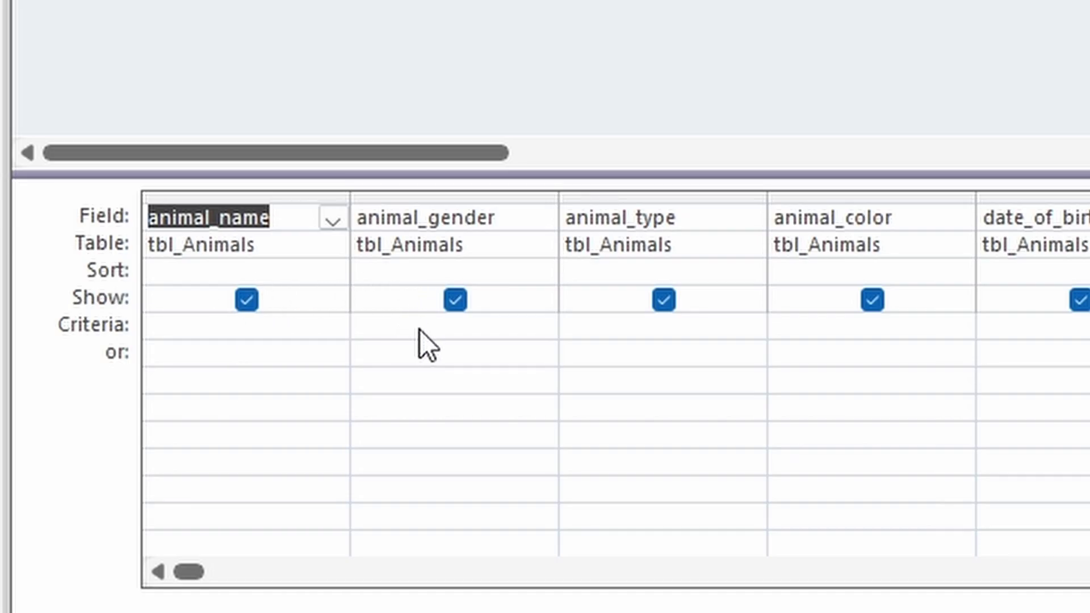
Step: Set the animal_gender criterion to F and check the filtered records in Datasheet view
{"action": "left_click", "coordinate": [420, 329]}
{"action": "type", "text": "F"}
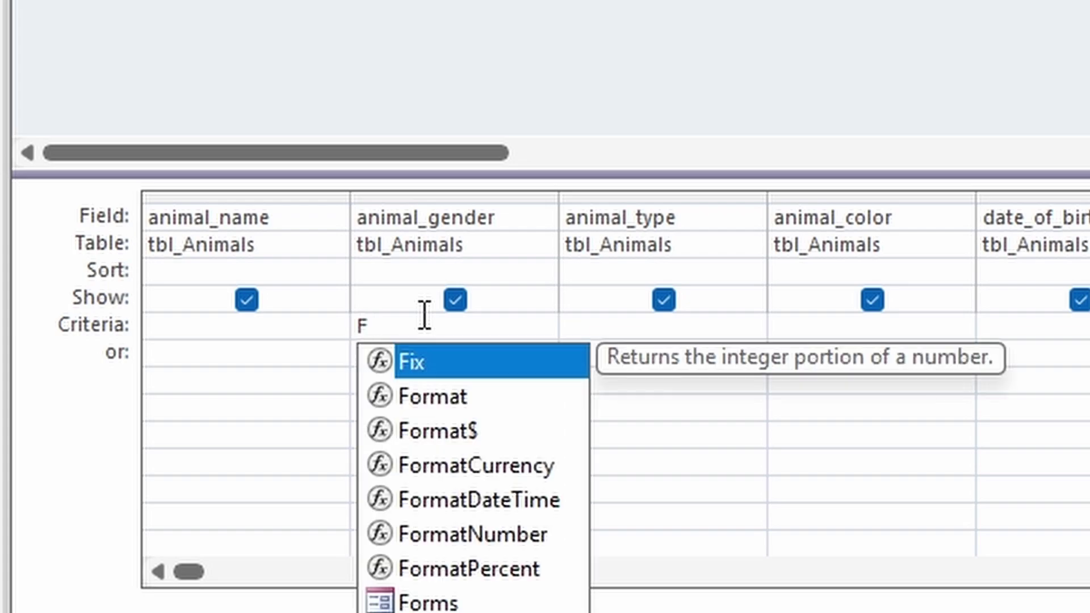
{"action": "left_click", "coordinate": [226, 386]}
{"action": "left_click", "coordinate": [25, 65]}
{"action": "left_click", "coordinate": [73, 80]}
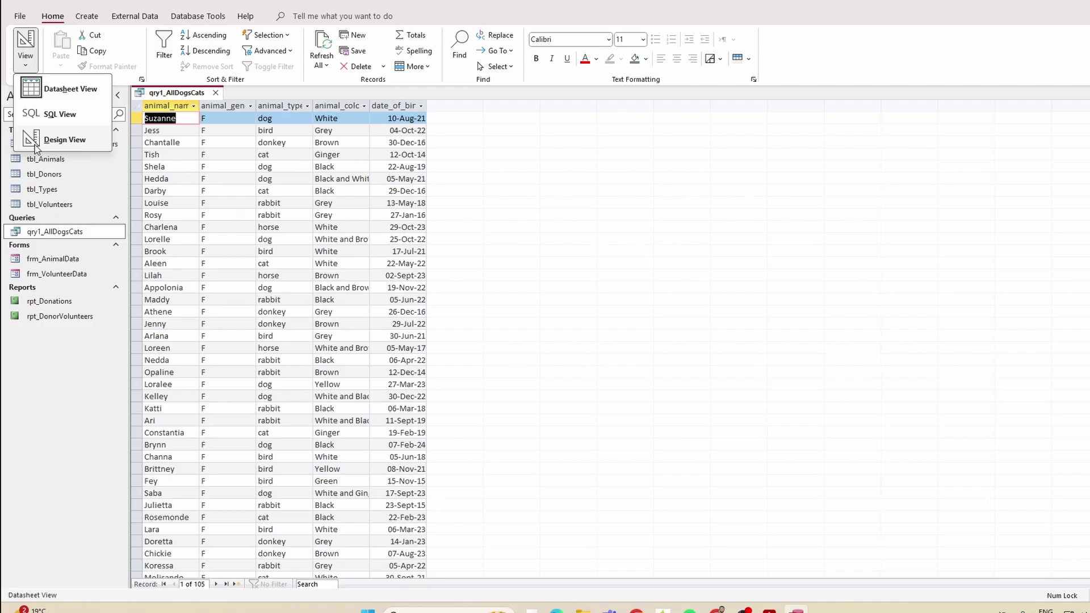
Step: Return to the query design, set the animal_type criterion to Cat, and display the resulting records
{"action": "left_click", "coordinate": [25, 46]}
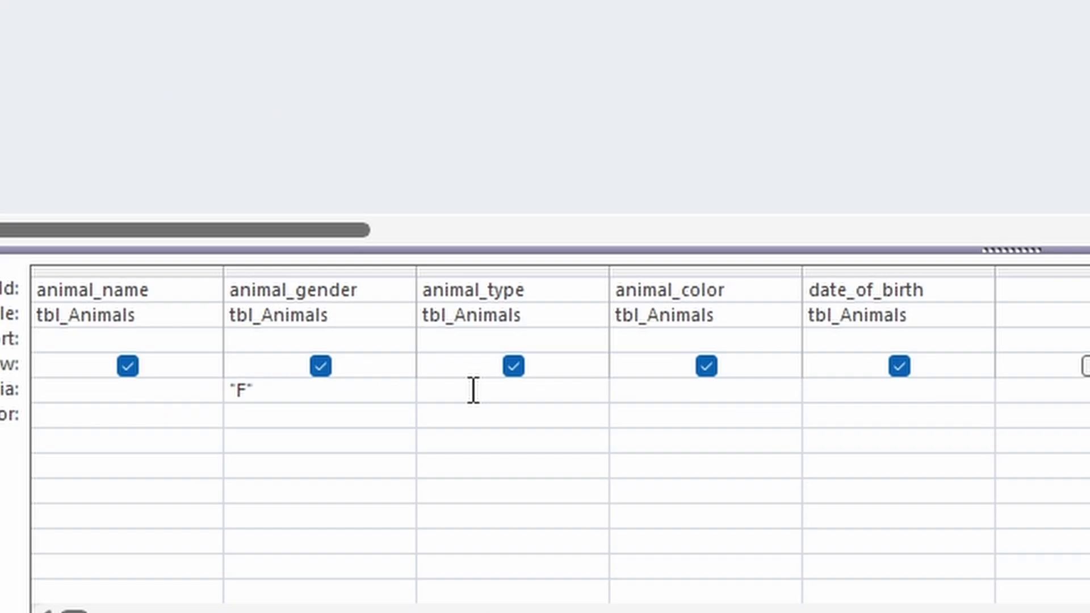
{"action": "left_click", "coordinate": [473, 390]}
{"action": "type", "text": "Cat"}
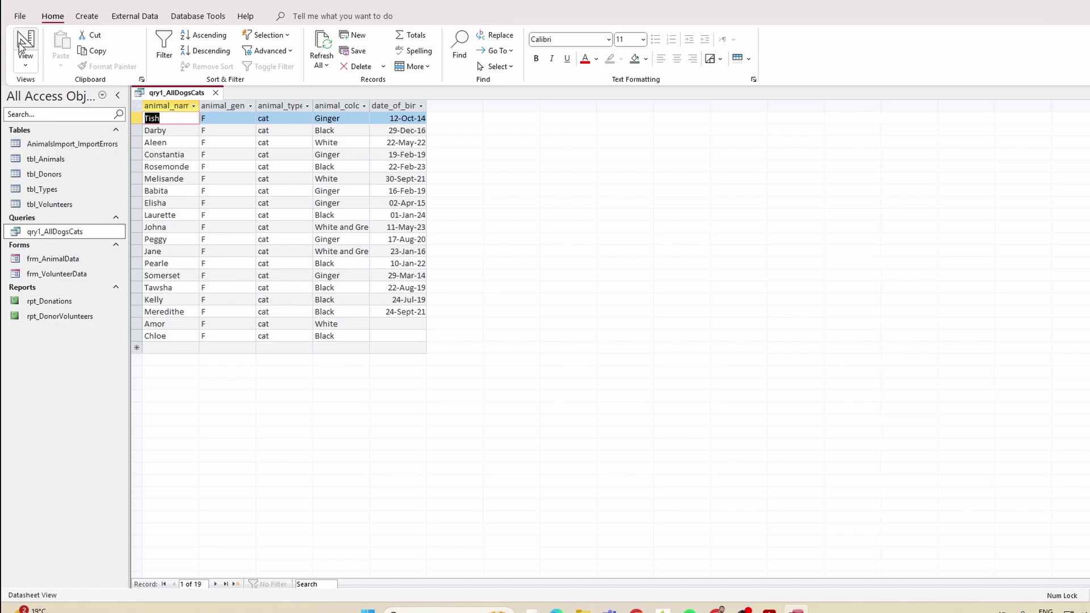
Step: Sort qry1_AllDogsCats by animal_type in ascending order in the query design and run the query
{"action": "left_click", "coordinate": [24, 45]}
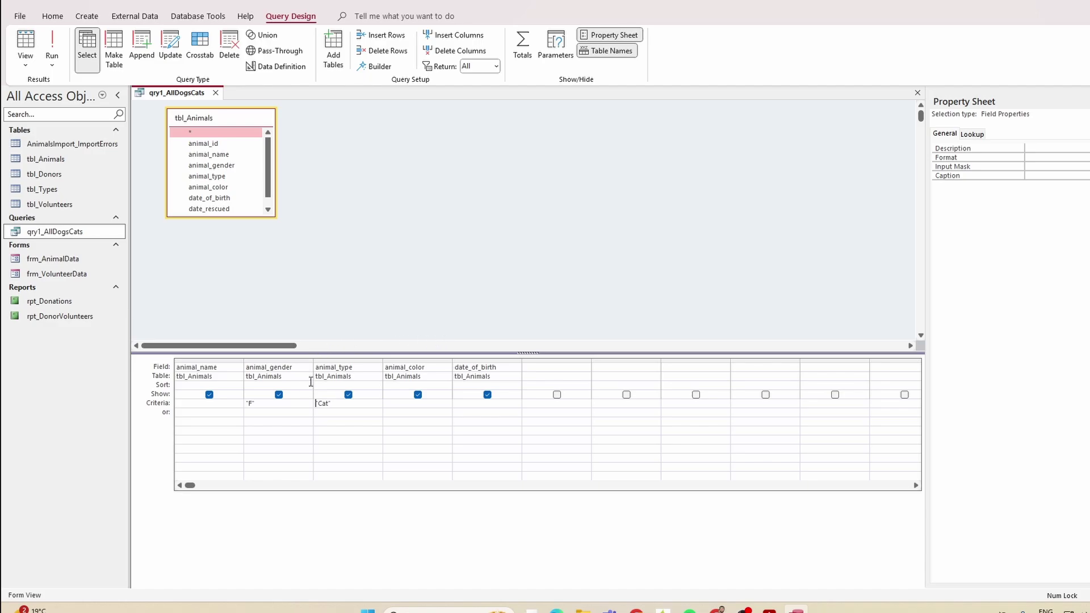
{"action": "left_click", "coordinate": [341, 385]}
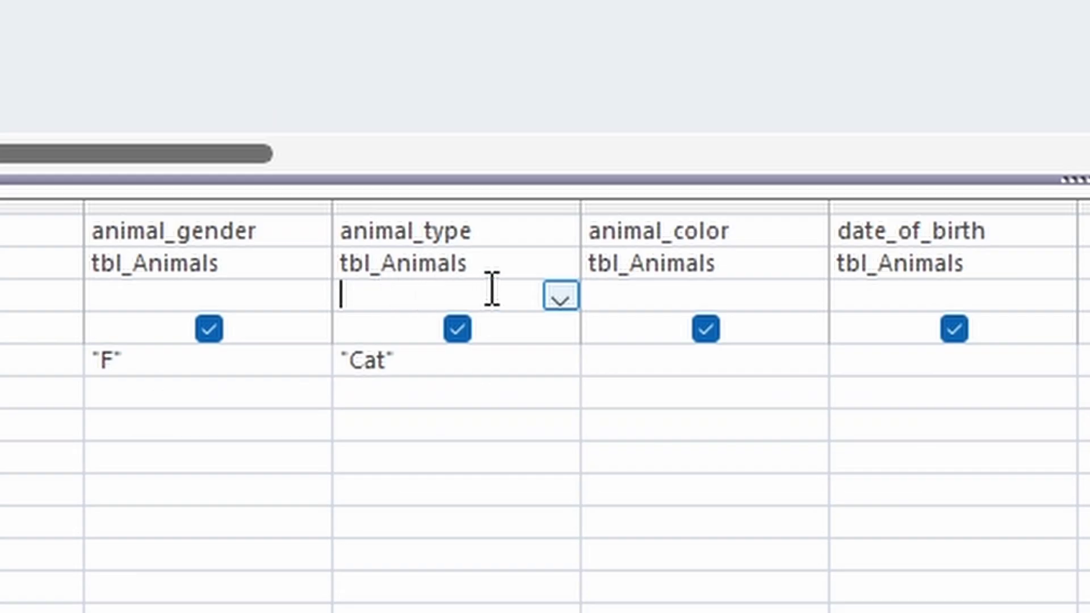
{"action": "left_click", "coordinate": [560, 296]}
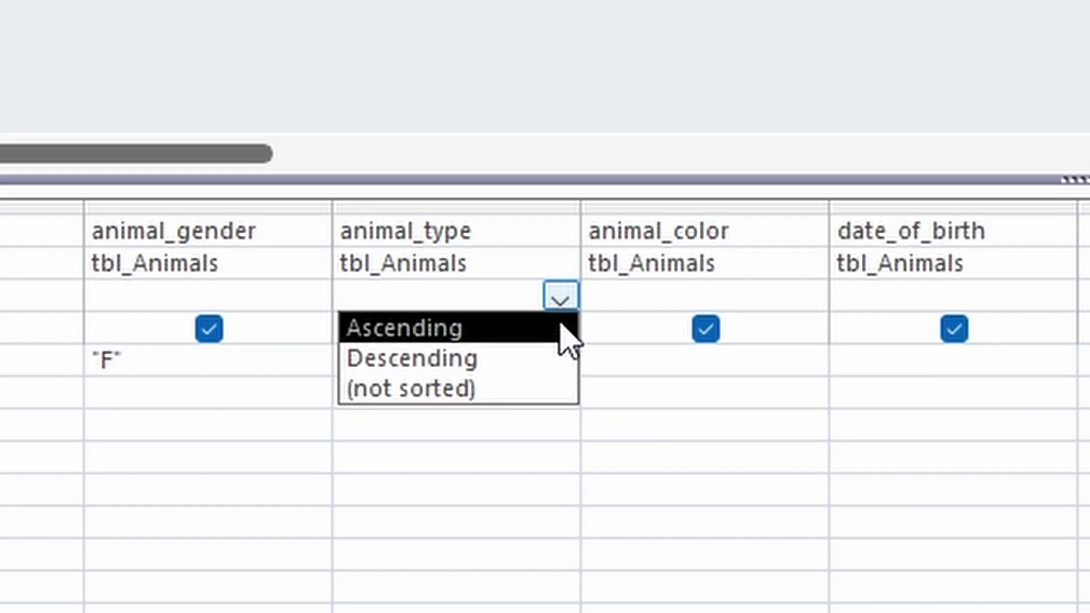
{"action": "left_click", "coordinate": [559, 326]}
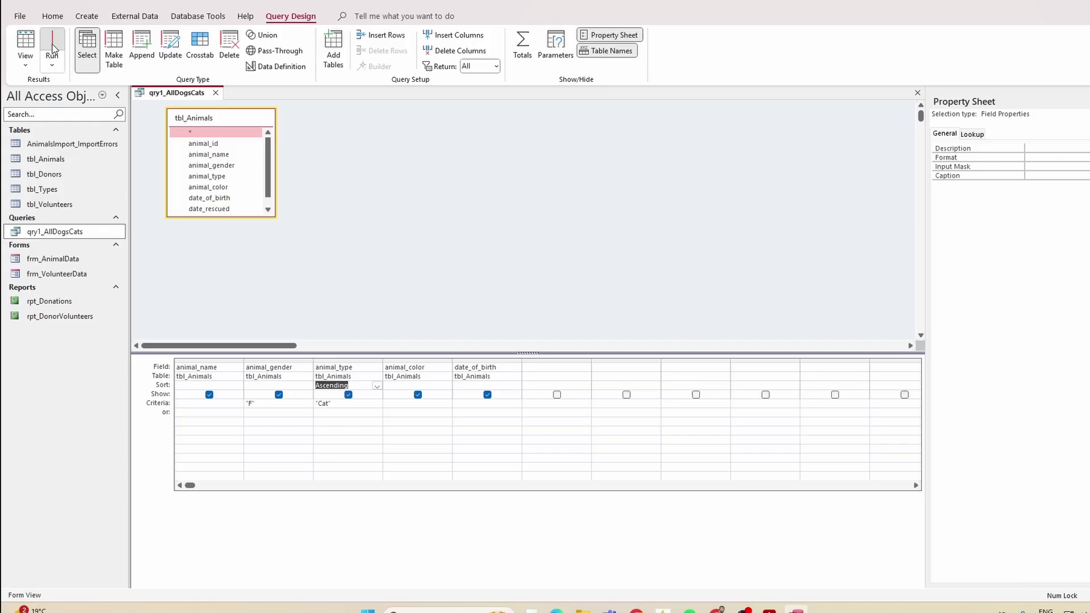
{"action": "left_click", "coordinate": [52, 48]}
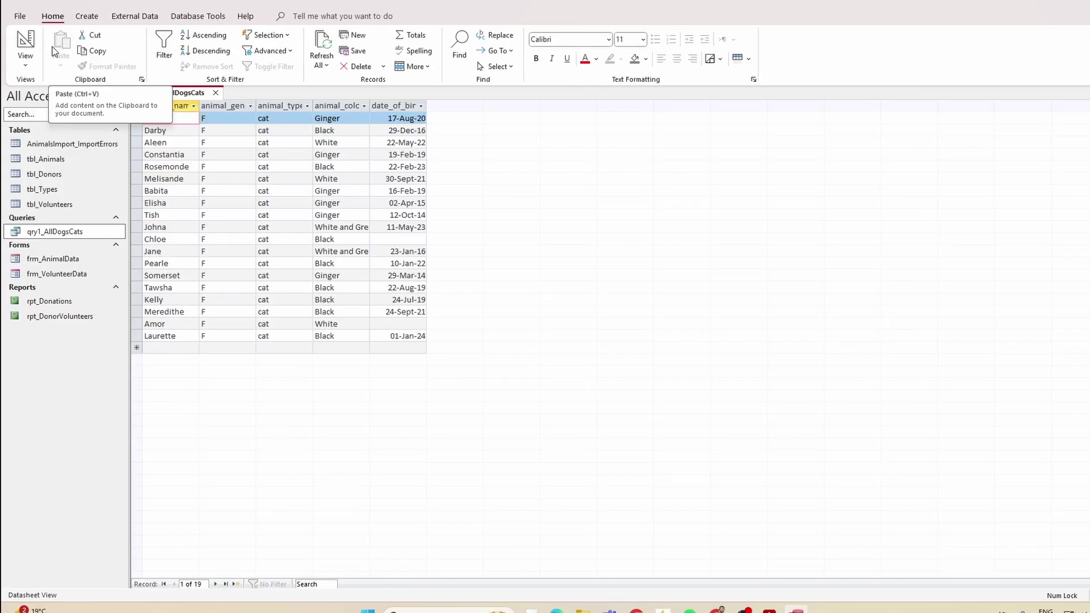